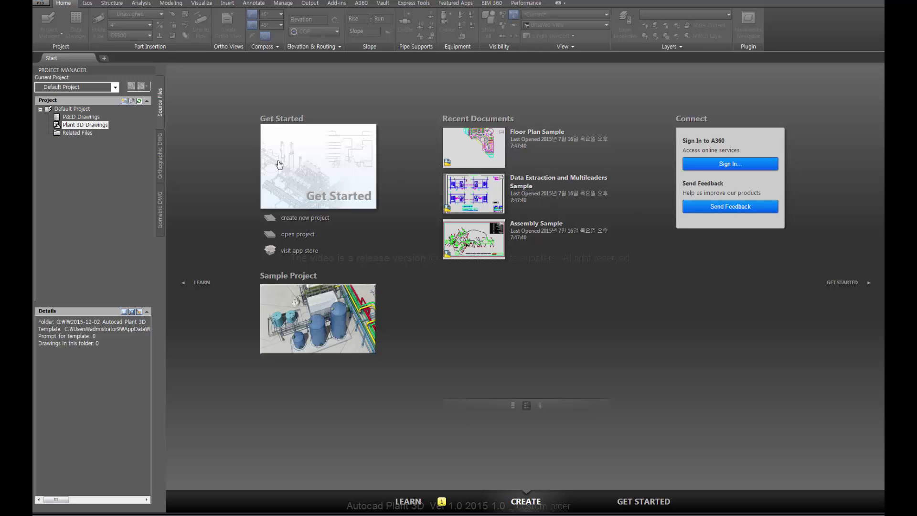
# Create a new project named Plant stored in the 2015-12-02 Autocad Plant 3D Ver 1.0 folder
pyautogui.click(116, 87)
pyautogui.click(62, 113)
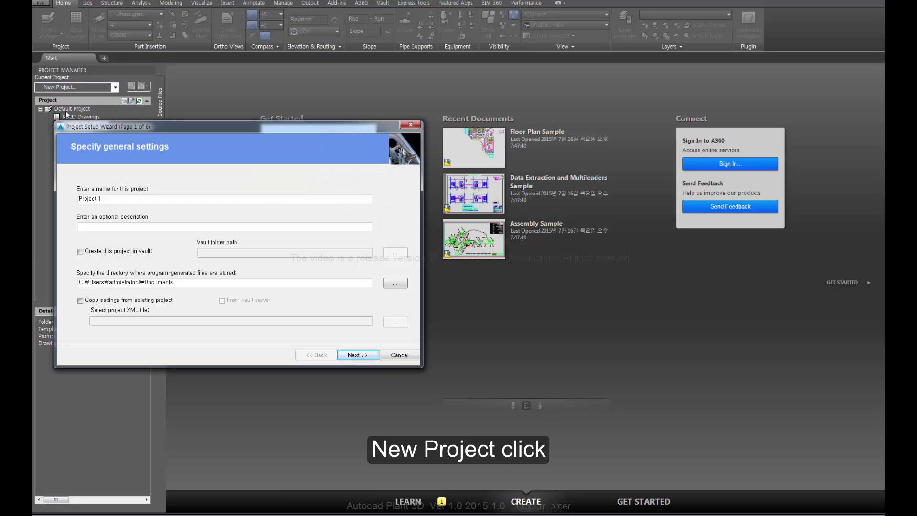
pyautogui.doubleClick(120, 198)
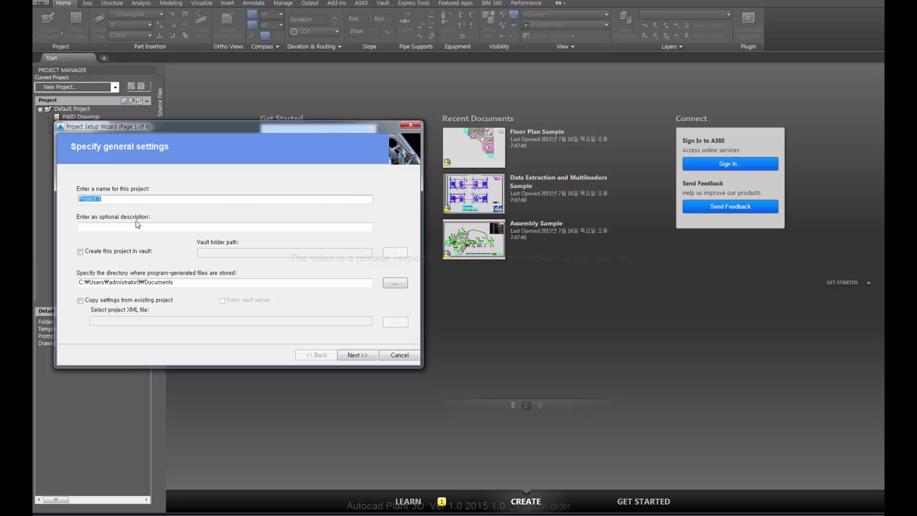
pyautogui.write('Plant')
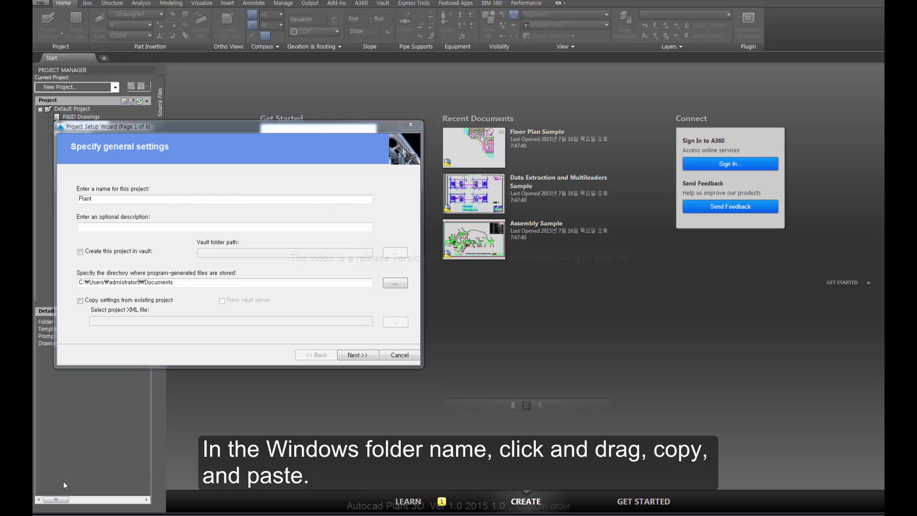
pyautogui.click(182, 280)
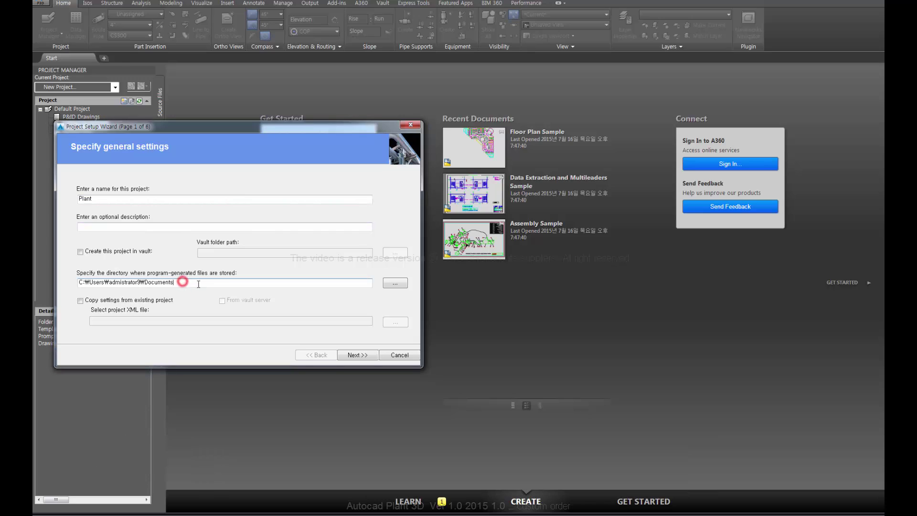
pyautogui.doubleClick(199, 281)
pyautogui.write('G:₩1₩2015-12-02 Autocad Plant 3D  Ver 1.0')
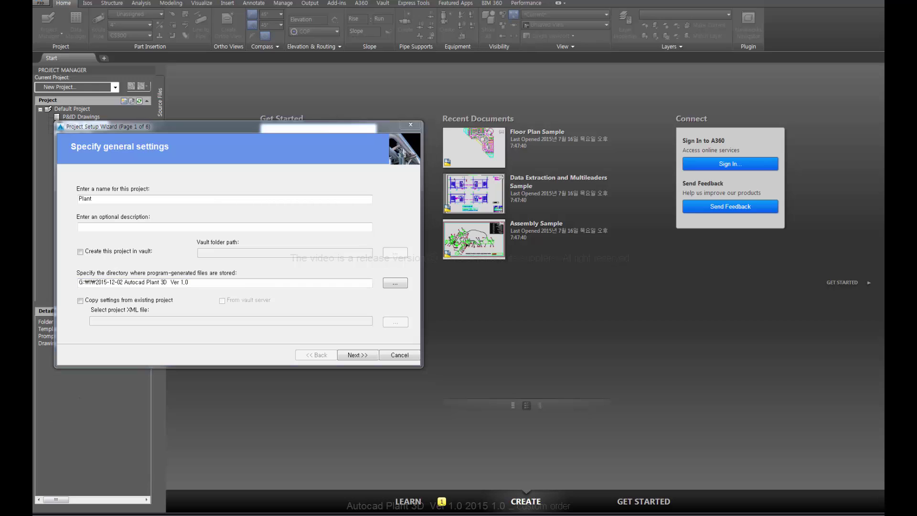
pyautogui.click(352, 355)
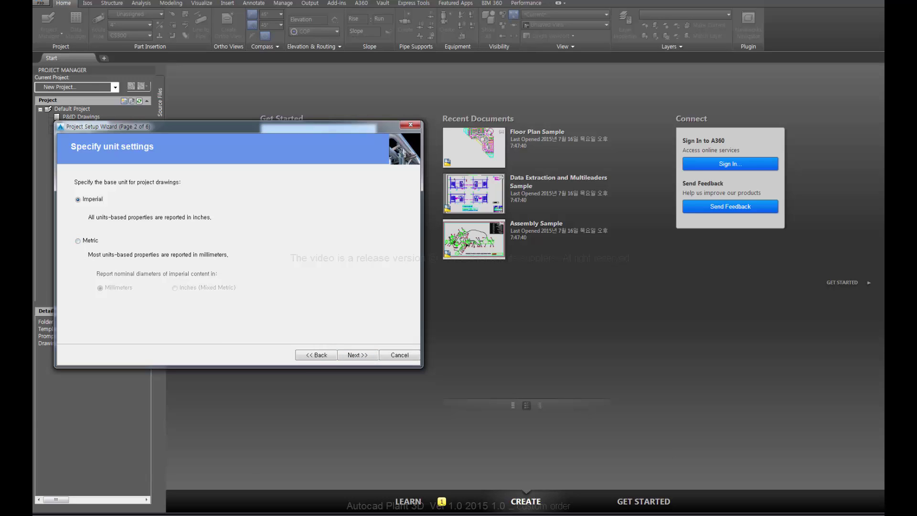
# Keep Imperial units and the default P&ID settings
pyautogui.click(301, 285)
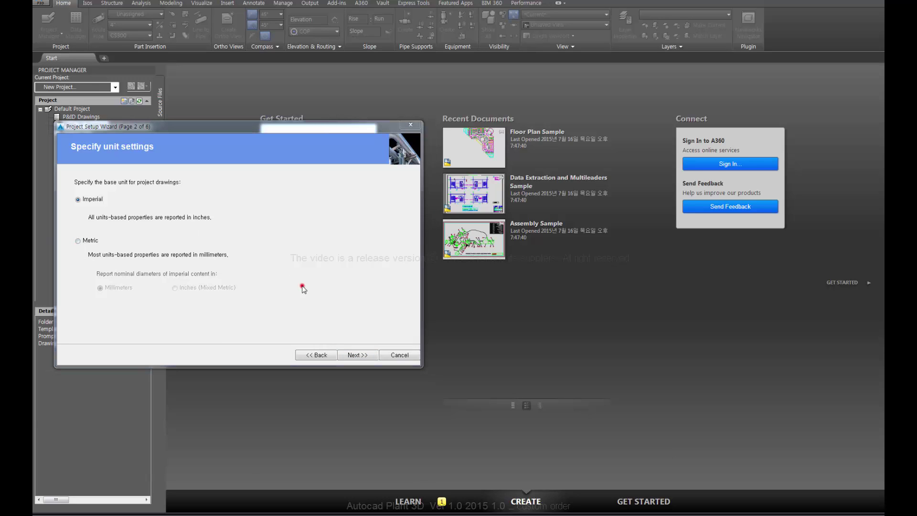
pyautogui.click(363, 356)
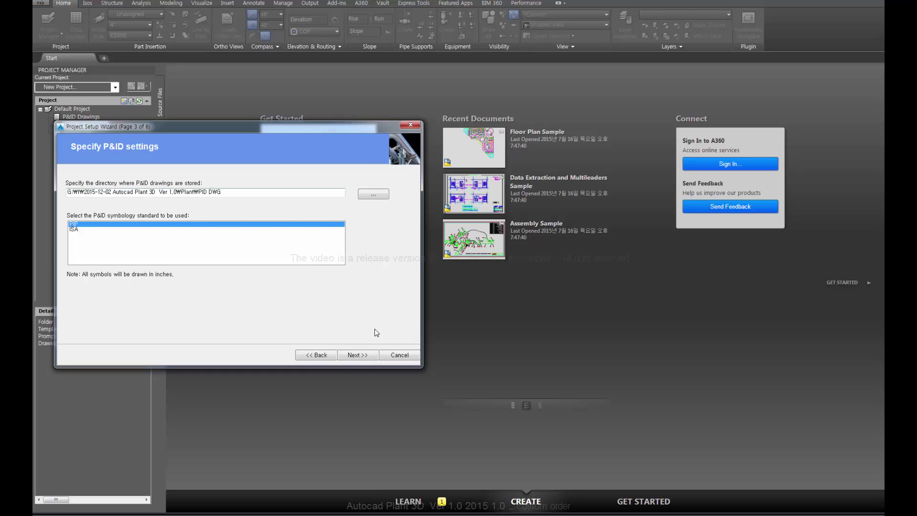
pyautogui.click(363, 356)
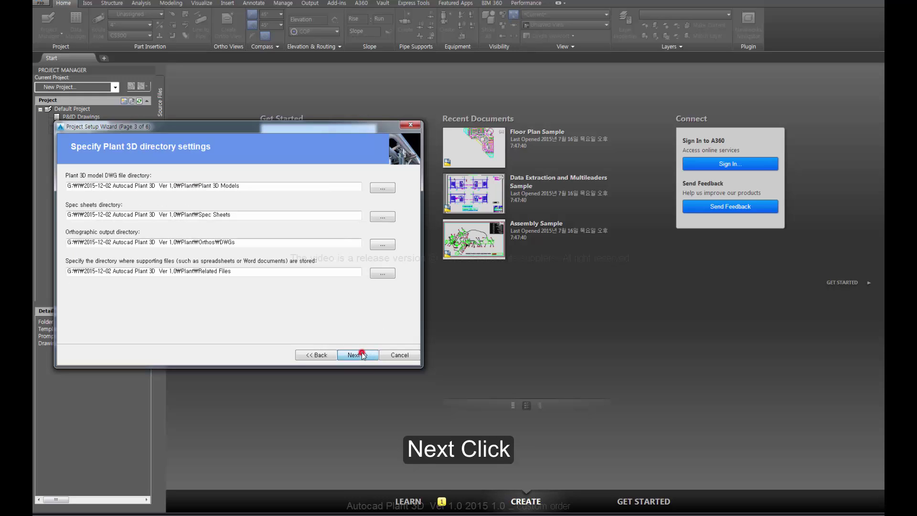
# Review the Plant 3D models, spec sheets, orthographic and related-files folder paths
pyautogui.click(223, 185)
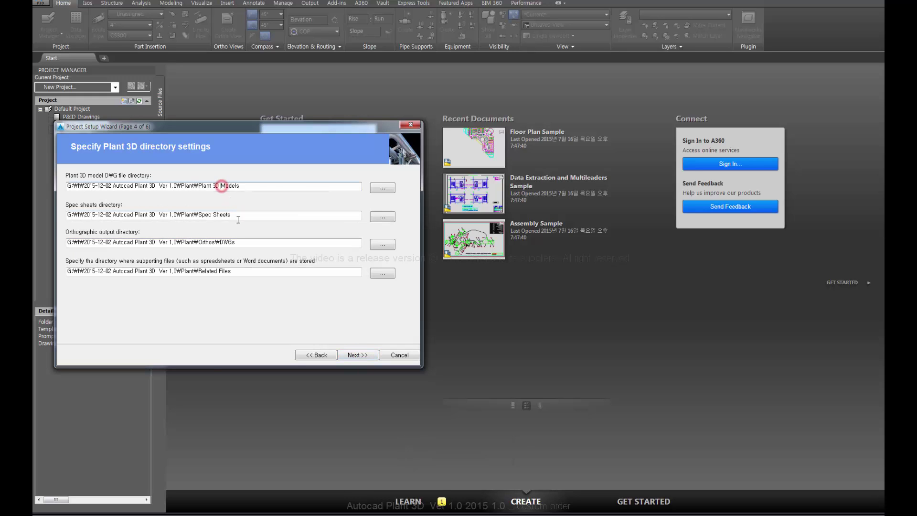
pyautogui.click(203, 215)
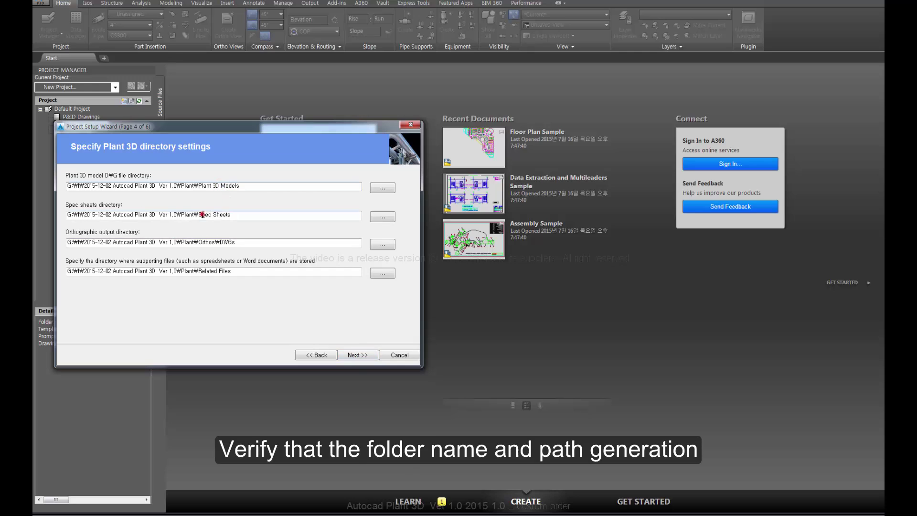
pyautogui.click(222, 242)
pyautogui.click(229, 270)
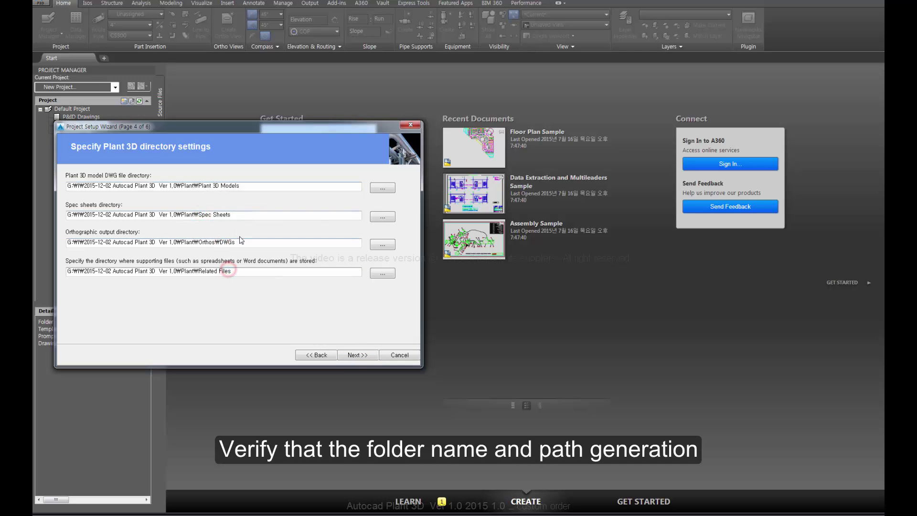
pyautogui.click(355, 355)
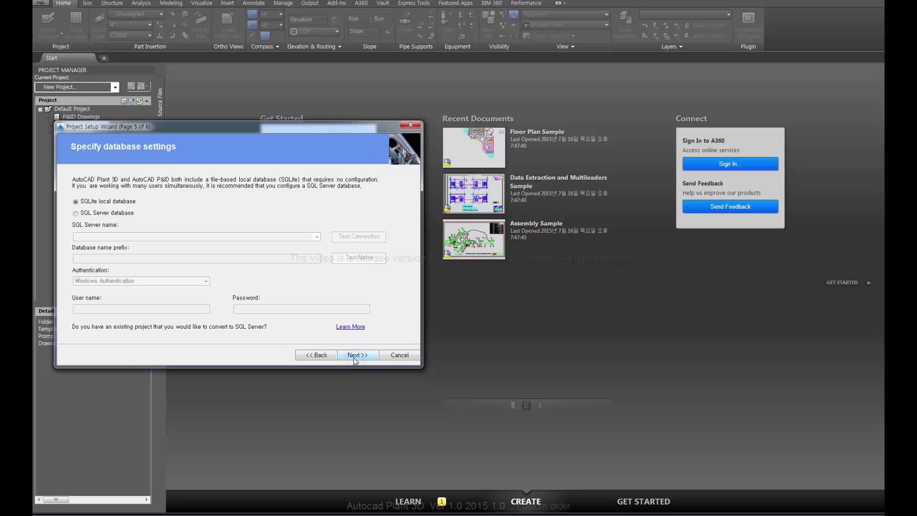
# Keep the SQLite local database and finish generating the Plant project
pyautogui.click(349, 355)
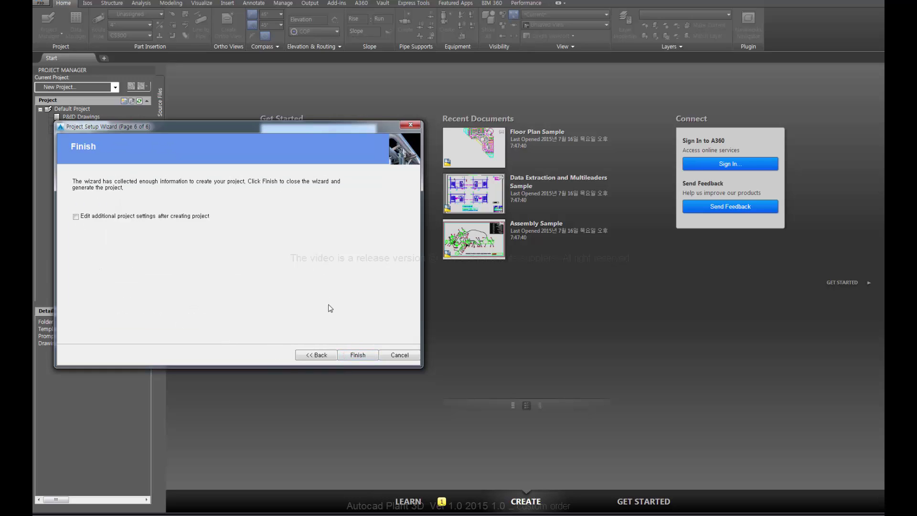
pyautogui.click(345, 354)
pyautogui.click(345, 356)
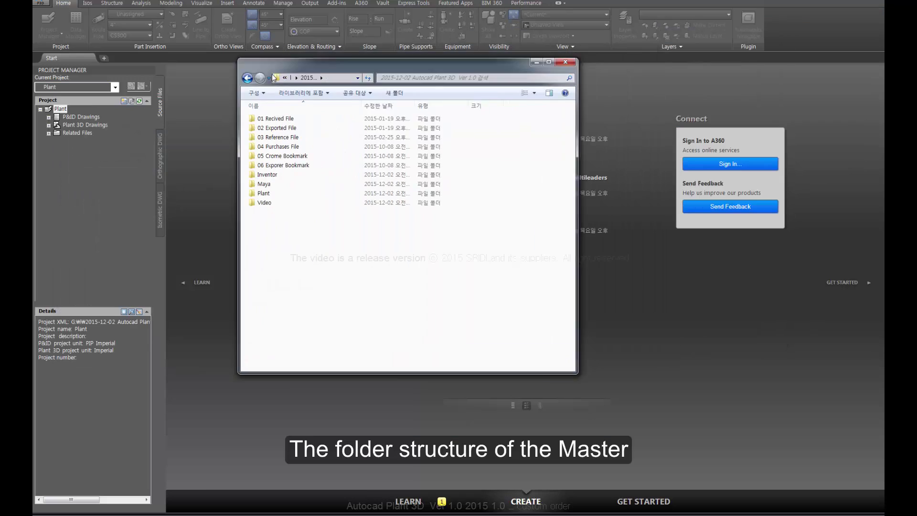
# Open the Plant project folder in Explorer, enlarge it to review its files, then move it aside
pyautogui.moveTo(313, 64); pyautogui.dragTo(165, 155)
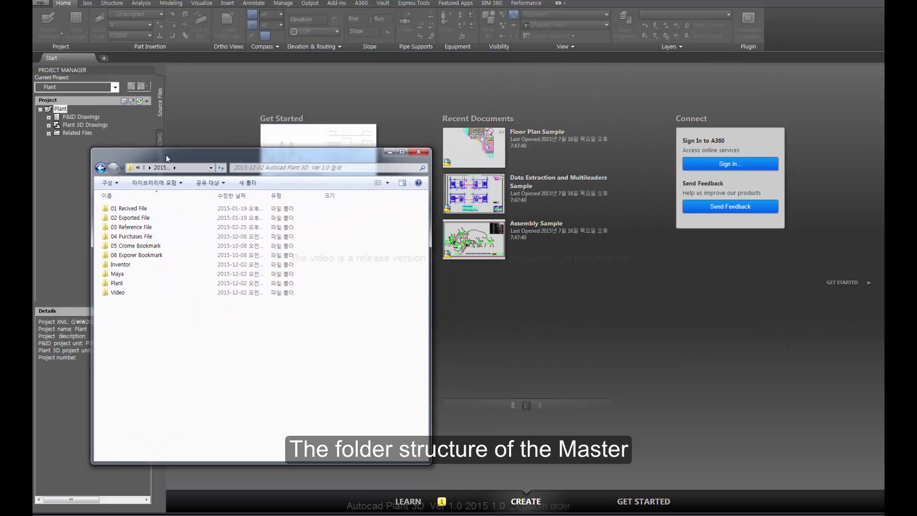
pyautogui.click(117, 285)
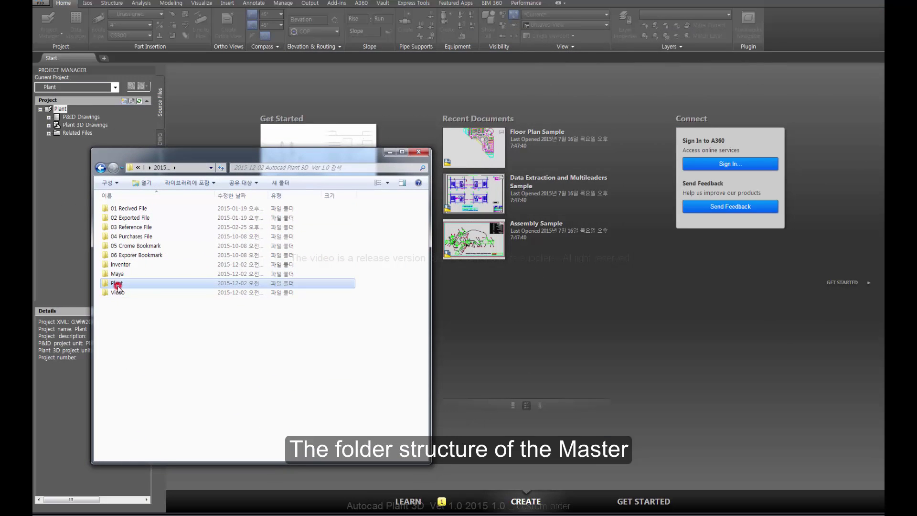
pyautogui.doubleClick(118, 285)
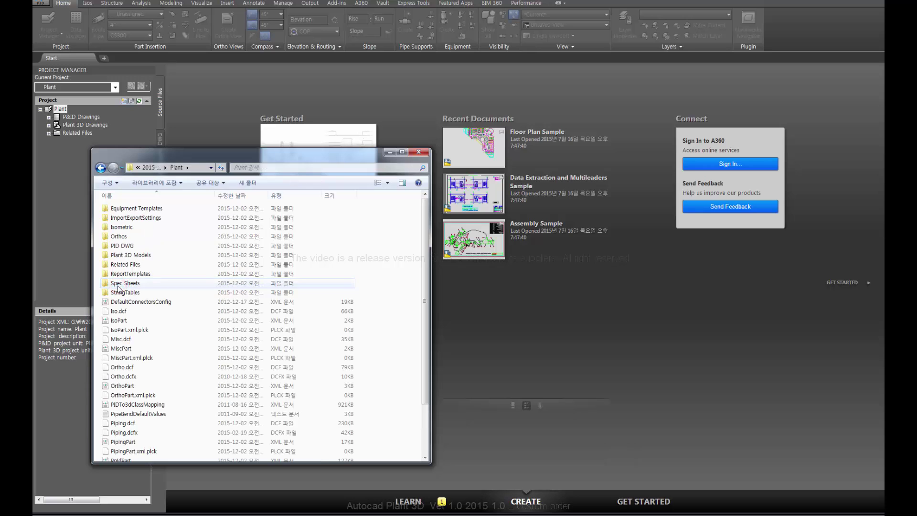
pyautogui.moveTo(151, 149); pyautogui.dragTo(143, 30)
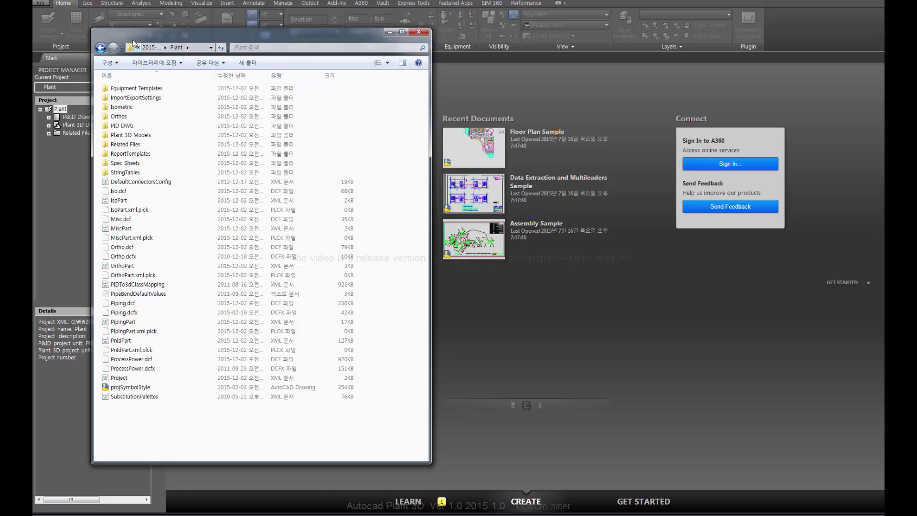
pyautogui.moveTo(137, 37); pyautogui.dragTo(916, 28)
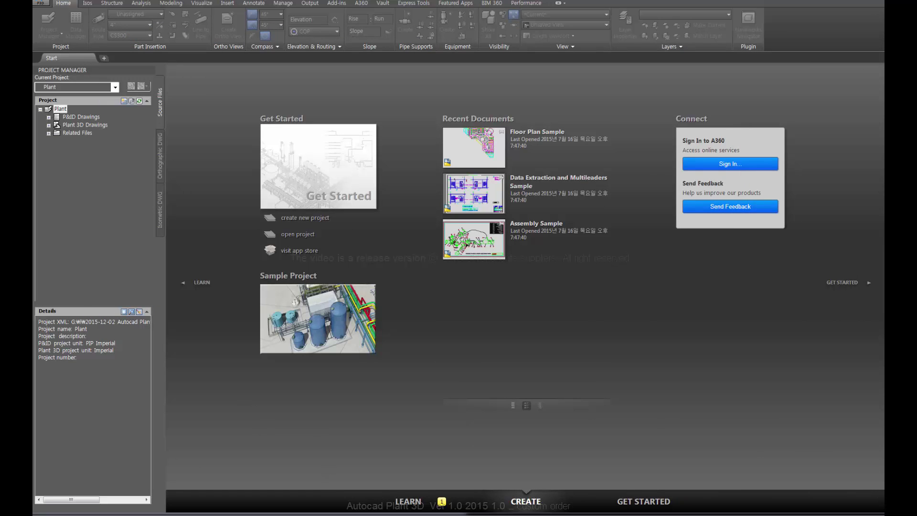
# Start a new folder under Plant 3D Drawings in Project Manager
pyautogui.click(88, 124)
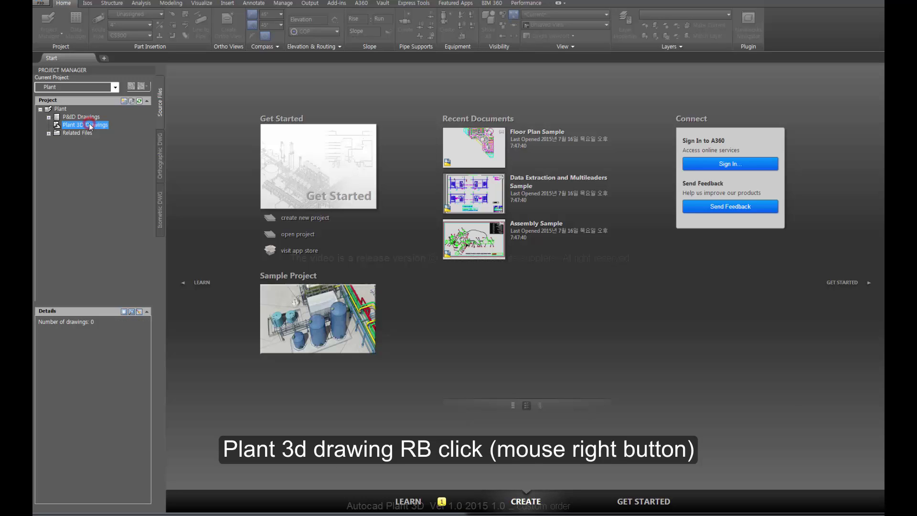
pyautogui.rightClick(90, 126)
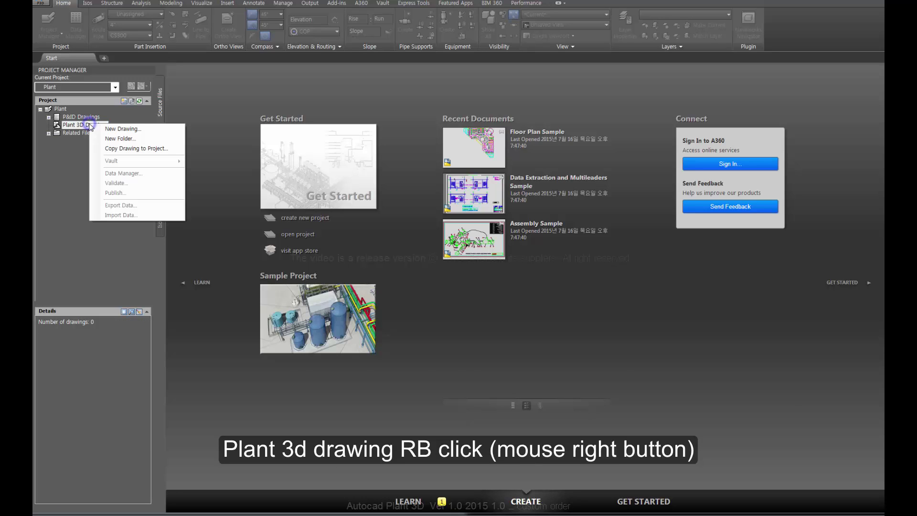
pyautogui.click(113, 138)
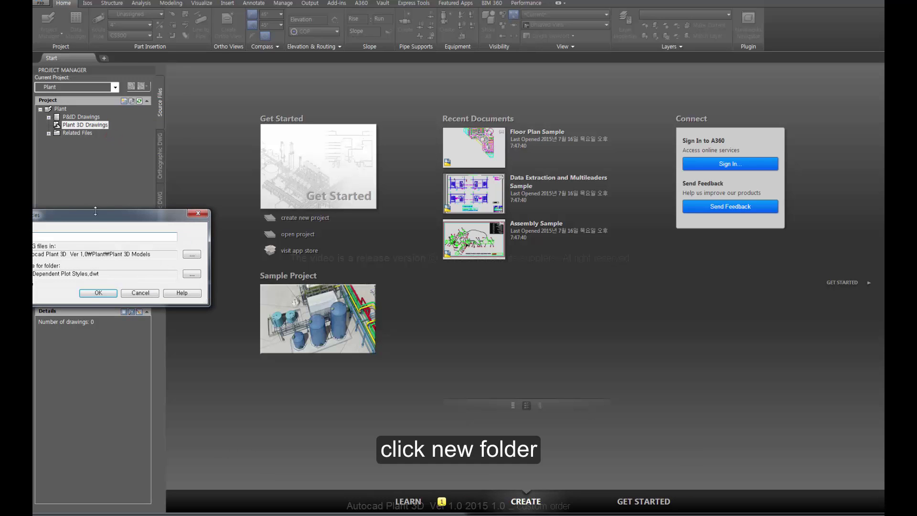
pyautogui.moveTo(95, 221); pyautogui.dragTo(216, 203)
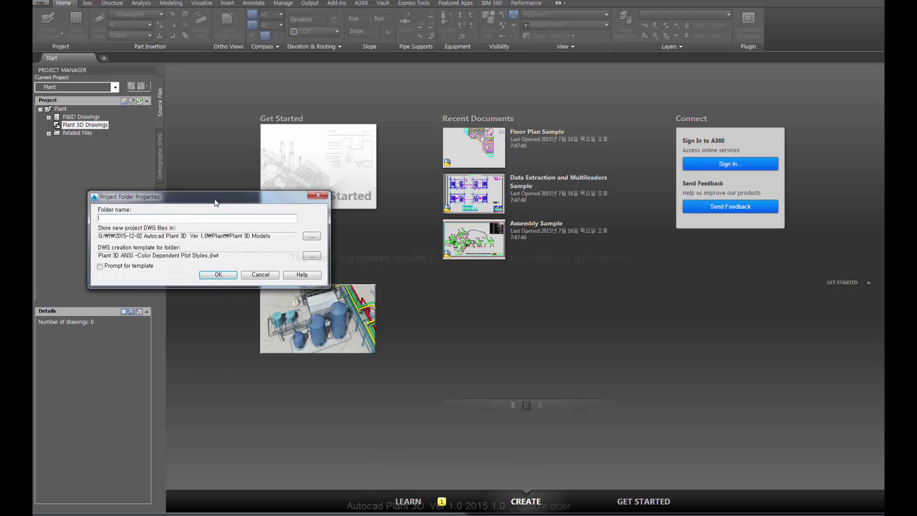
# Name the new folder Equipment and confirm it
pyautogui.click(132, 219)
pyautogui.write('e')
pyautogui.press('BackSpace')
pyautogui.write('E')
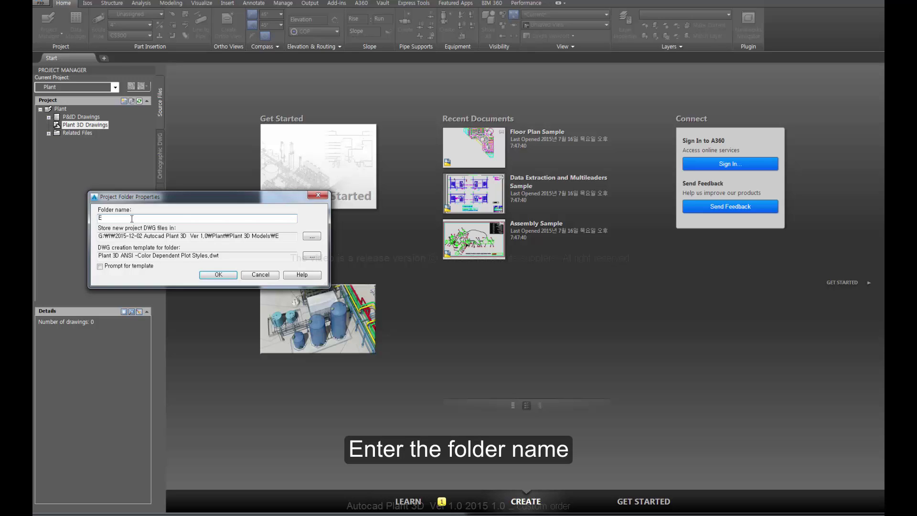
pyautogui.write('q')
pyautogui.press('BackSpace')
pyautogui.write('QU')
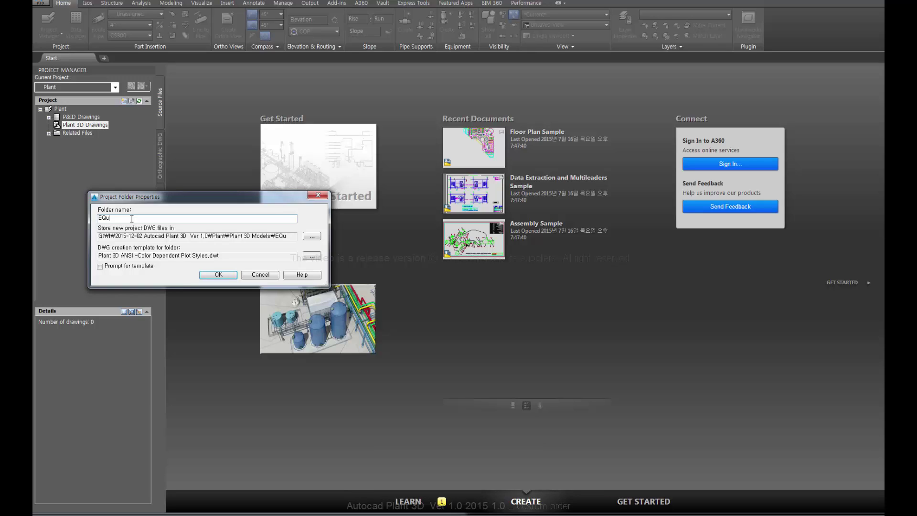
pyautogui.press('BackSpace')
pyautogui.write('quipment')
pyautogui.click(213, 276)
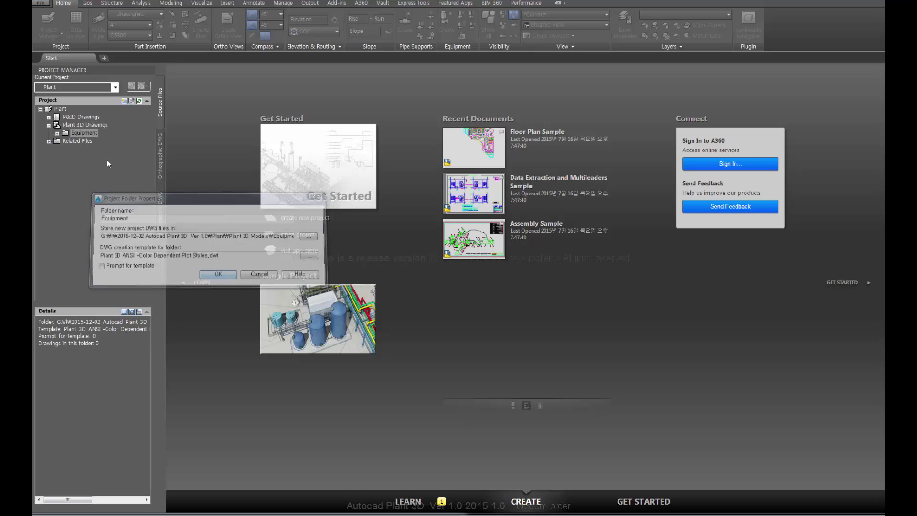
# Start a new 3D drawing under Plant 3D Drawings
pyautogui.click(57, 134)
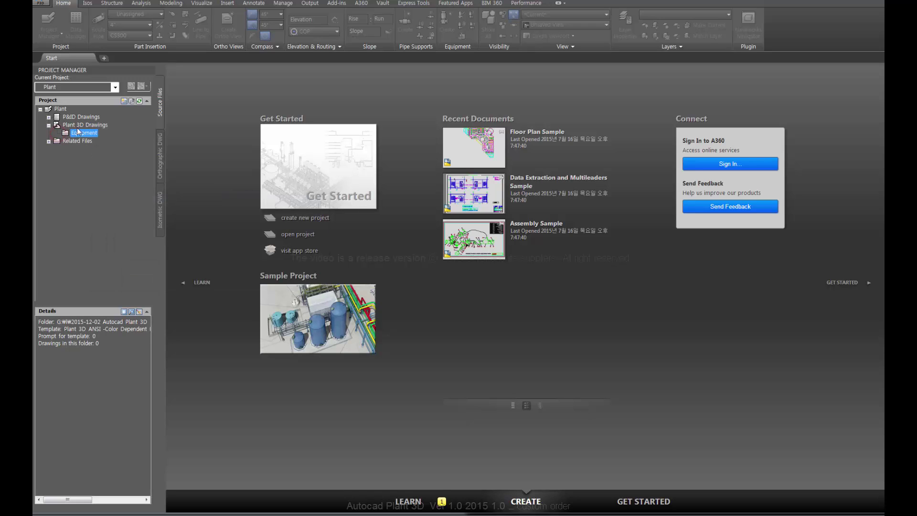
pyautogui.press('F2')
pyautogui.press('Up')
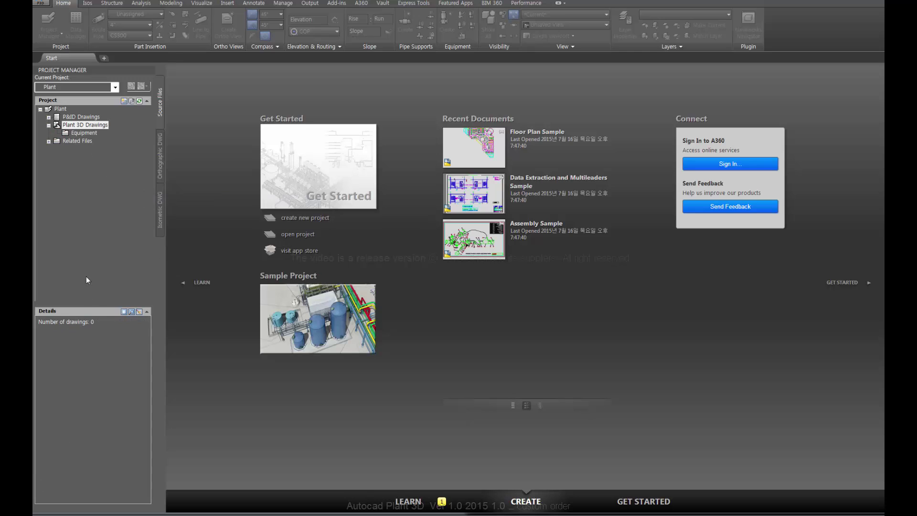
pyautogui.click(99, 123)
pyautogui.rightClick(101, 125)
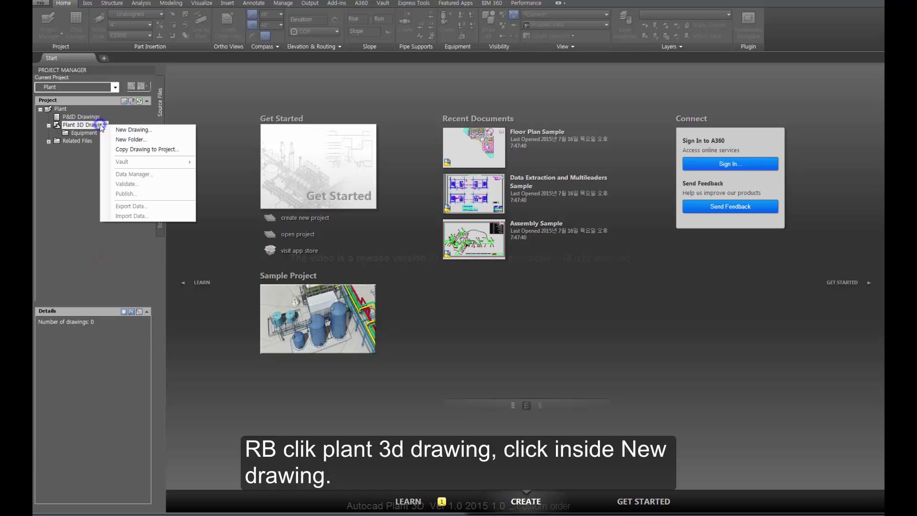
pyautogui.click(126, 130)
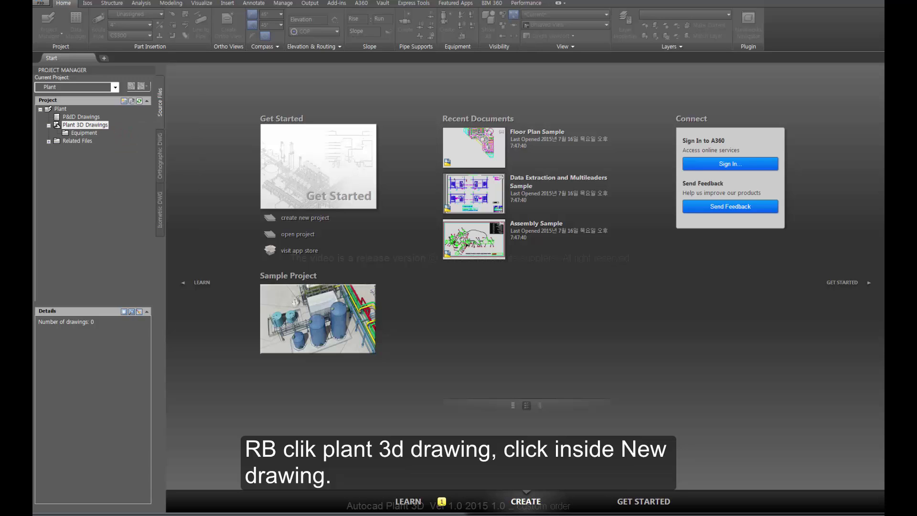
pyautogui.moveTo(159, 206); pyautogui.dragTo(222, 206)
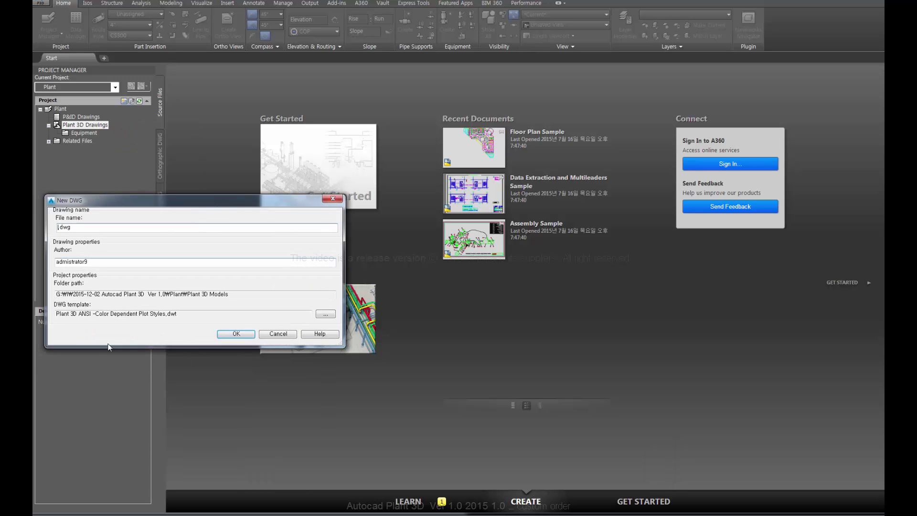
pyautogui.click(57, 227)
pyautogui.write('201511')
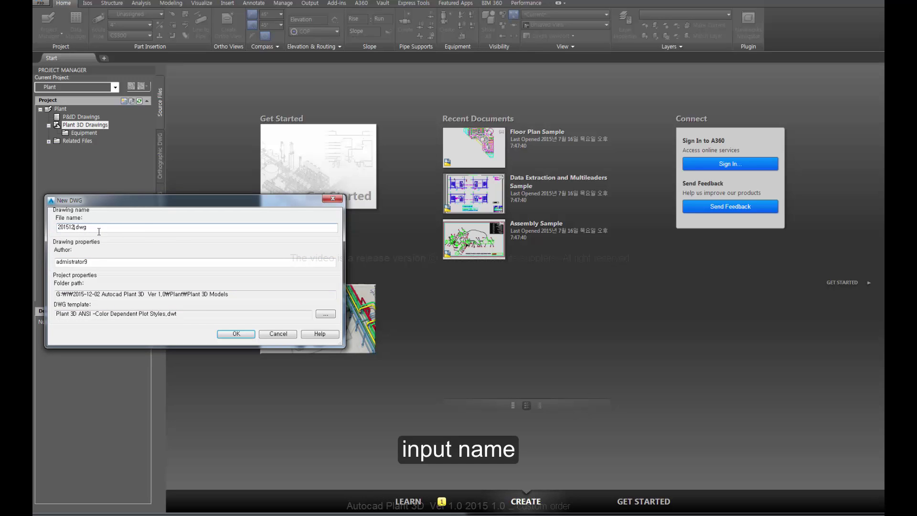
pyautogui.write('02')
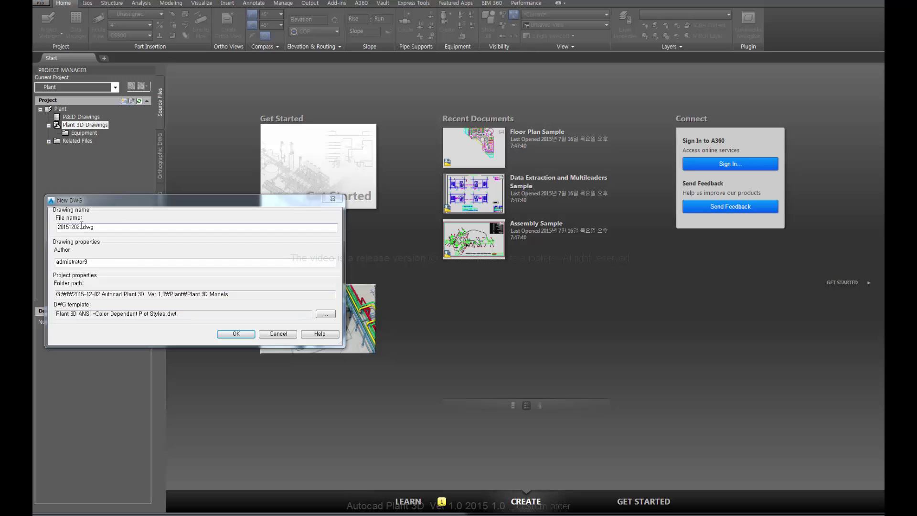
pyautogui.click(124, 226)
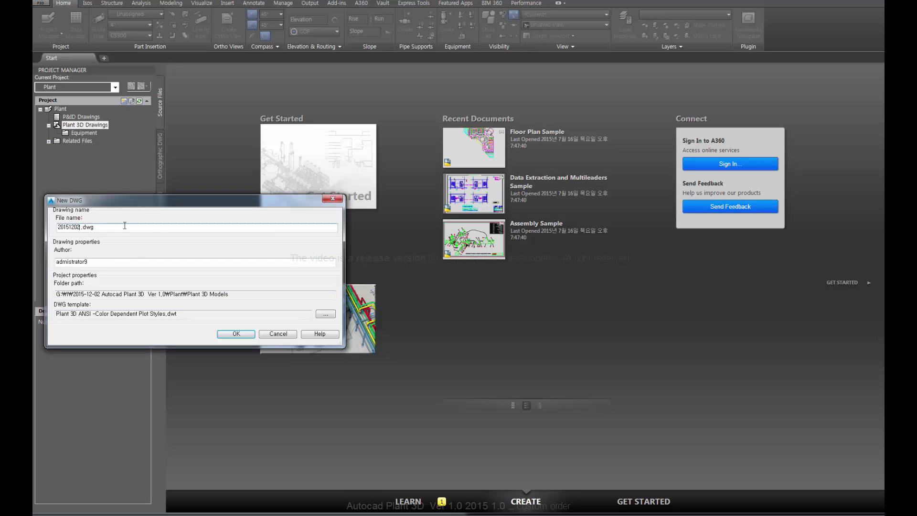
pyautogui.write('1206')
pyautogui.doubleClick(109, 262)
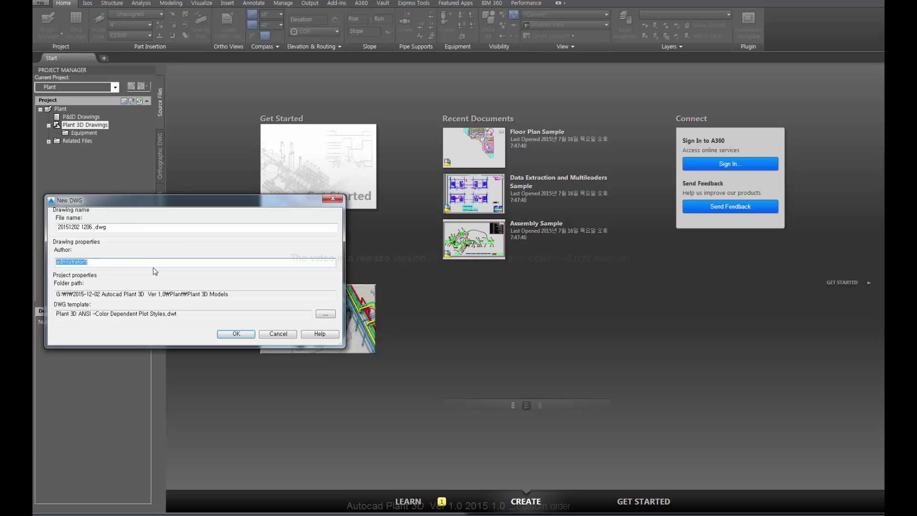
pyautogui.write('Master')
pyautogui.click(116, 229)
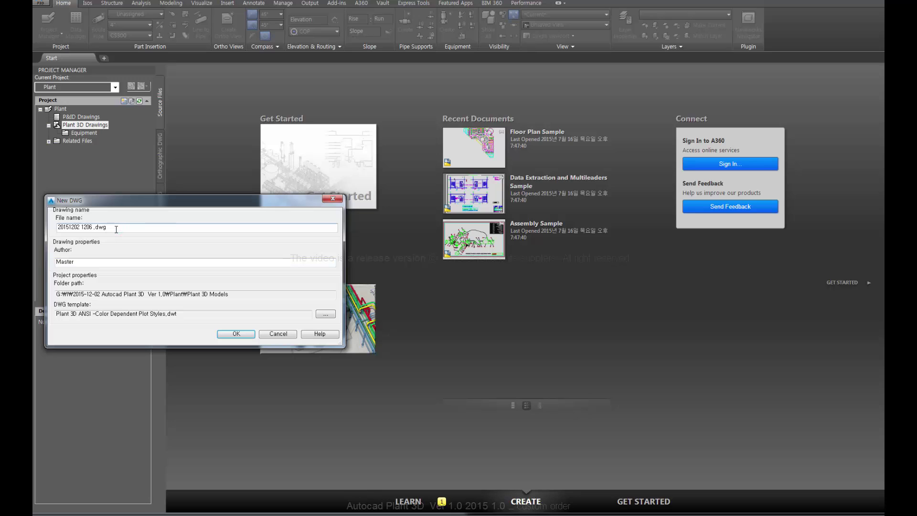
pyautogui.click(116, 230)
pyautogui.click(243, 335)
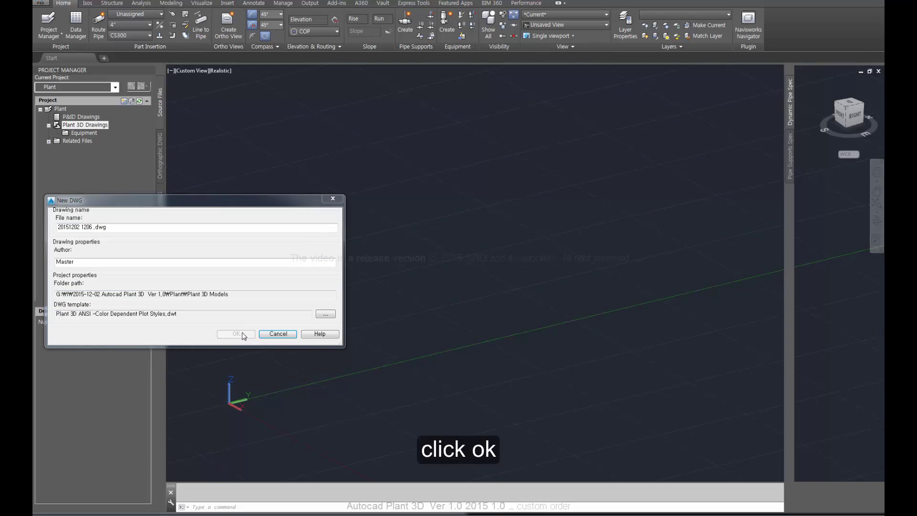
pyautogui.click(236, 333)
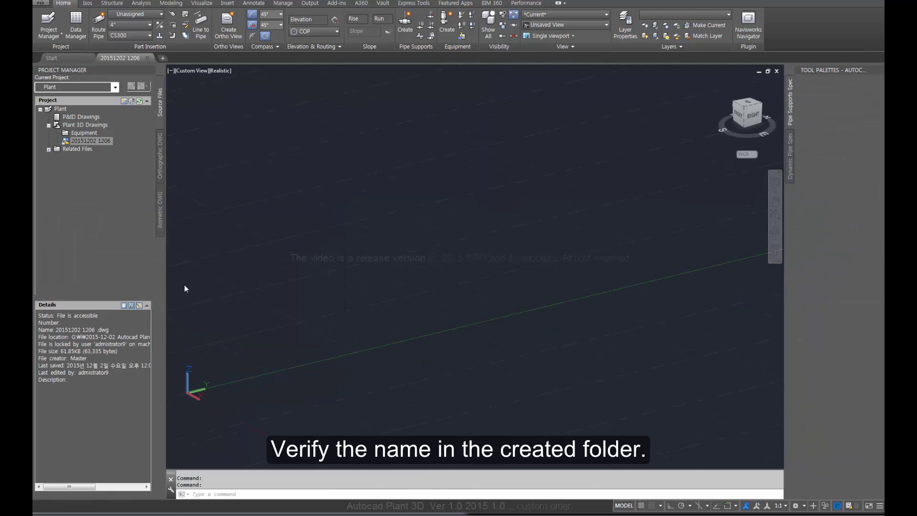
pyautogui.click(78, 135)
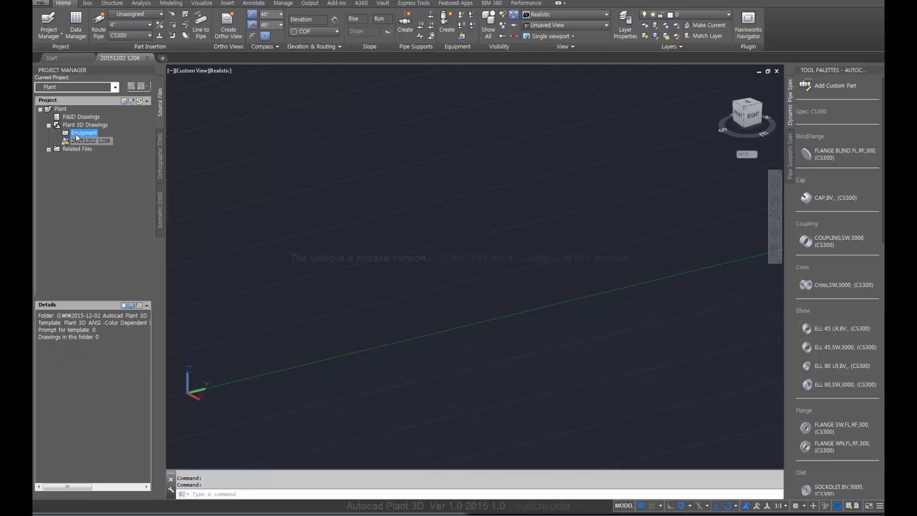
pyautogui.click(93, 142)
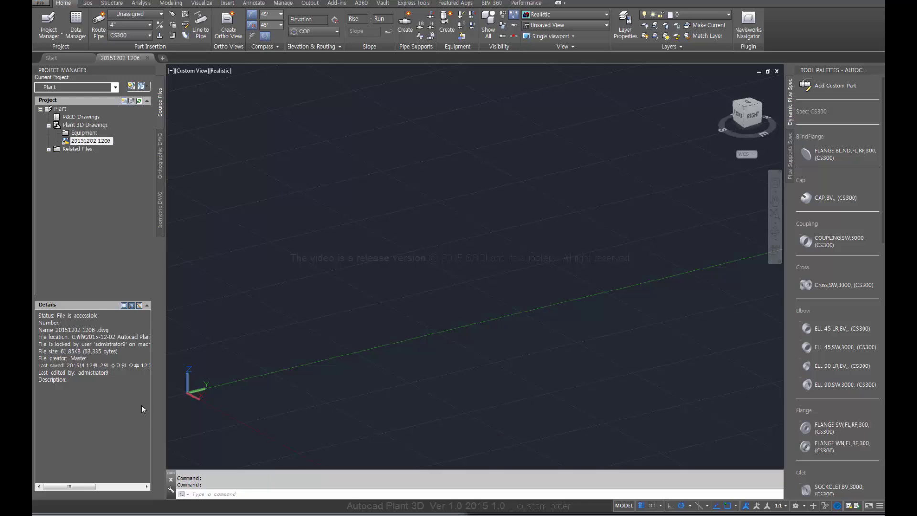
pyautogui.click(97, 143)
pyautogui.click(96, 142)
pyautogui.rightClick(96, 143)
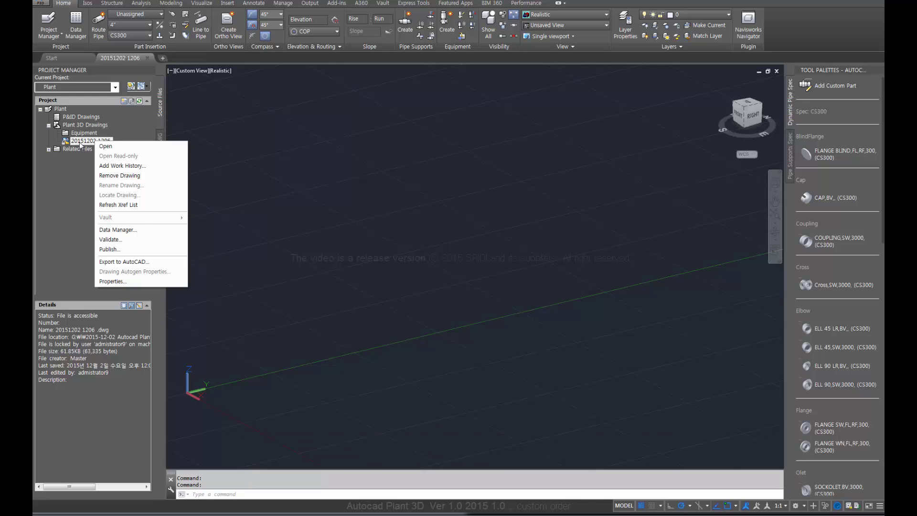
pyautogui.click(109, 282)
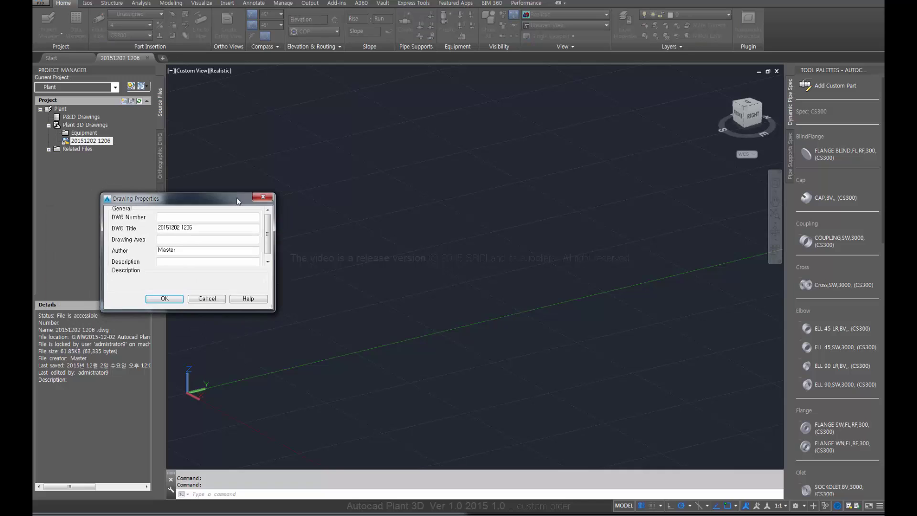
# Review the DWG Title, Author, Drawing Area and Description properties, then close the dialog
pyautogui.moveTo(241, 198)
pyautogui.mouseDown()
pyautogui.moveTo(200, 189)
pyautogui.moveTo(186, 170)
pyautogui.mouseUp()
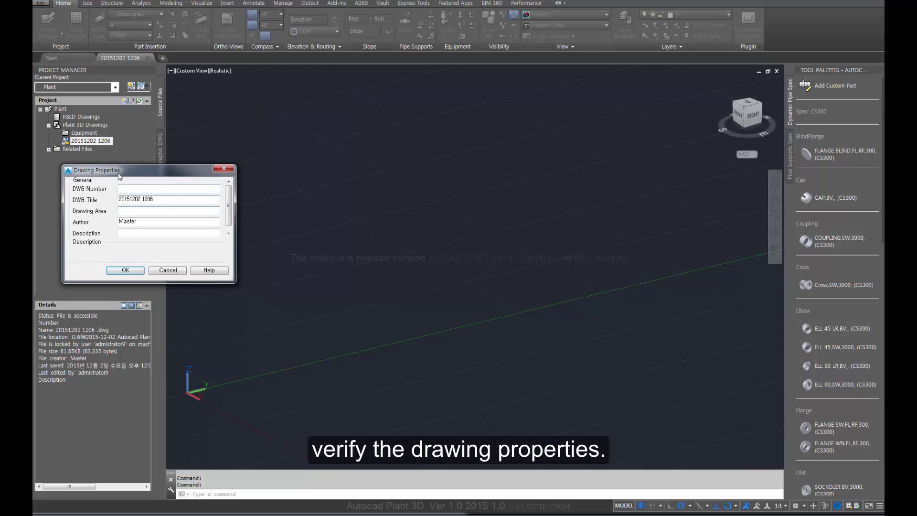
pyautogui.click(147, 199)
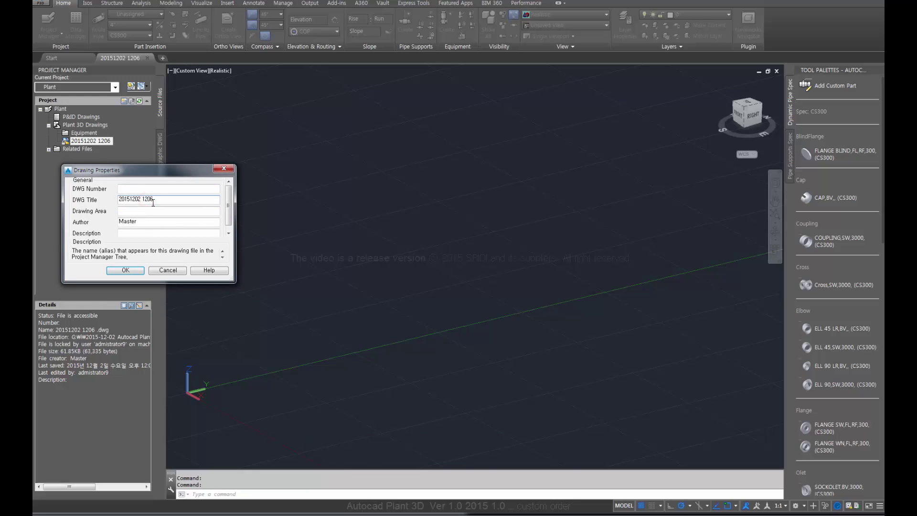
pyautogui.click(135, 222)
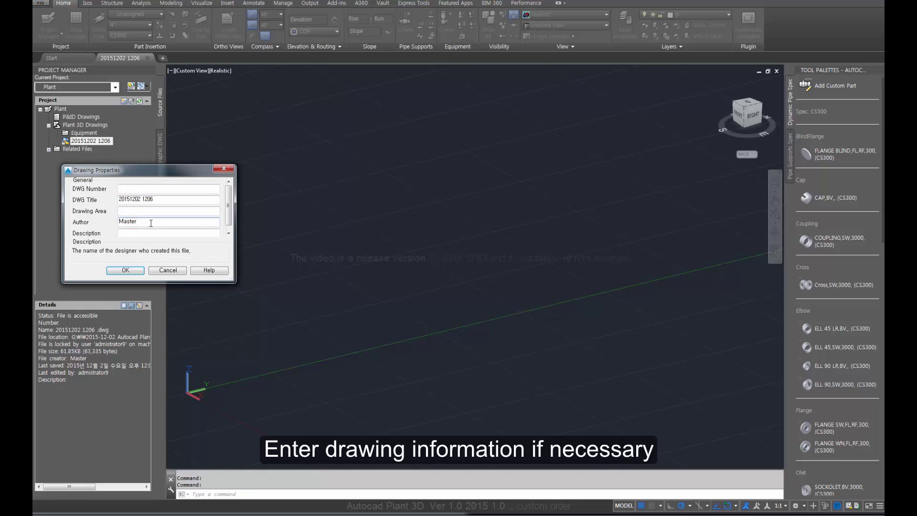
pyautogui.click(128, 211)
pyautogui.click(134, 233)
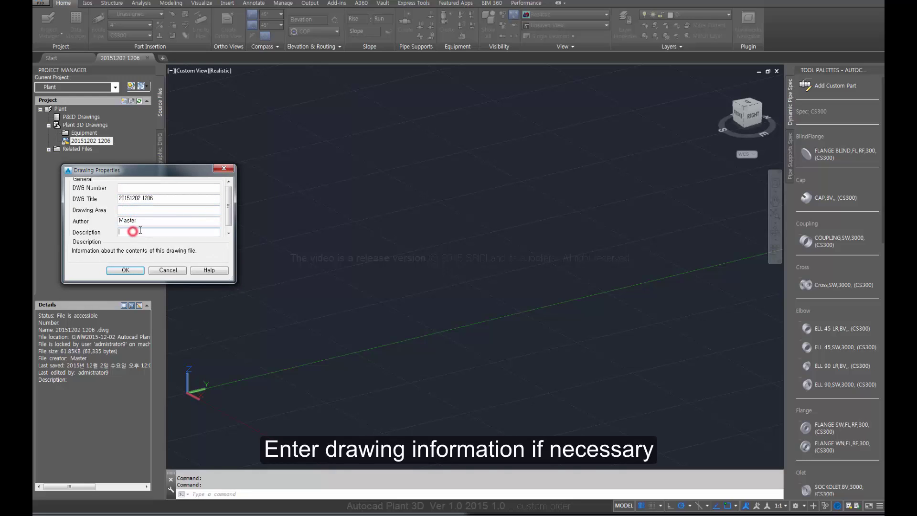
pyautogui.moveTo(228, 209); pyautogui.dragTo(229, 218)
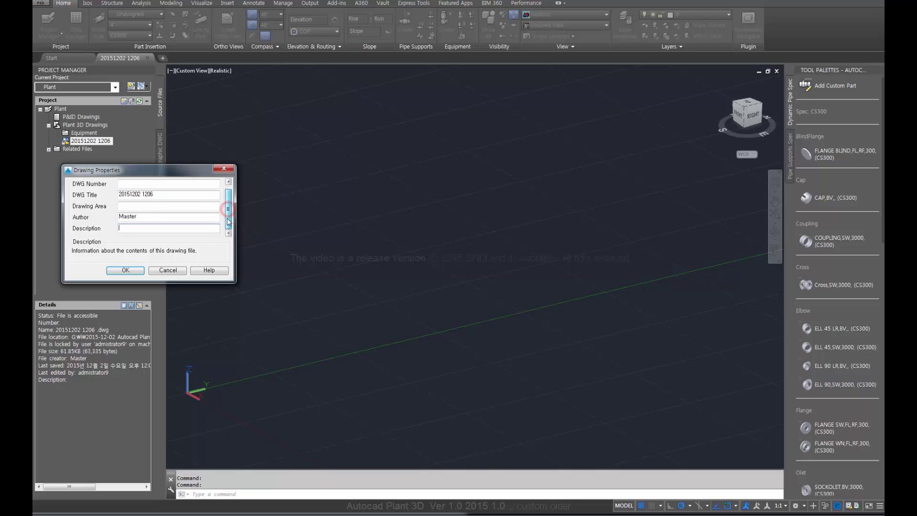
pyautogui.click(145, 228)
pyautogui.click(135, 269)
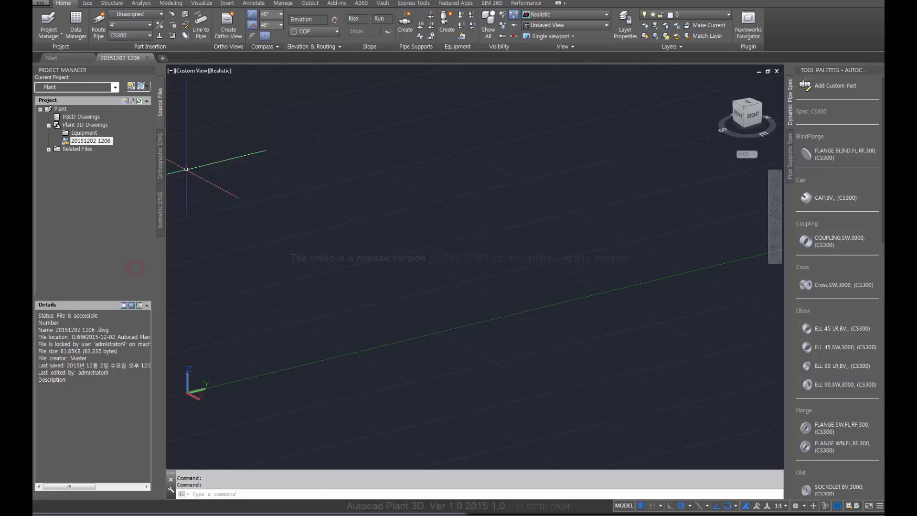
pyautogui.click(89, 142)
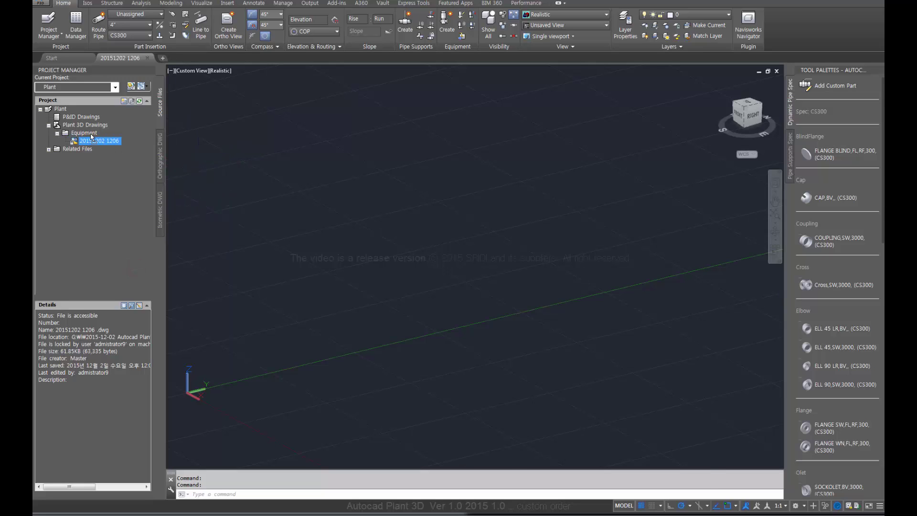
pyautogui.click(57, 133)
pyautogui.click(57, 134)
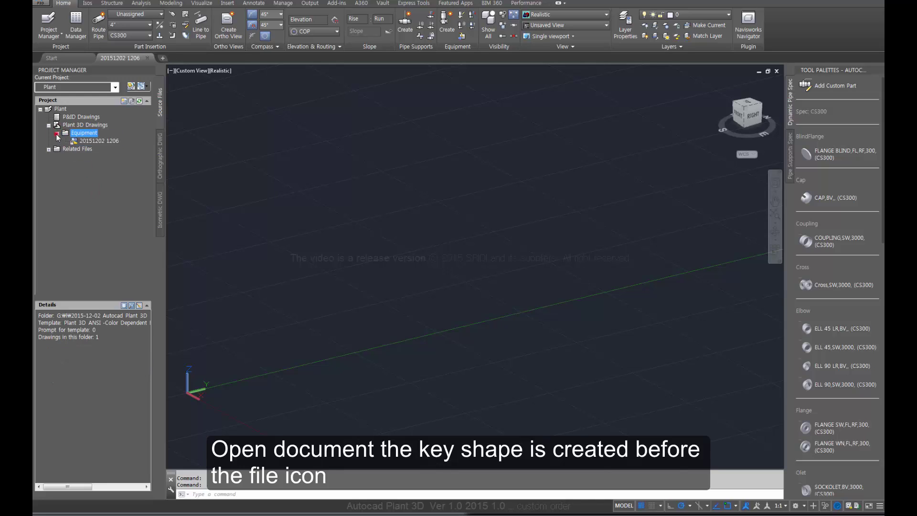
pyautogui.click(122, 206)
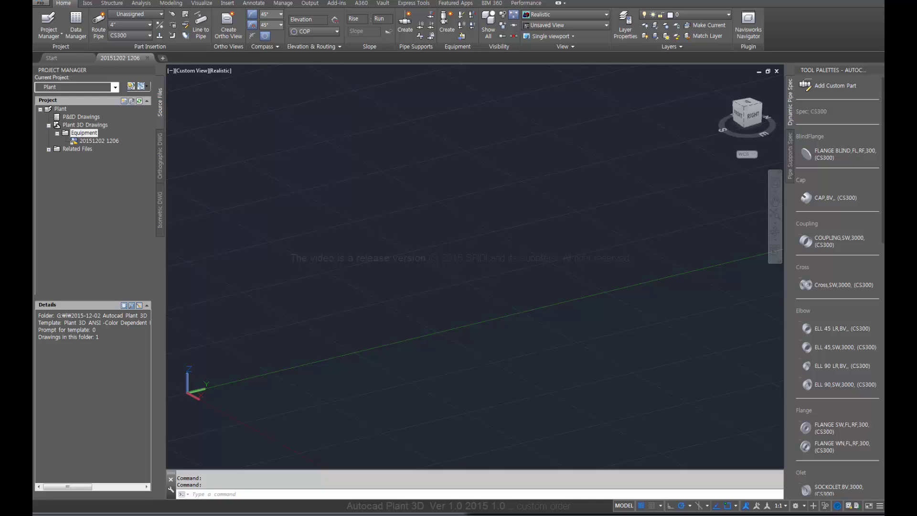
pyautogui.rightClick(95, 139)
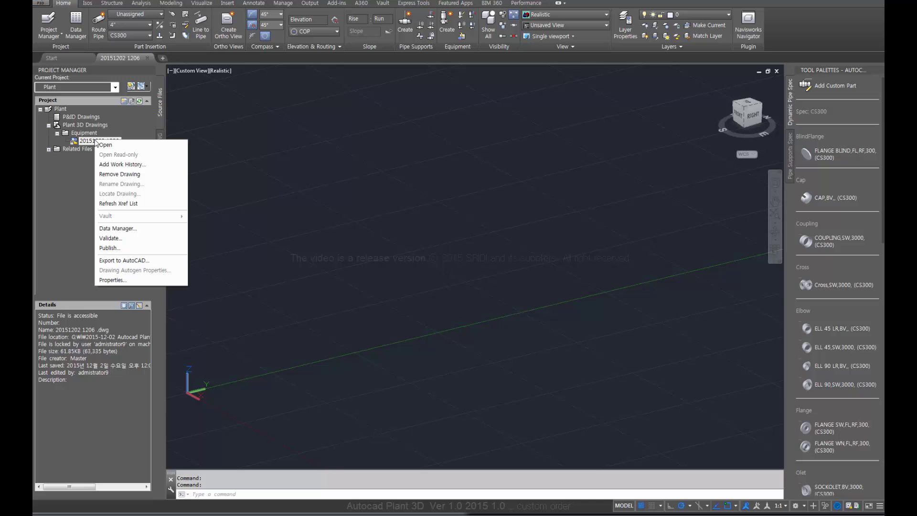
pyautogui.click(114, 280)
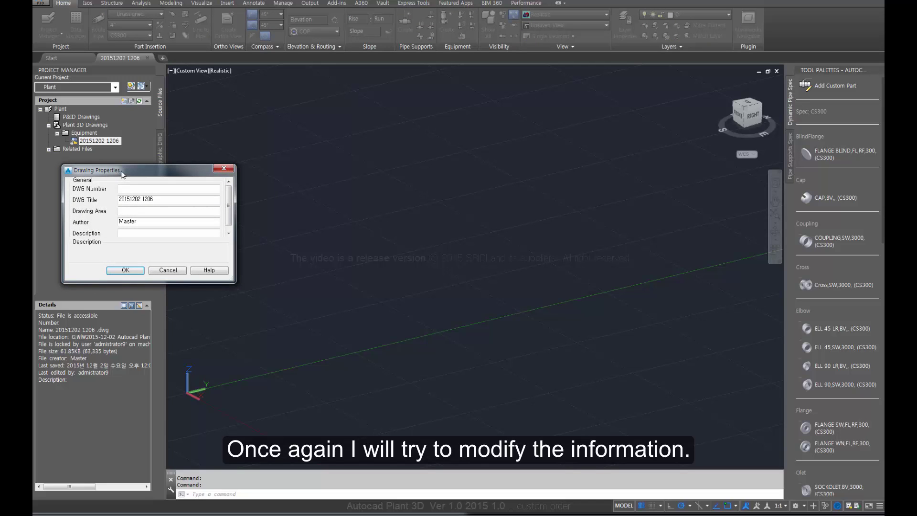
pyautogui.moveTo(122, 174); pyautogui.dragTo(89, 208)
pyautogui.click(124, 234)
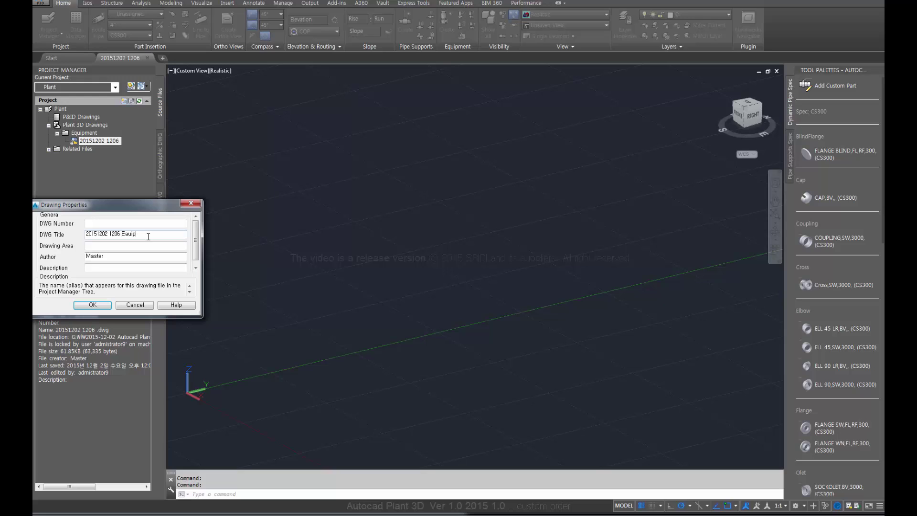
pyautogui.write('Eauipment')
pyautogui.click(102, 304)
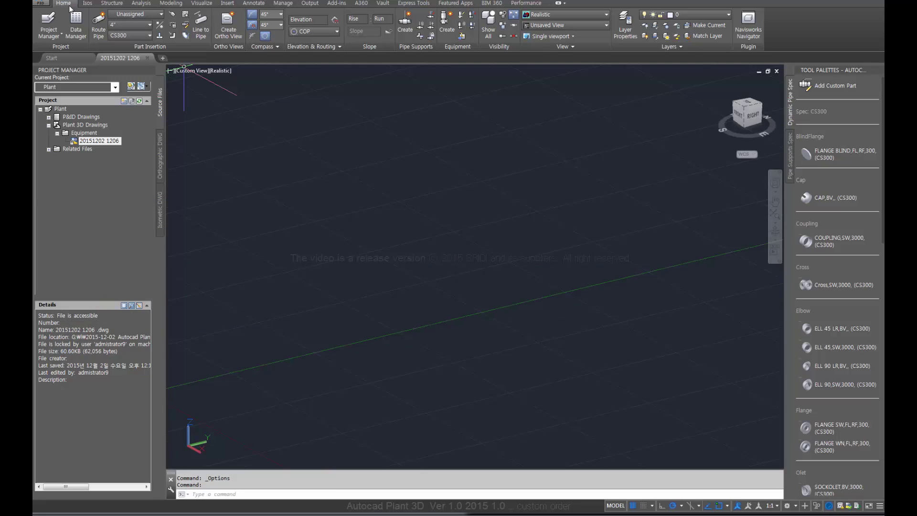
# In Options, set the 3D parallel projection background to Black and crosshair size to 100
pyautogui.click(41, 2)
pyautogui.click(107, 240)
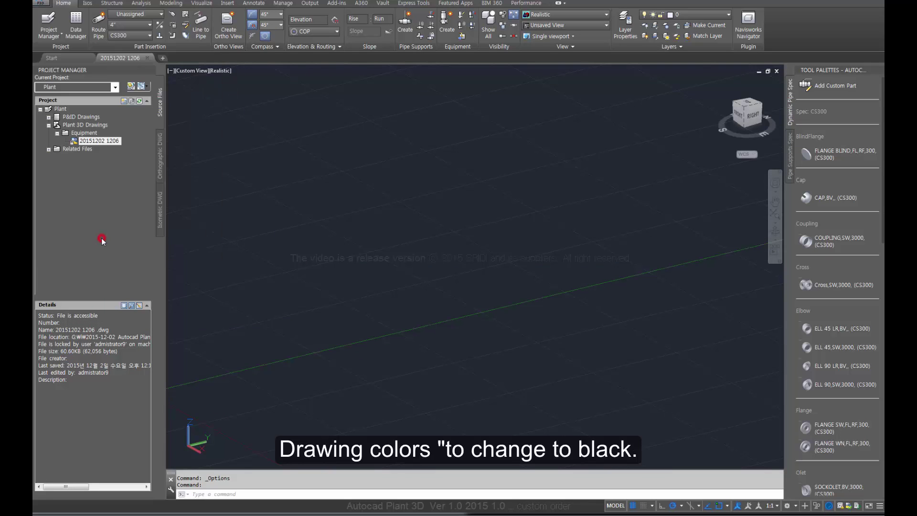
pyautogui.moveTo(333, 131); pyautogui.dragTo(283, 129)
pyautogui.click(317, 149)
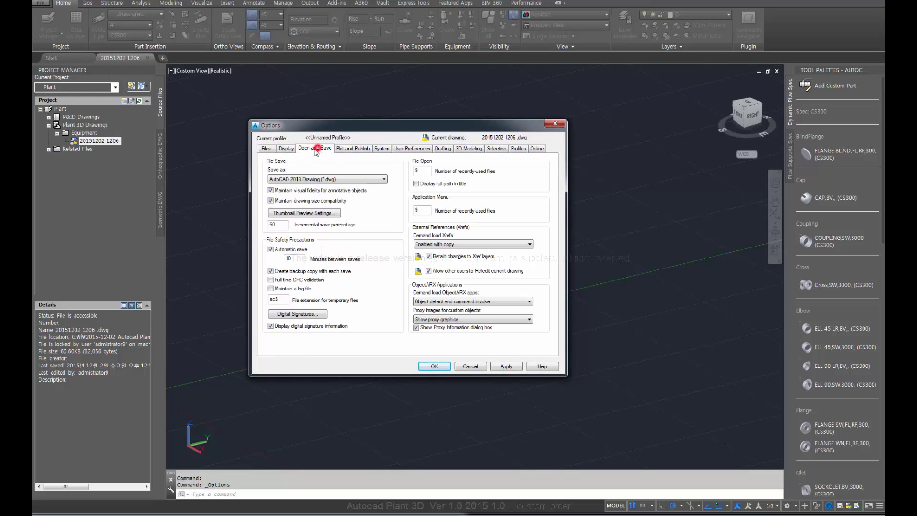
pyautogui.click(286, 148)
pyautogui.click(317, 271)
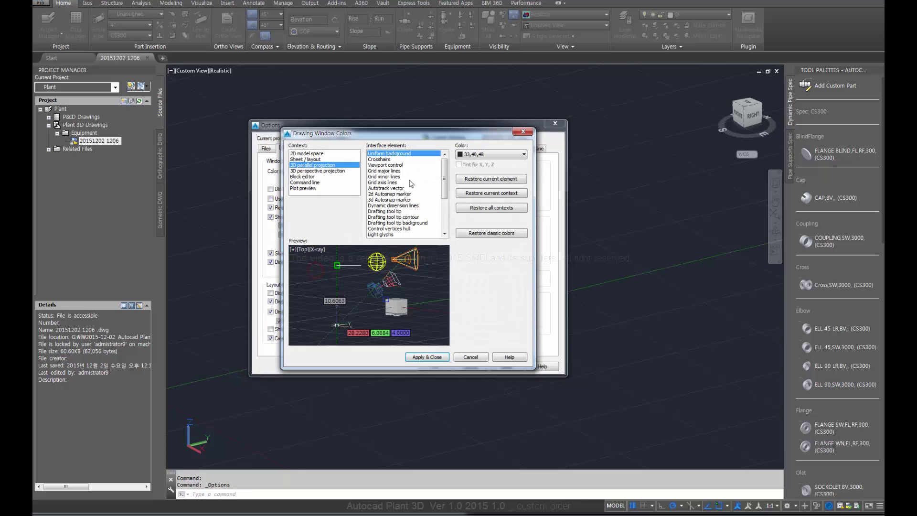
pyautogui.click(466, 155)
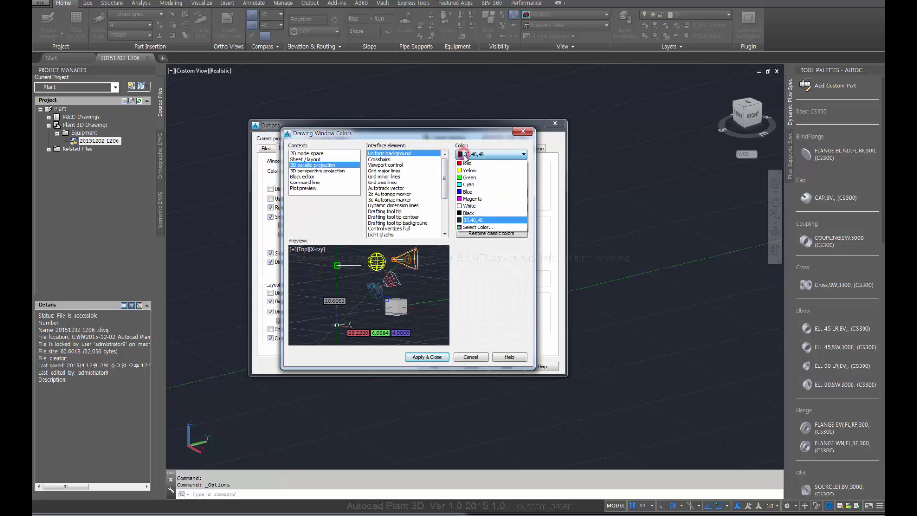
pyautogui.click(471, 211)
pyautogui.click(432, 358)
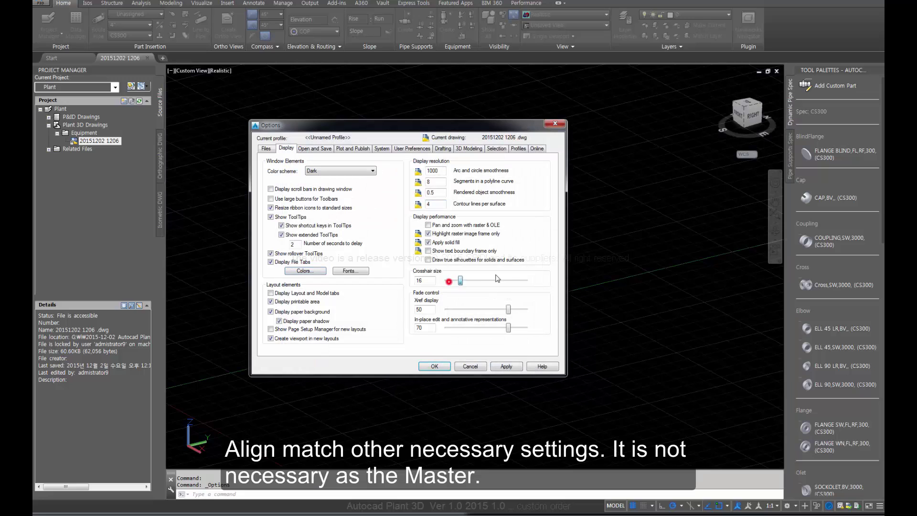
pyautogui.moveTo(450, 280); pyautogui.dragTo(526, 281)
pyautogui.click(506, 366)
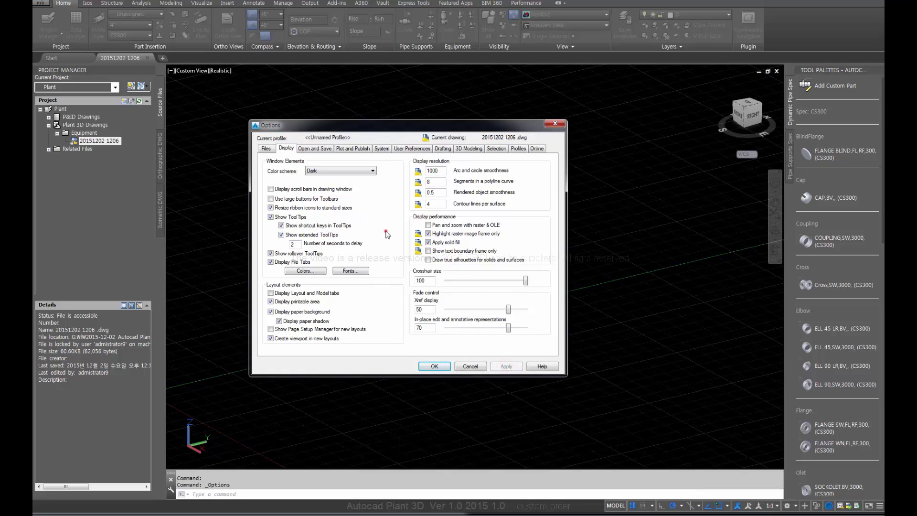
# Accept the display options, pan the 3D view, and save the drawing
pyautogui.click(434, 367)
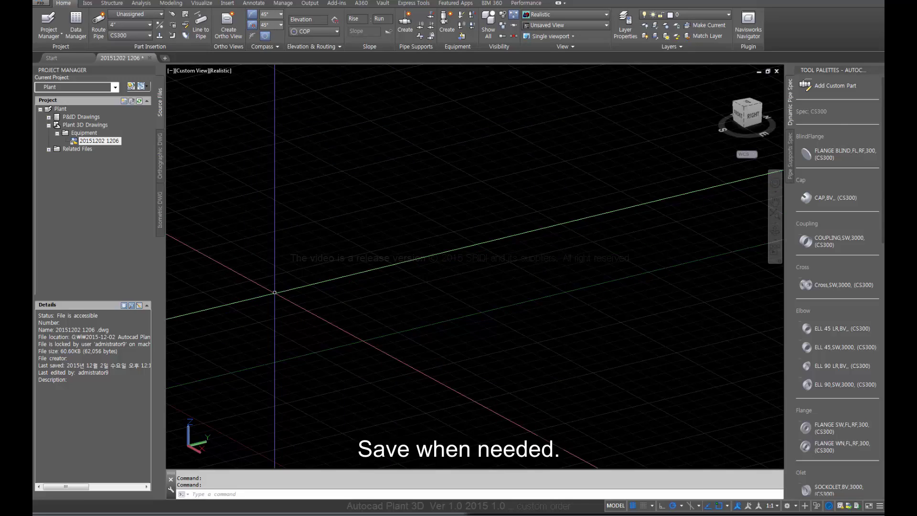
pyautogui.moveTo(340, 317); pyautogui.dragTo(169, 128, button='middle')
pyautogui.press('Escape')
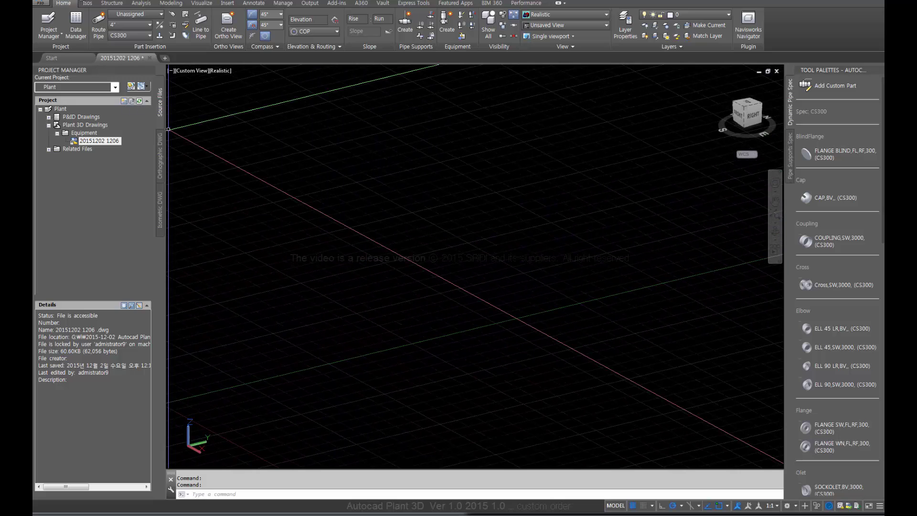
pyautogui.click(79, 1)
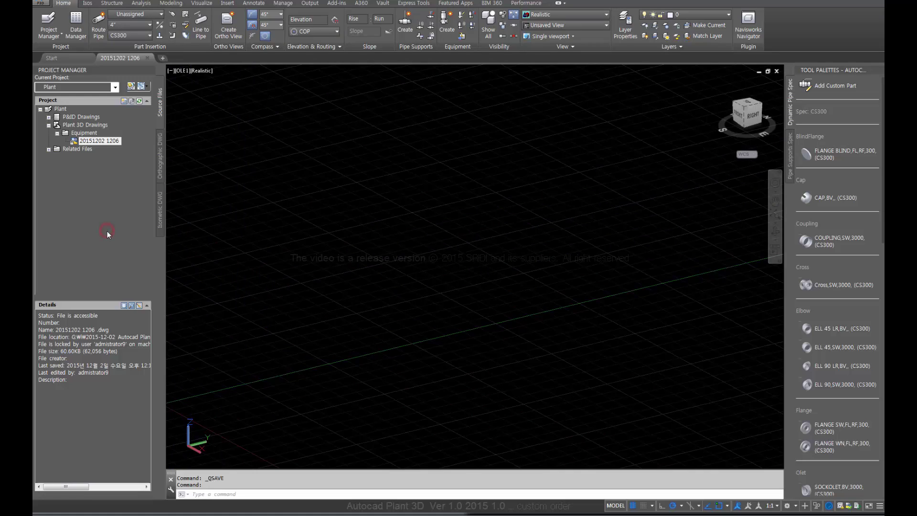
pyautogui.click(81, 132)
pyautogui.click(93, 140)
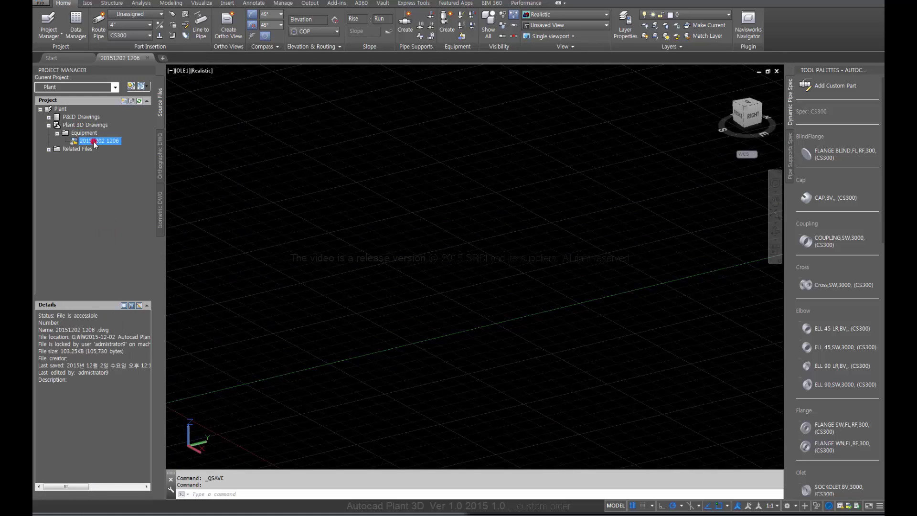
pyautogui.rightClick(94, 141)
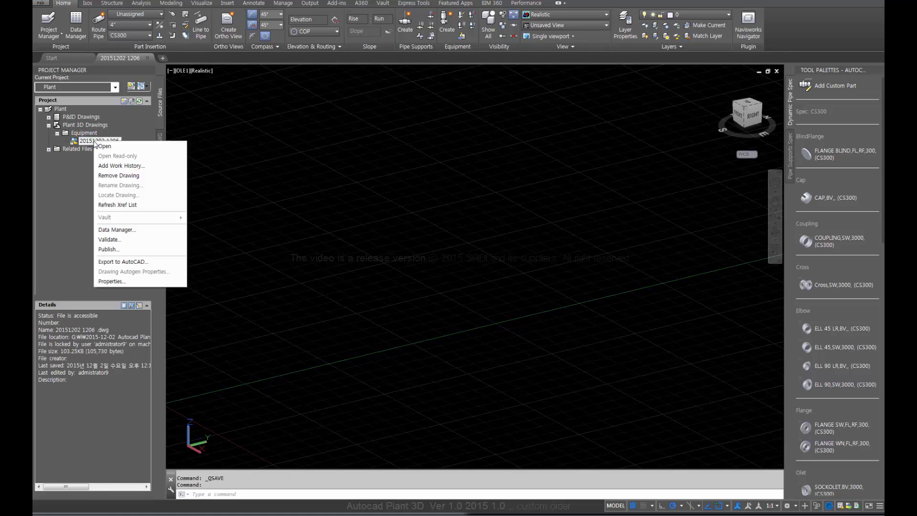
pyautogui.click(82, 133)
pyautogui.rightClick(88, 134)
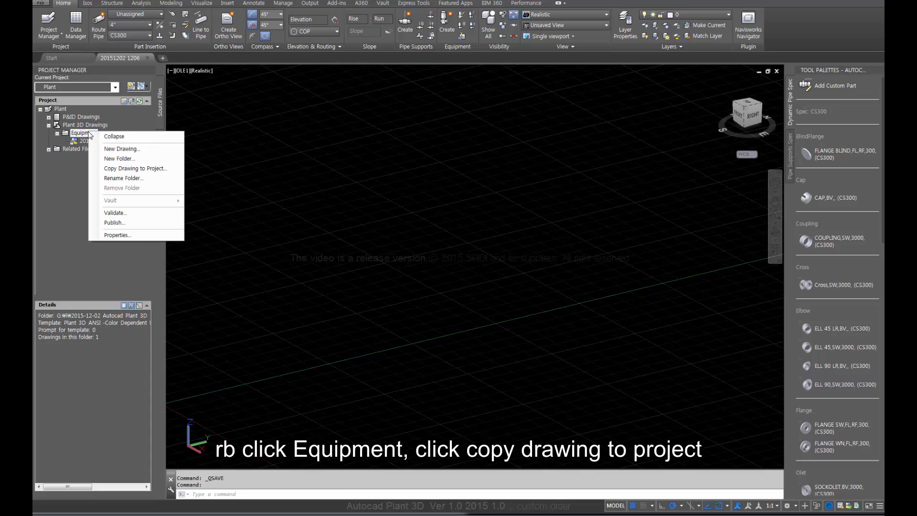
pyautogui.click(114, 169)
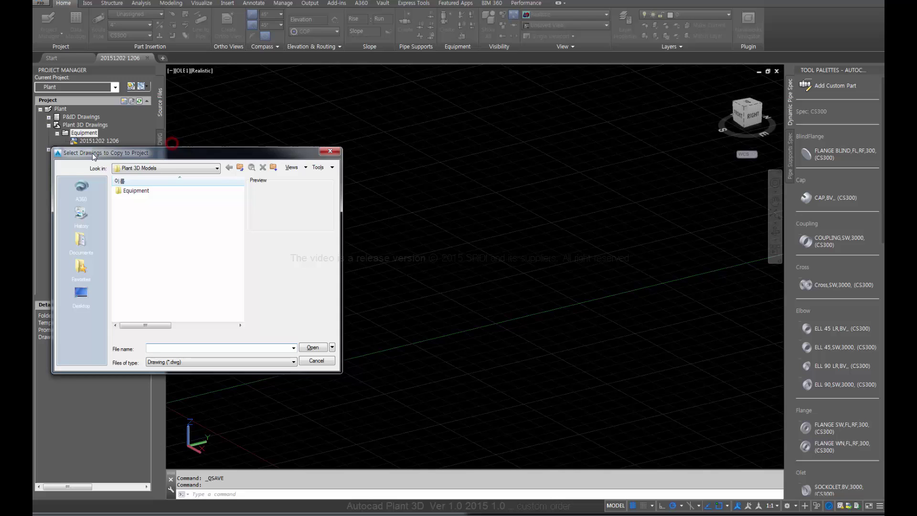
pyautogui.doubleClick(135, 191)
pyautogui.click(130, 192)
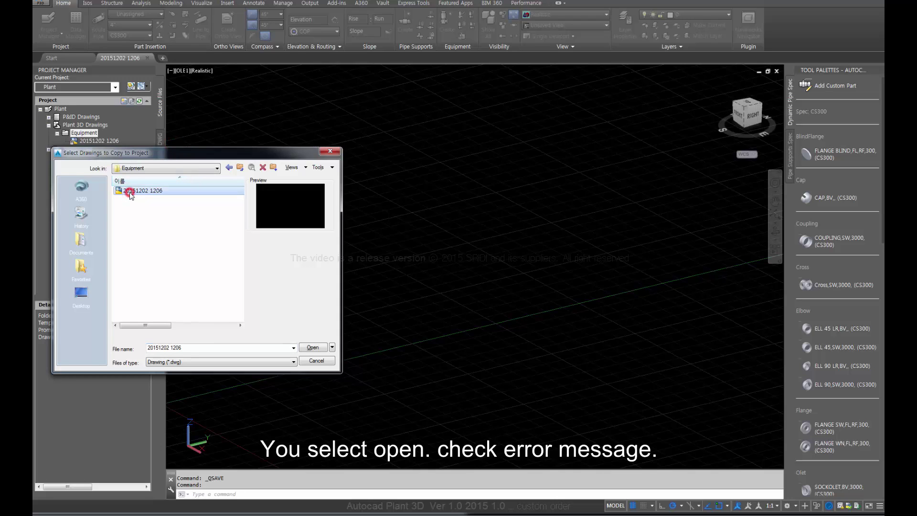
pyautogui.click(311, 347)
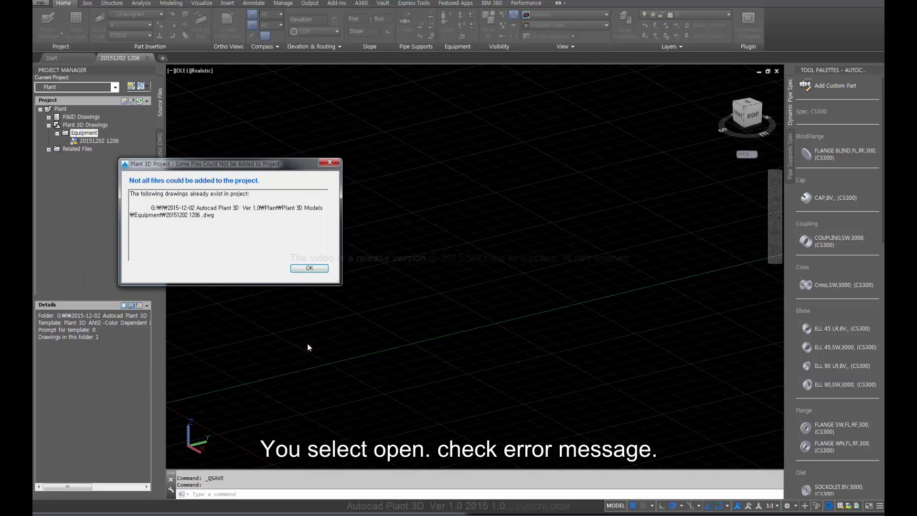
pyautogui.click(312, 269)
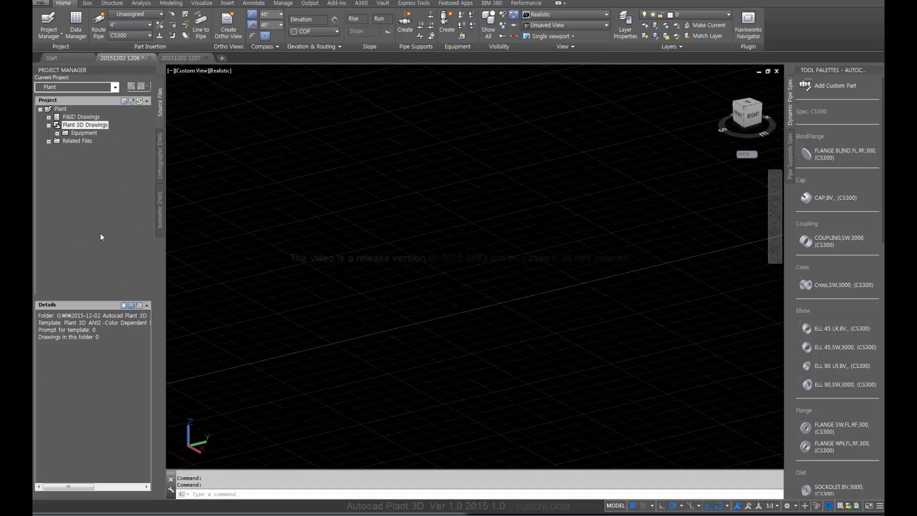
pyautogui.click(57, 133)
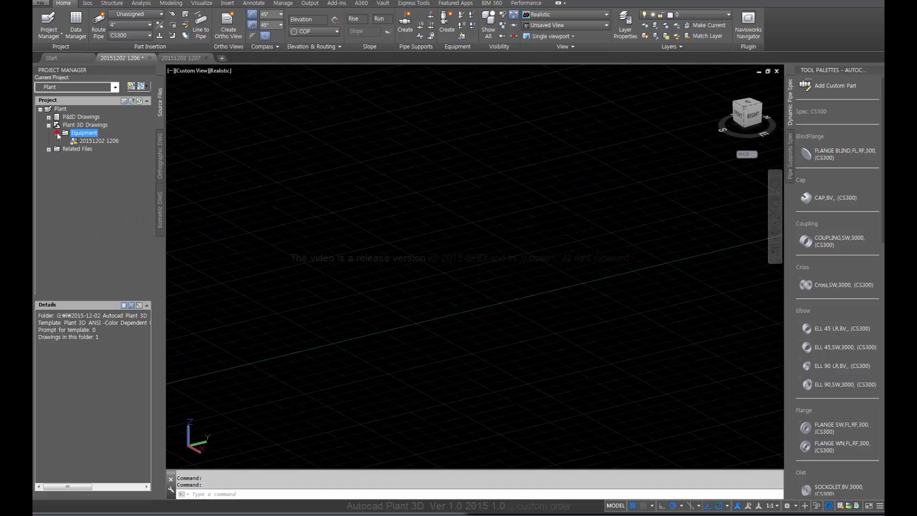
pyautogui.click(95, 141)
pyautogui.rightClick(96, 142)
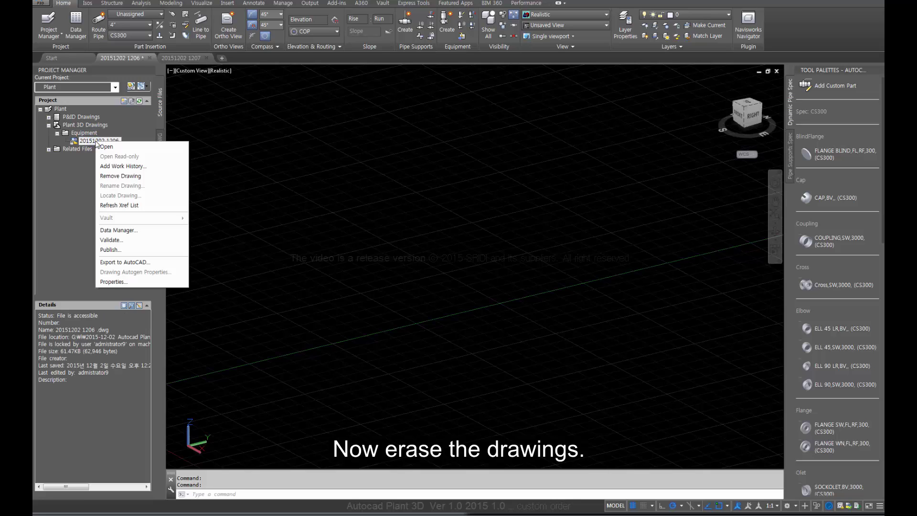
pyautogui.click(111, 176)
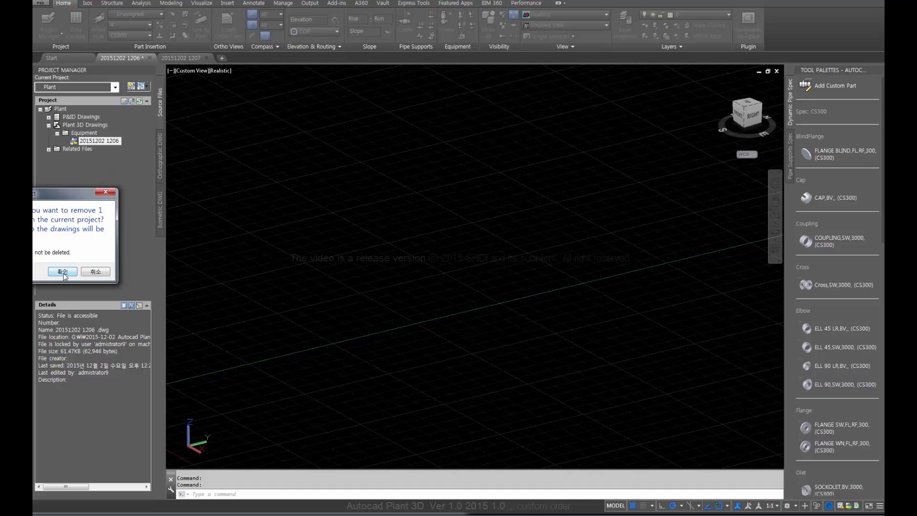
pyautogui.click(63, 272)
pyautogui.click(116, 235)
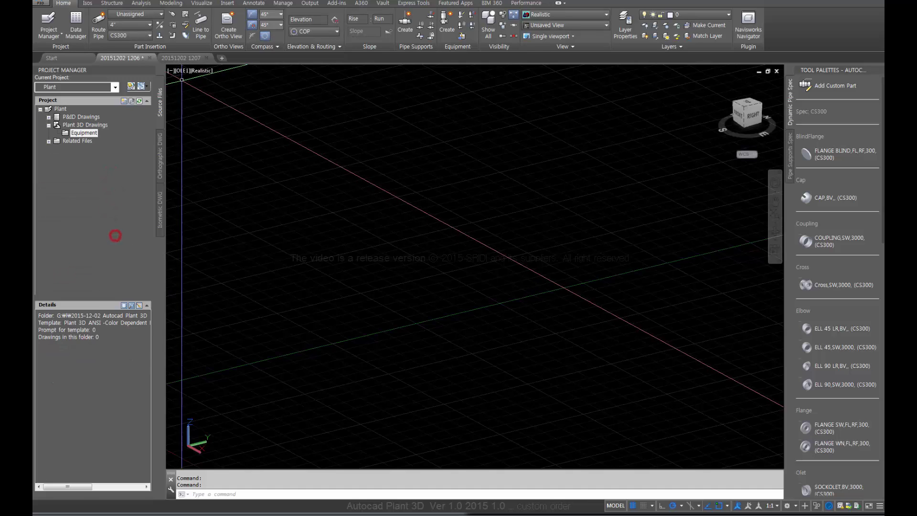
pyautogui.click(211, 58)
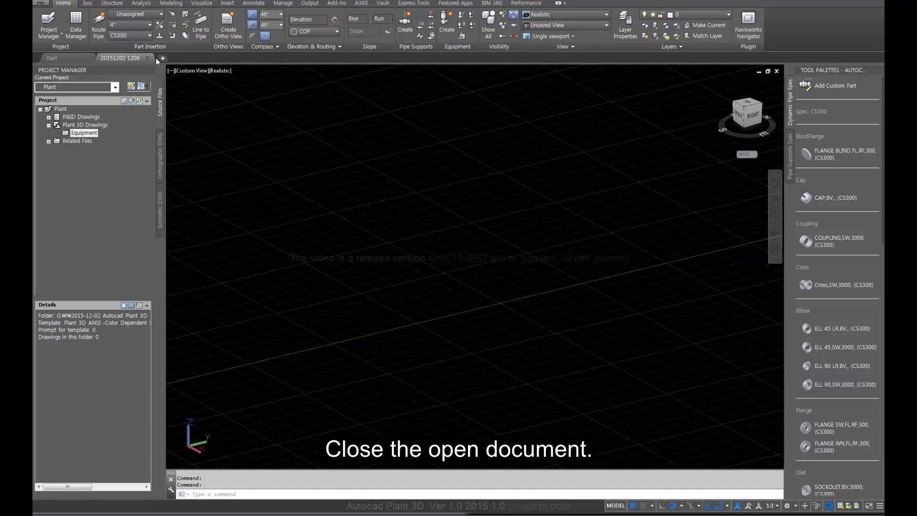
pyautogui.click(147, 58)
pyautogui.click(100, 194)
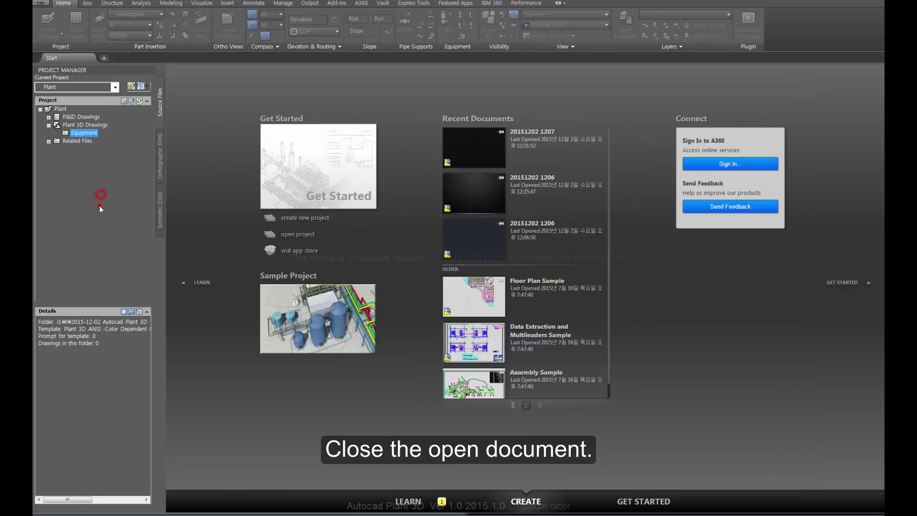
pyautogui.click(99, 206)
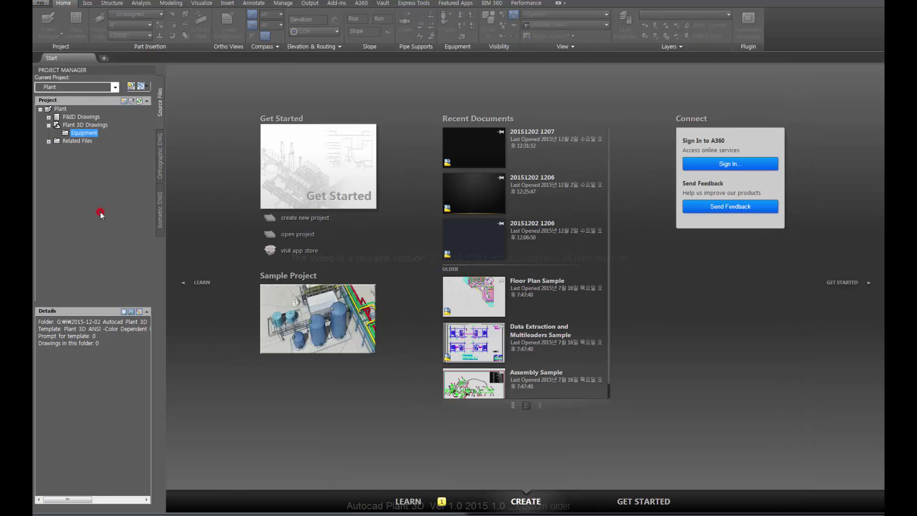
pyautogui.rightClick(90, 133)
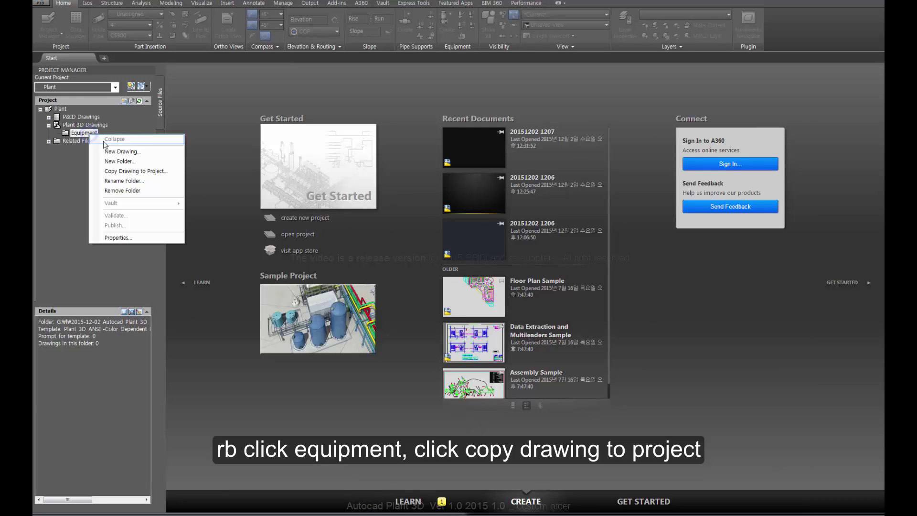
pyautogui.click(119, 171)
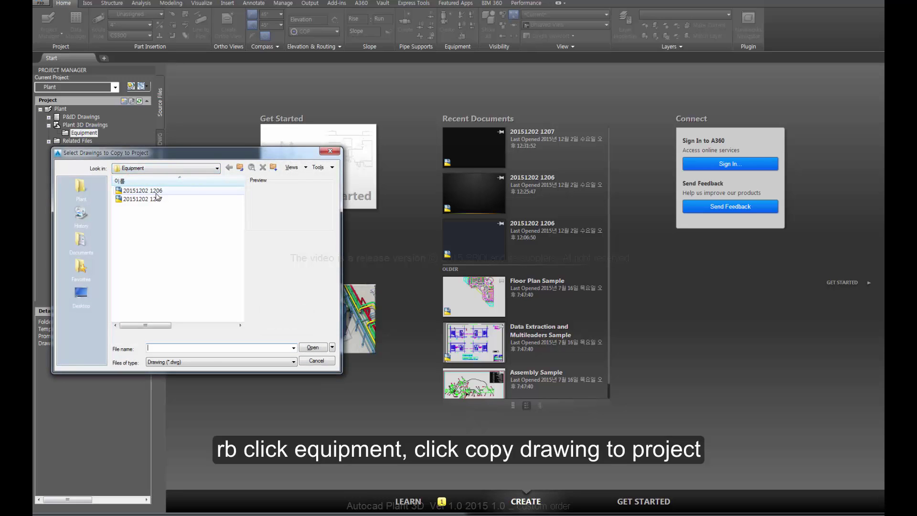
pyautogui.doubleClick(157, 198)
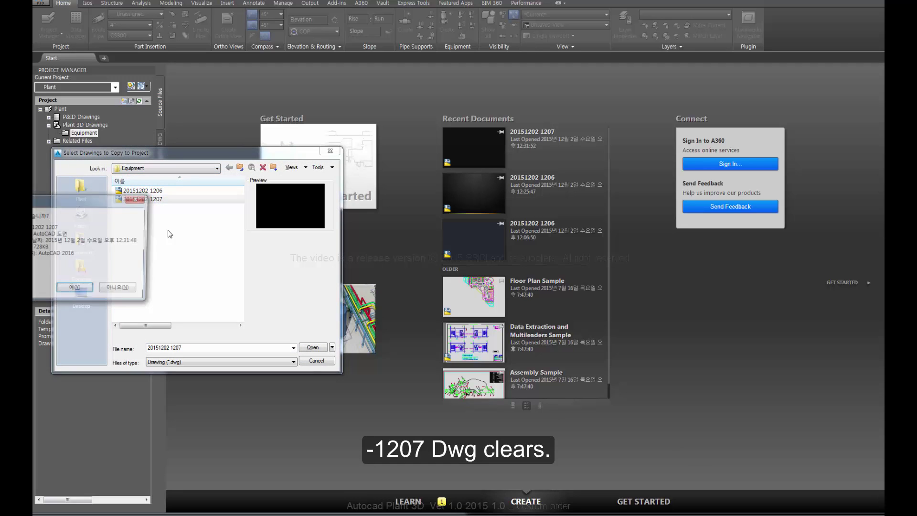
pyautogui.click(75, 287)
pyautogui.click(145, 191)
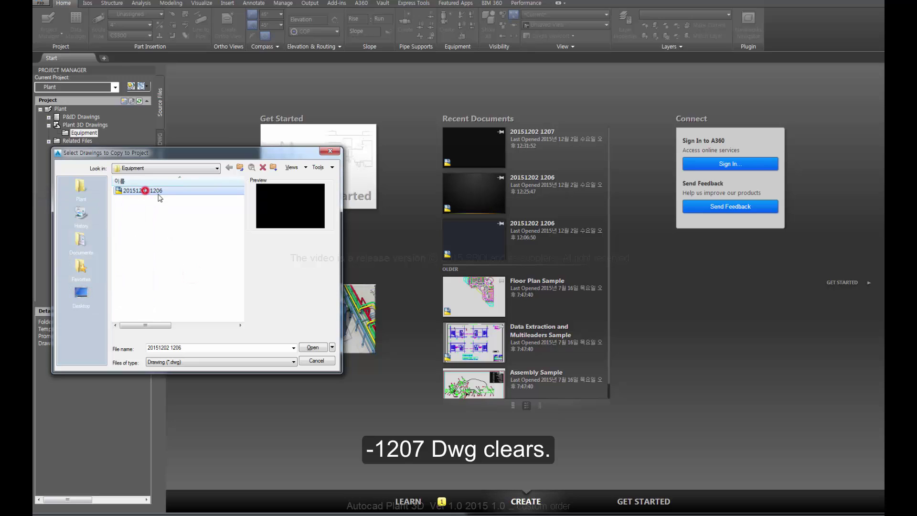
pyautogui.click(164, 192)
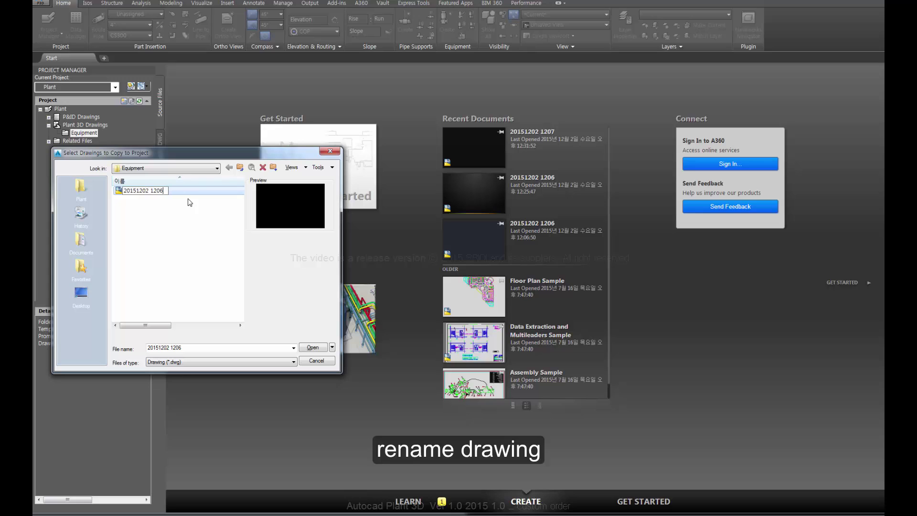
pyautogui.write('_Equipemnt')
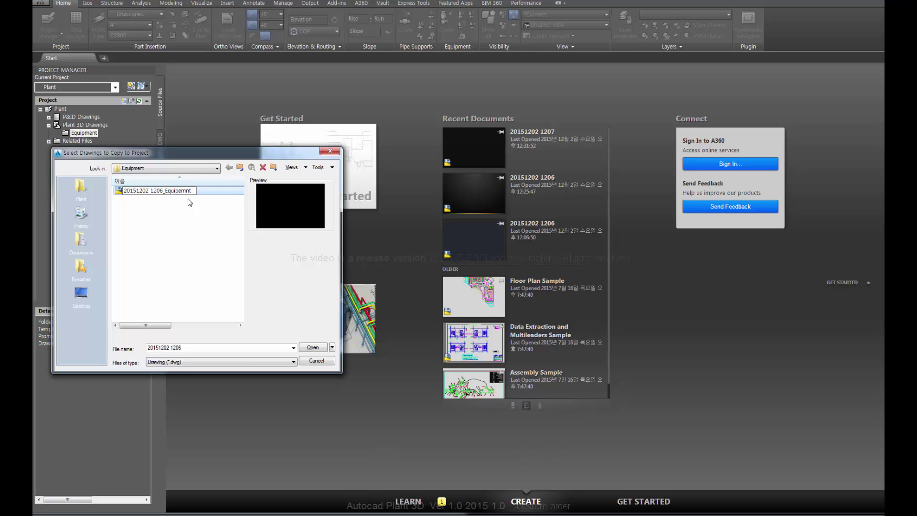
pyautogui.press('BackSpace')
pyautogui.press('BackSpace')
pyautogui.click(191, 236)
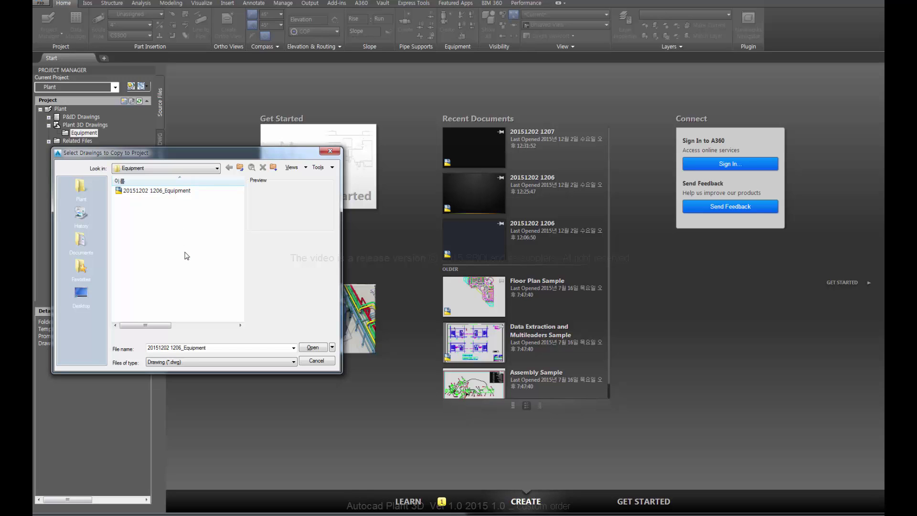
pyautogui.click(186, 255)
pyautogui.click(181, 190)
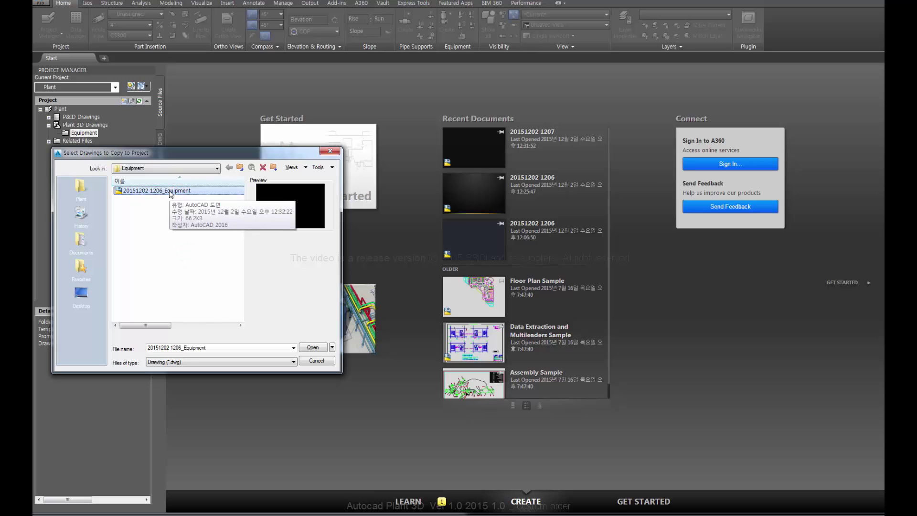
pyautogui.keyDown('ctrl'); pyautogui.moveTo(170, 194); pyautogui.dragTo(170, 238); pyautogui.keyUp('ctrl')
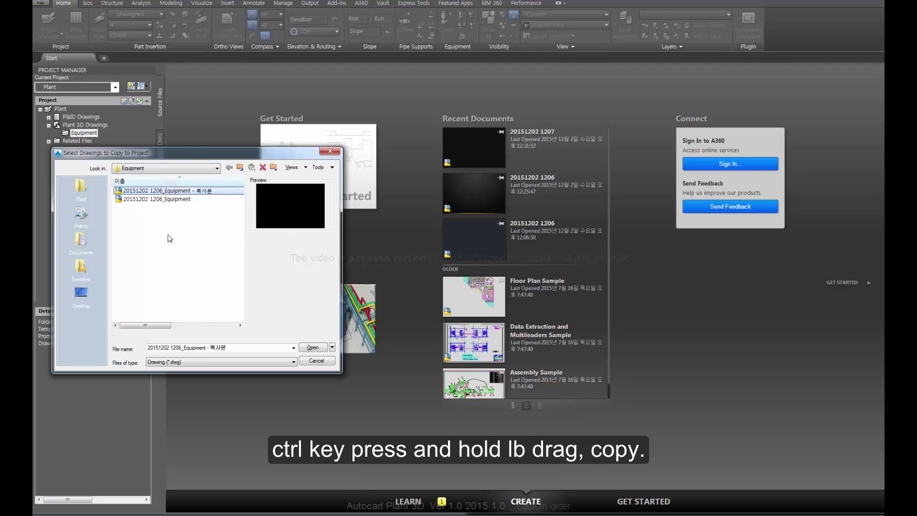
pyautogui.click(164, 191)
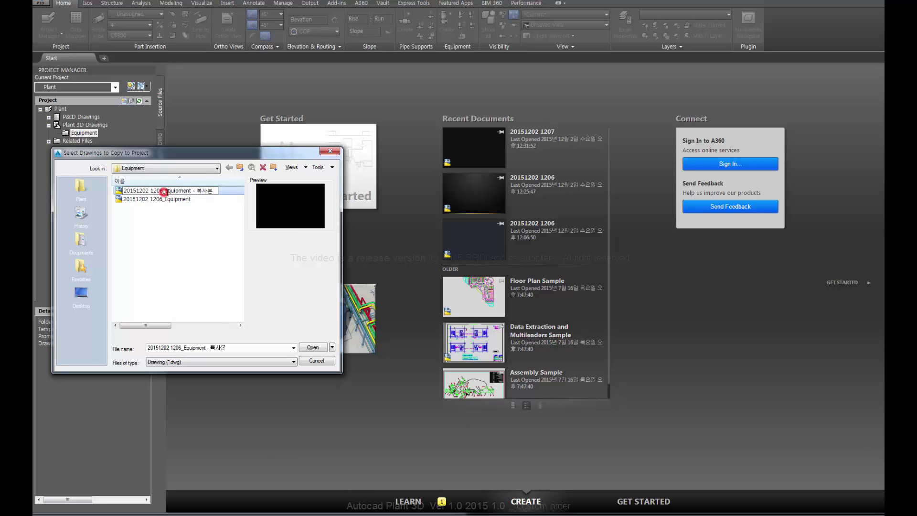
pyautogui.moveTo(164, 191); pyautogui.dragTo(218, 192)
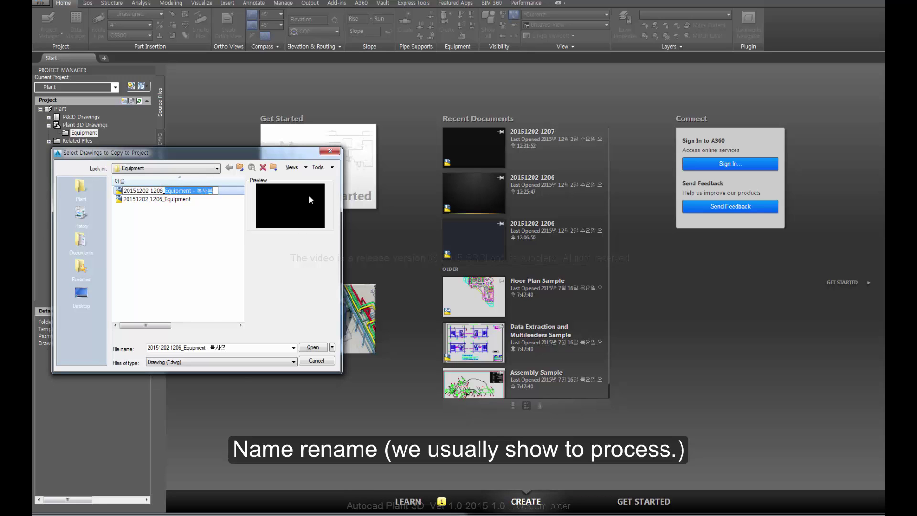
pyautogui.write('Structures')
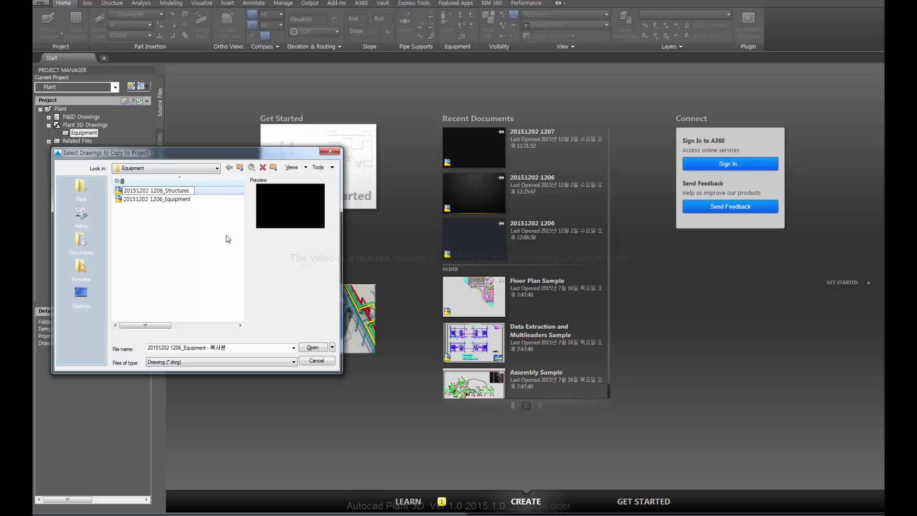
pyautogui.click(188, 251)
# Delete the '- 복사본' copy of the drawing and confirm with Yes
pyautogui.click(181, 191)
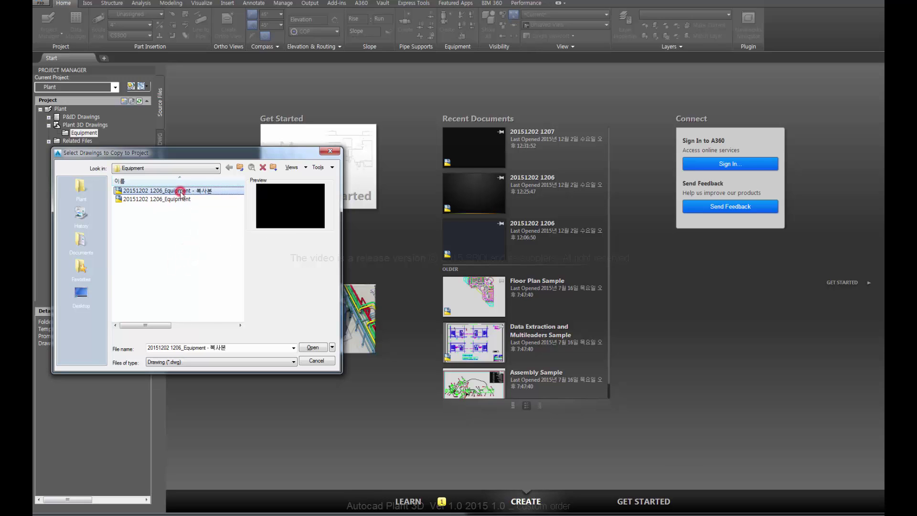
pyautogui.press('Delete')
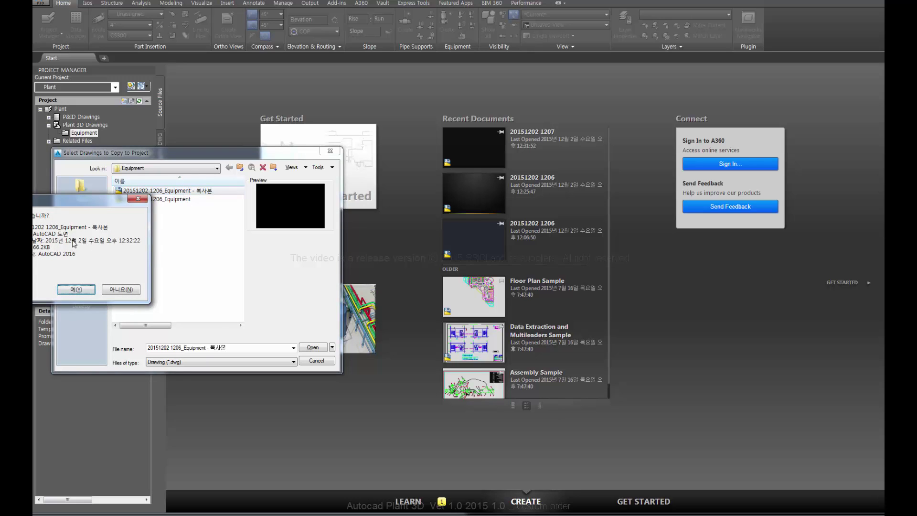
pyautogui.click(76, 289)
pyautogui.click(174, 266)
pyautogui.click(157, 247)
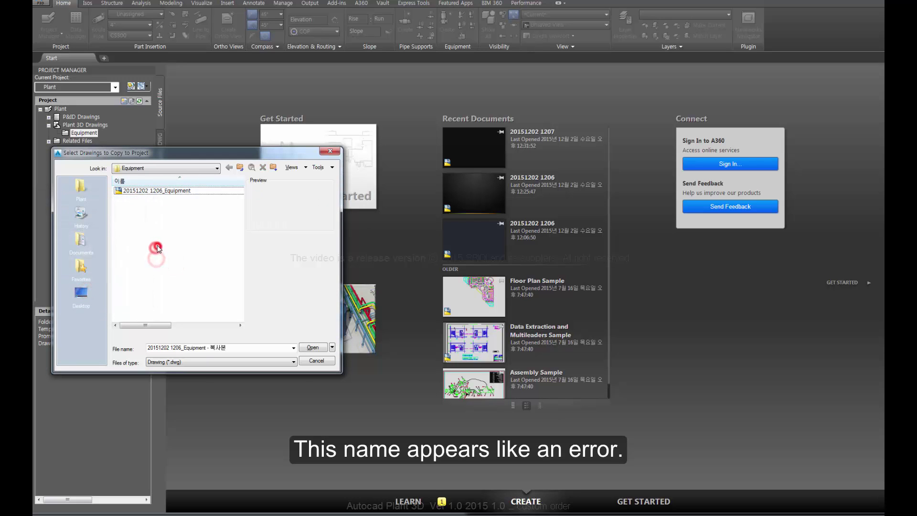
pyautogui.click(157, 216)
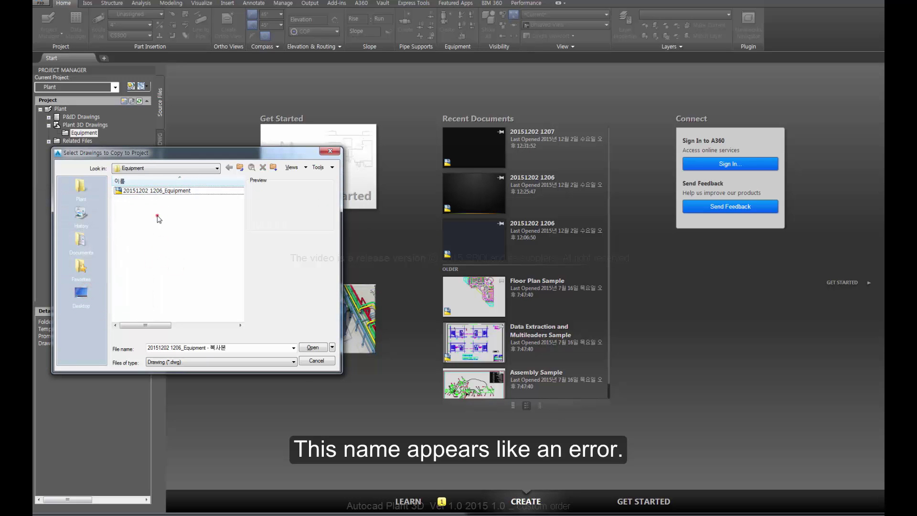
pyautogui.click(161, 191)
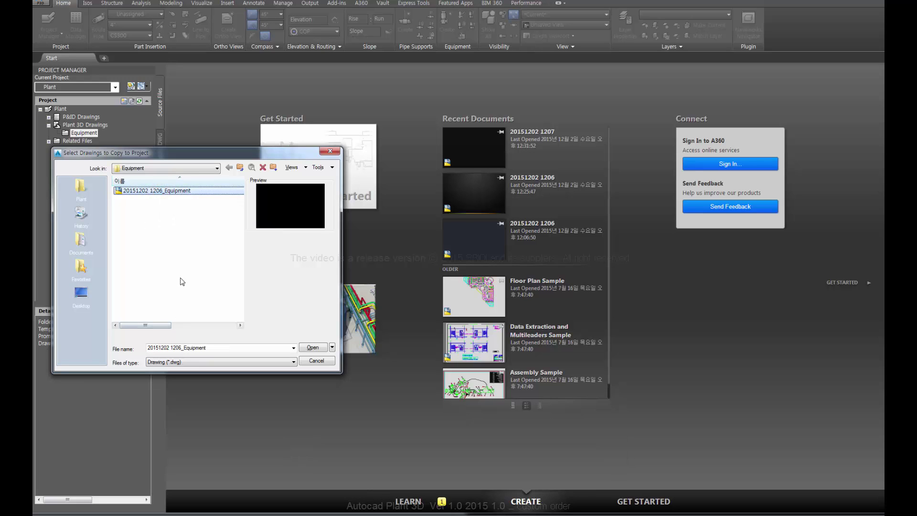
pyautogui.click(180, 275)
pyautogui.click(160, 190)
pyautogui.click(164, 190)
pyautogui.hotkey('shift', 'End')
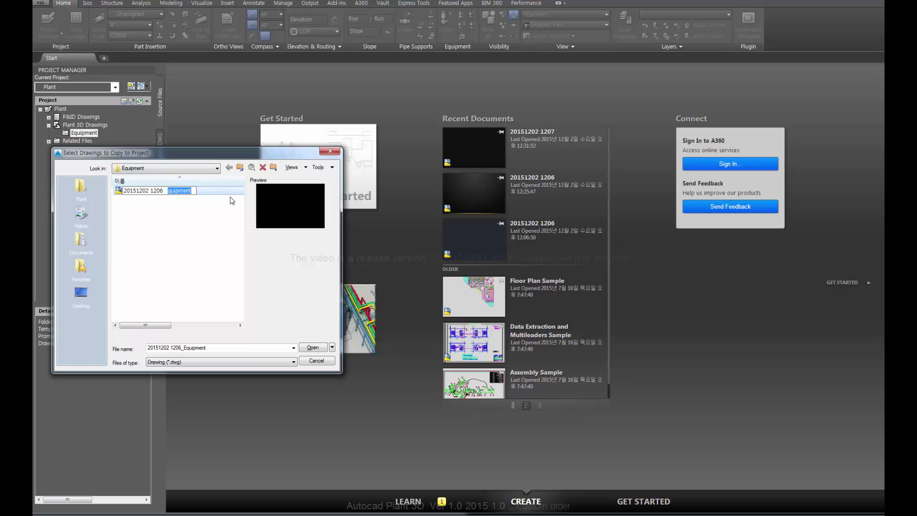
pyautogui.press('Delete')
pyautogui.click(152, 244)
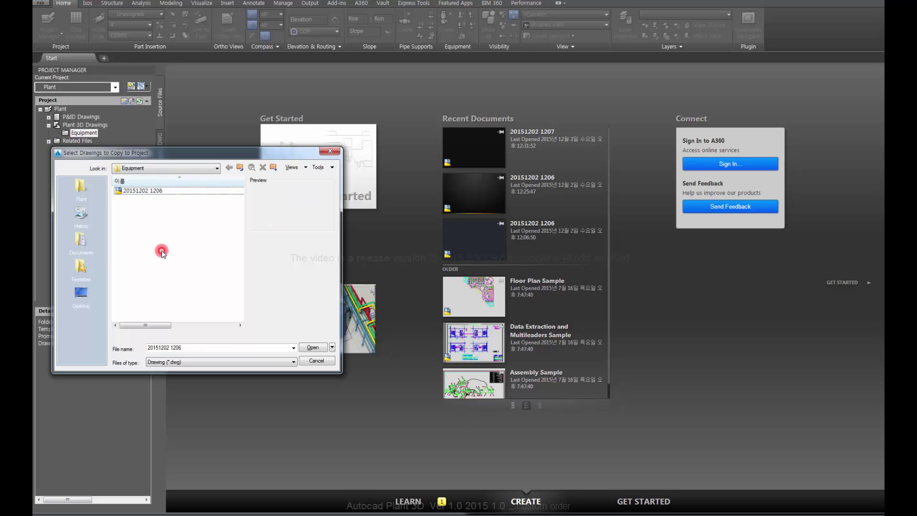
pyautogui.click(146, 191)
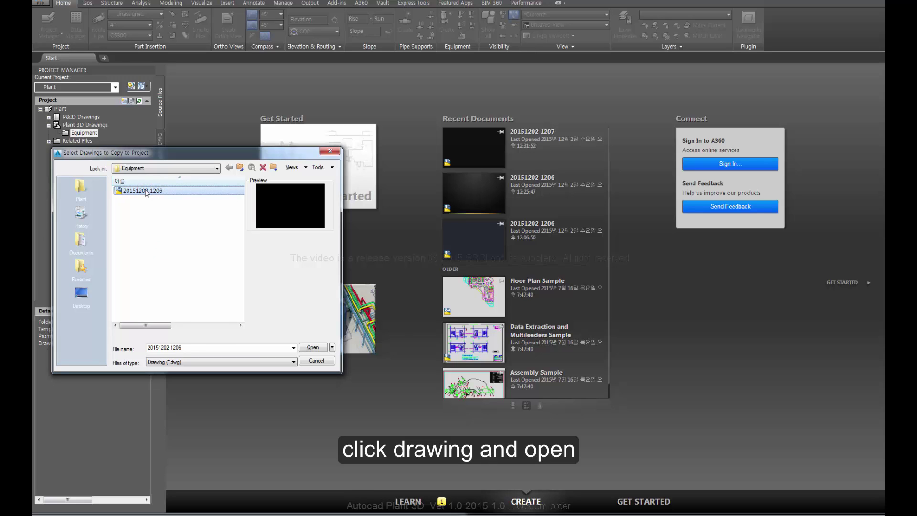
pyautogui.click(313, 347)
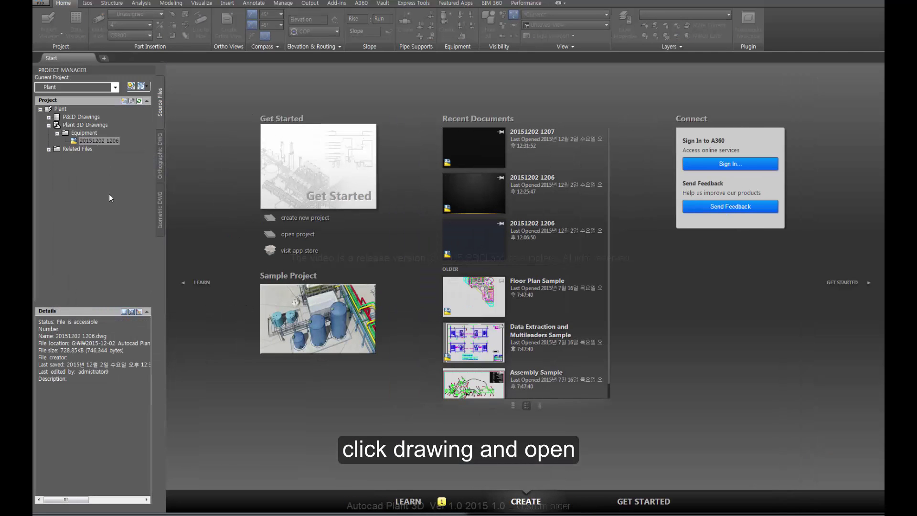
# Refresh the project drawings and browse the file dialog up to Plant 3D Models
pyautogui.click(139, 101)
pyautogui.click(56, 134)
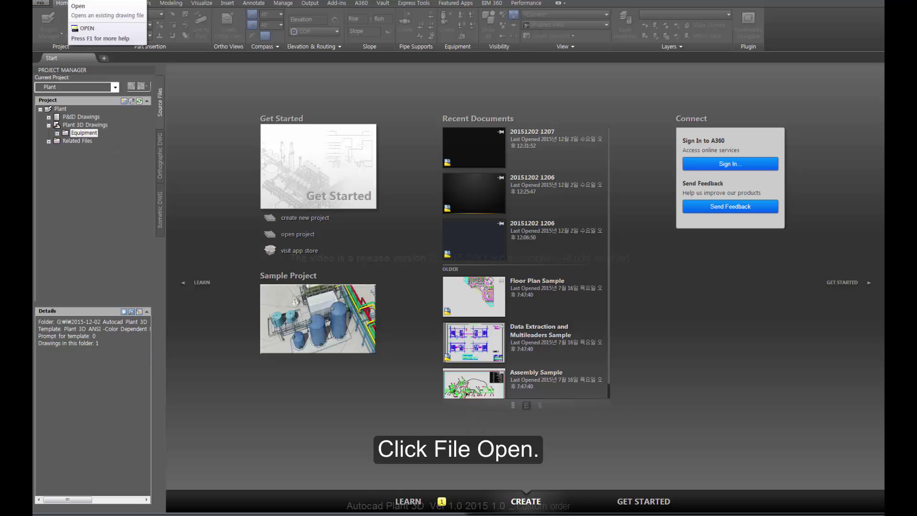
pyautogui.click(65, 2)
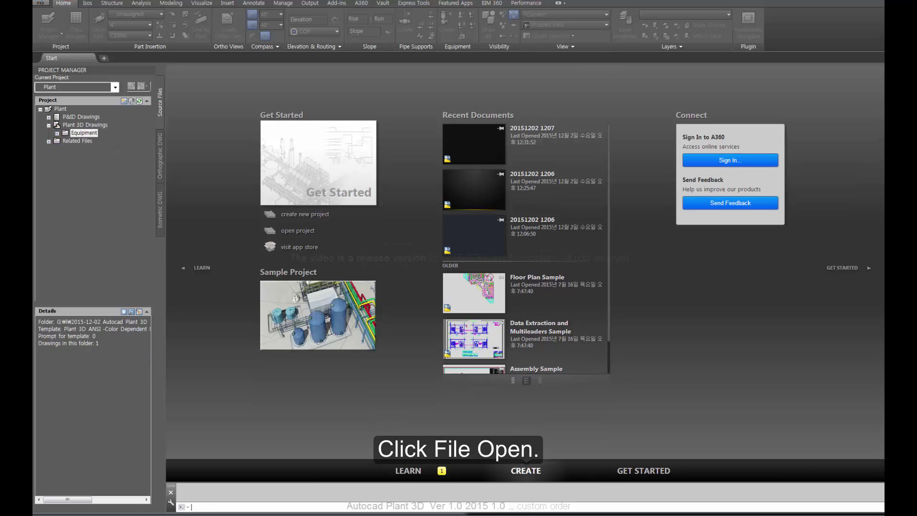
pyautogui.moveTo(368, 58); pyautogui.dragTo(135, 126)
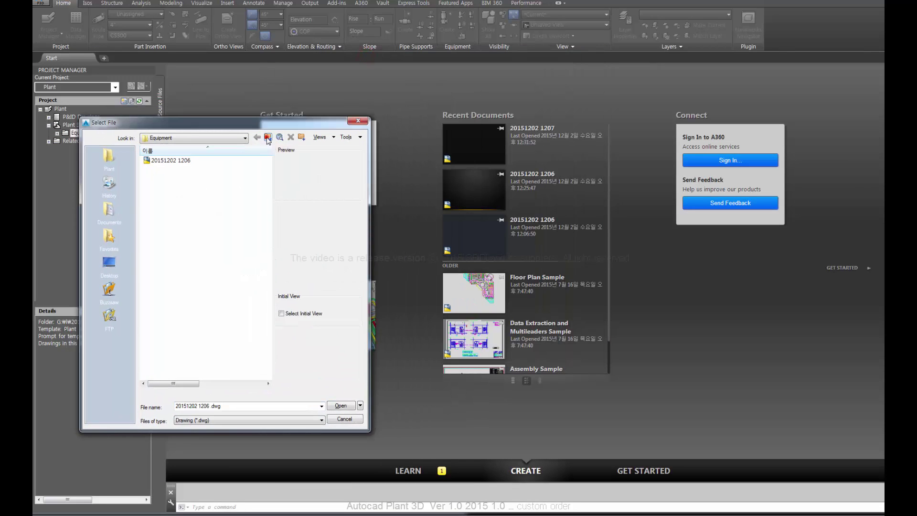
pyautogui.click(268, 137)
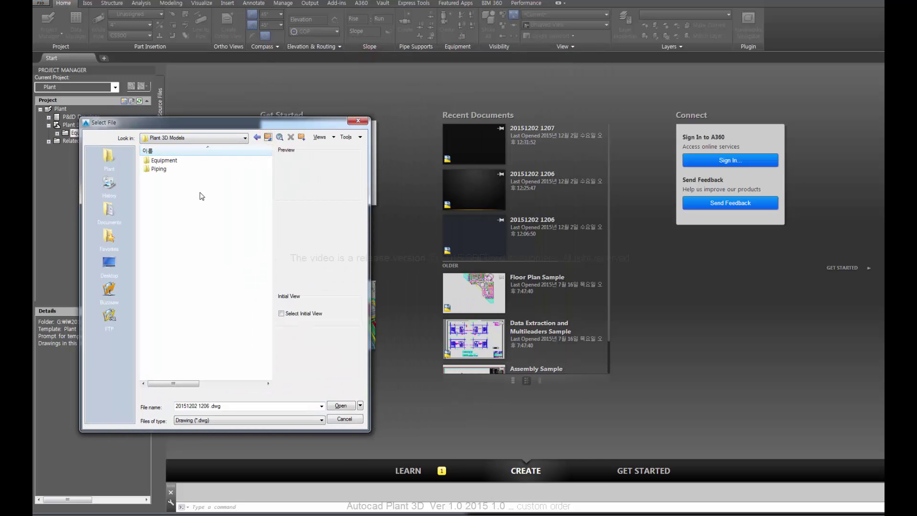
# Delete the Piping folder, confirm, and reopen Plant 3D Models
pyautogui.click(159, 169)
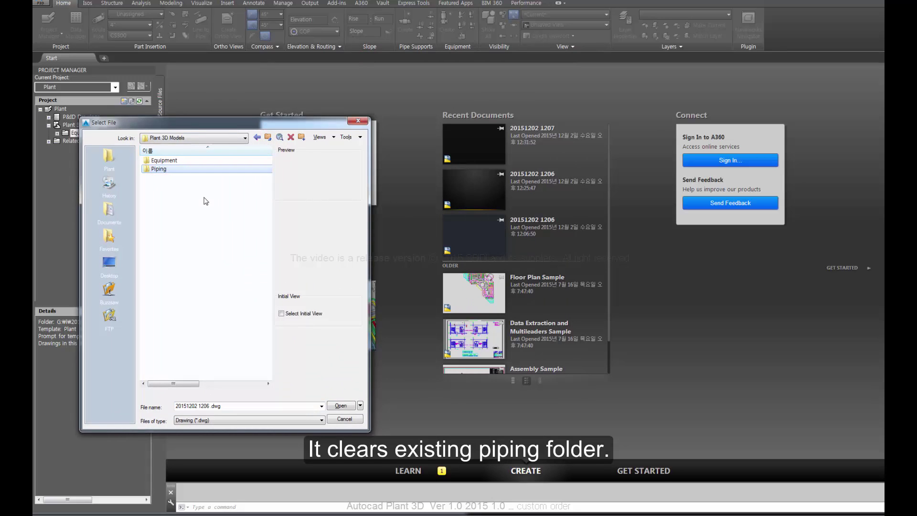
pyautogui.press('Delete')
pyautogui.click(76, 289)
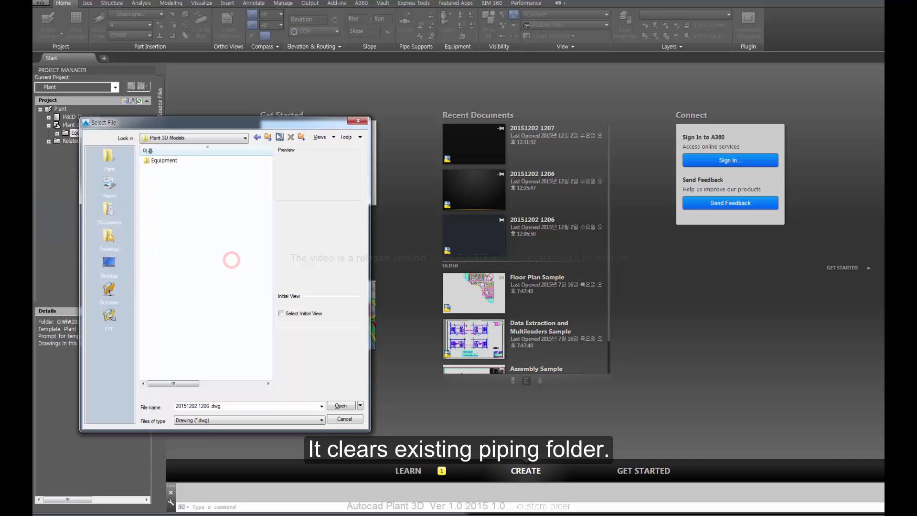
pyautogui.press('BackSpace')
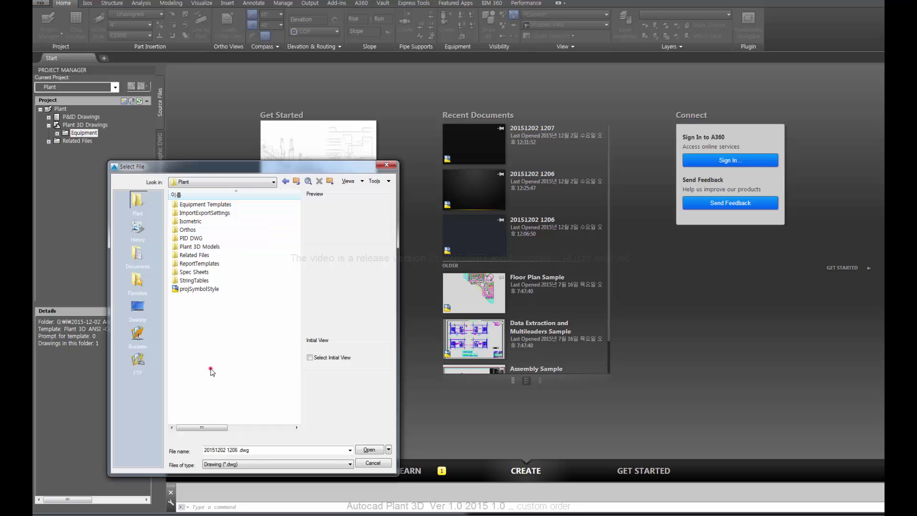
pyautogui.doubleClick(195, 247)
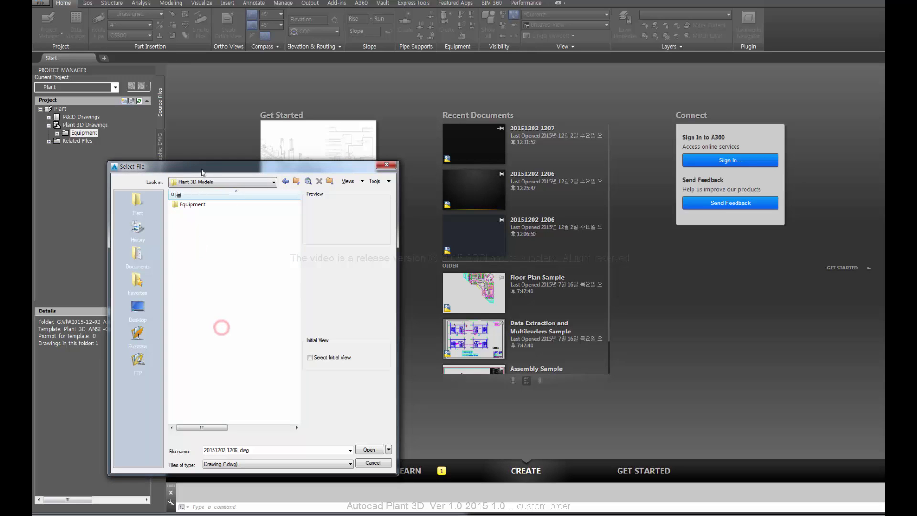
# Create two new folders named Piping and Steel Structure in Plant 3D Models
pyautogui.moveTo(203, 167); pyautogui.dragTo(159, 148)
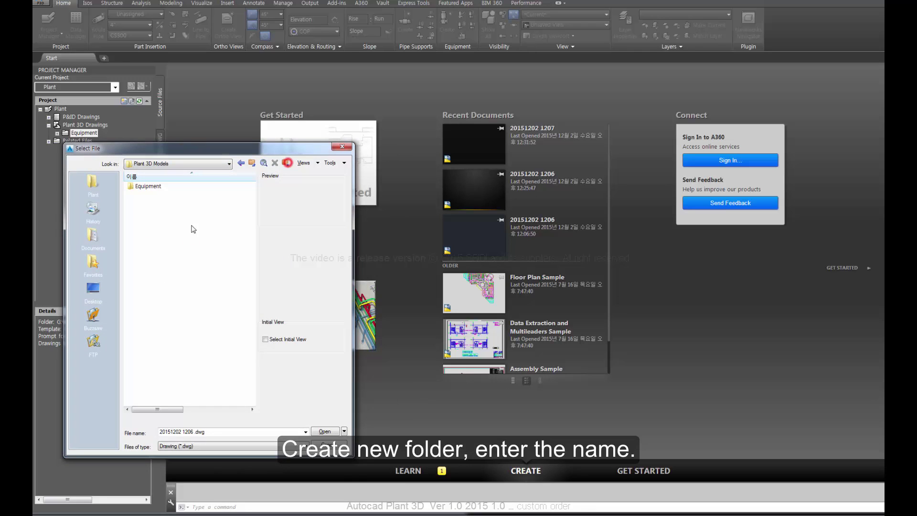
pyautogui.click(149, 196)
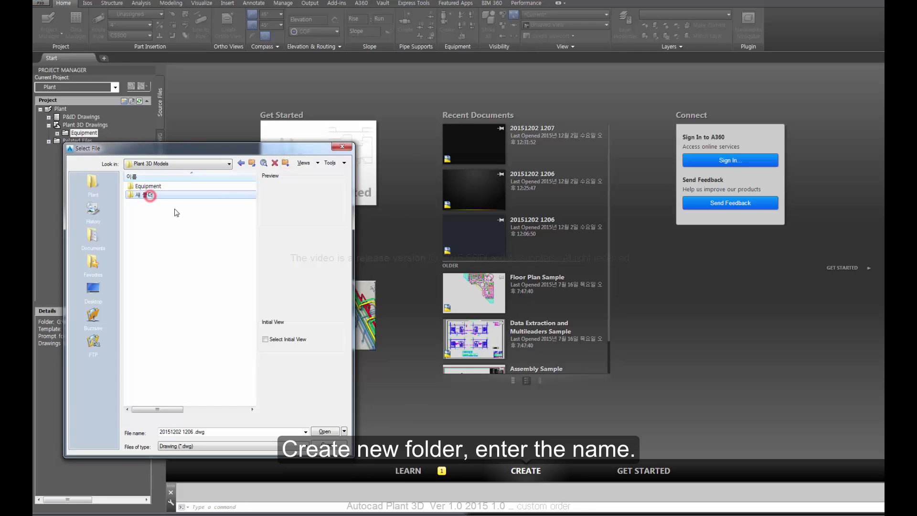
pyautogui.write('Pl')
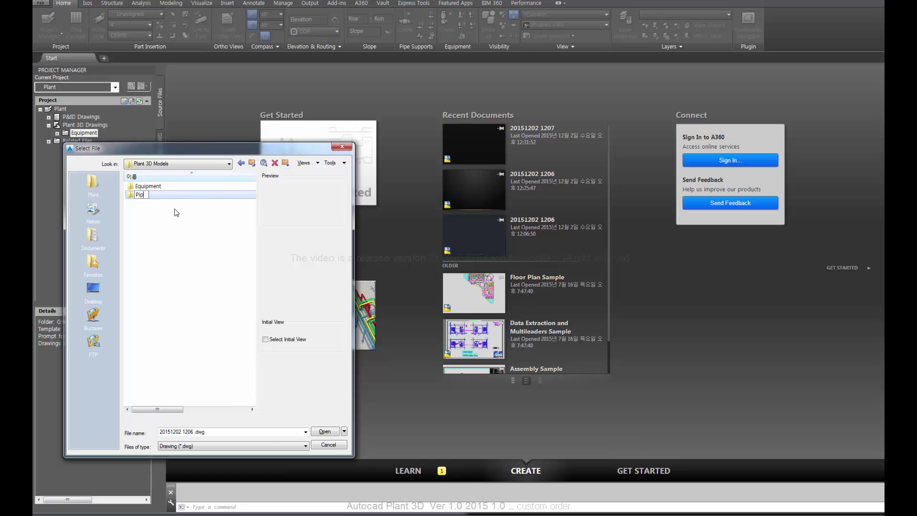
pyautogui.click(183, 242)
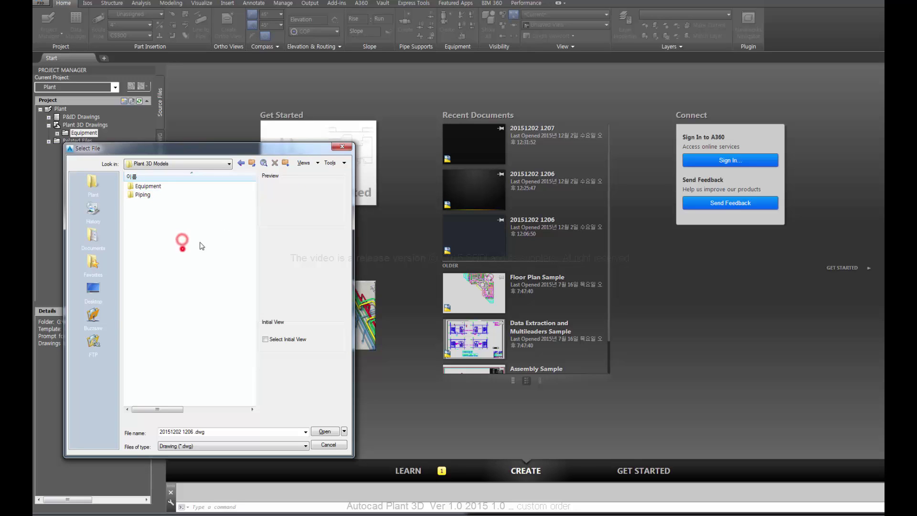
pyautogui.click(285, 162)
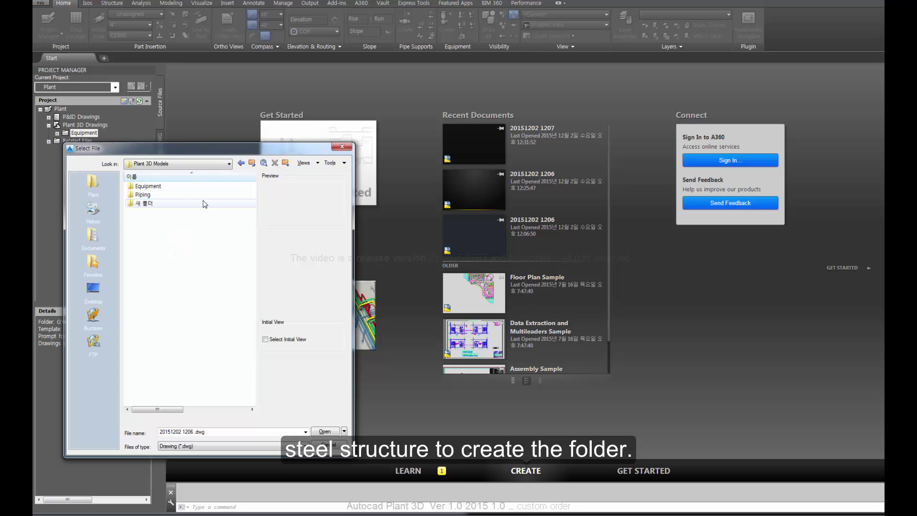
pyautogui.click(147, 206)
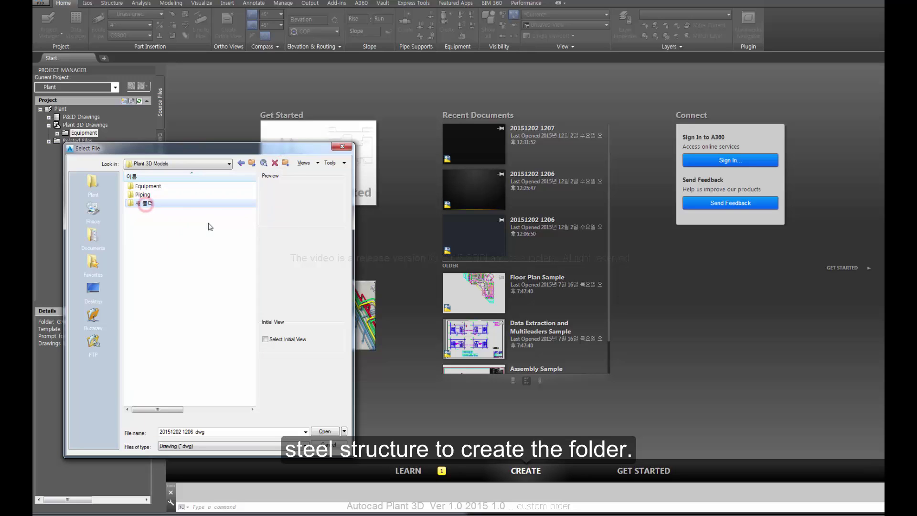
pyautogui.write('Steel Structure')
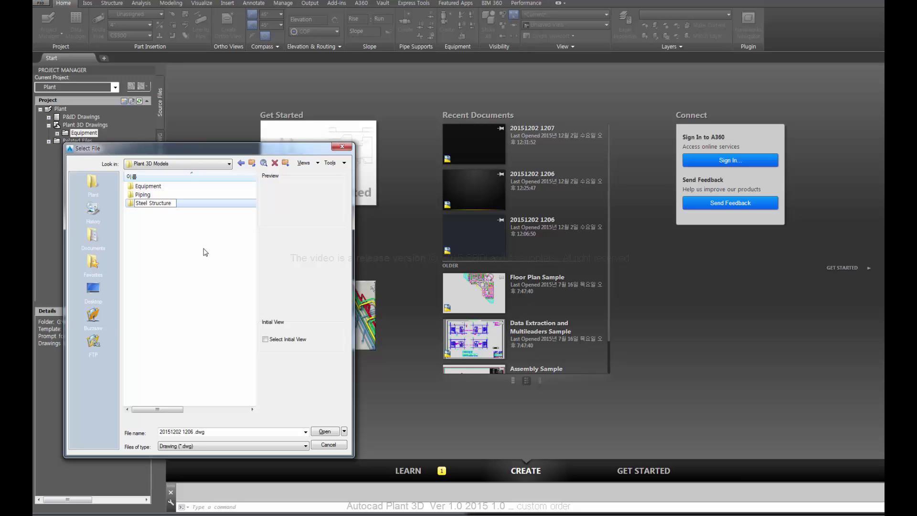
pyautogui.moveTo(205, 252); pyautogui.dragTo(191, 281)
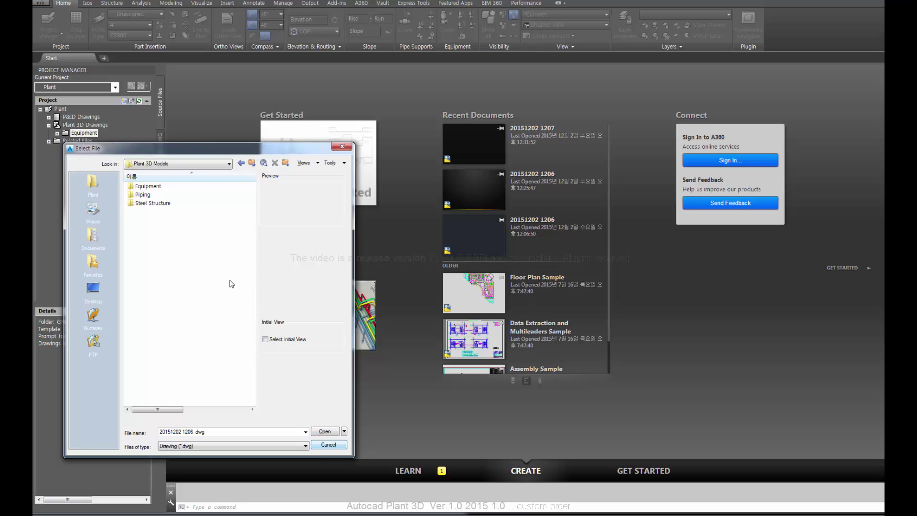
# Check the contents of the Piping and Equipment folders
pyautogui.click(215, 279)
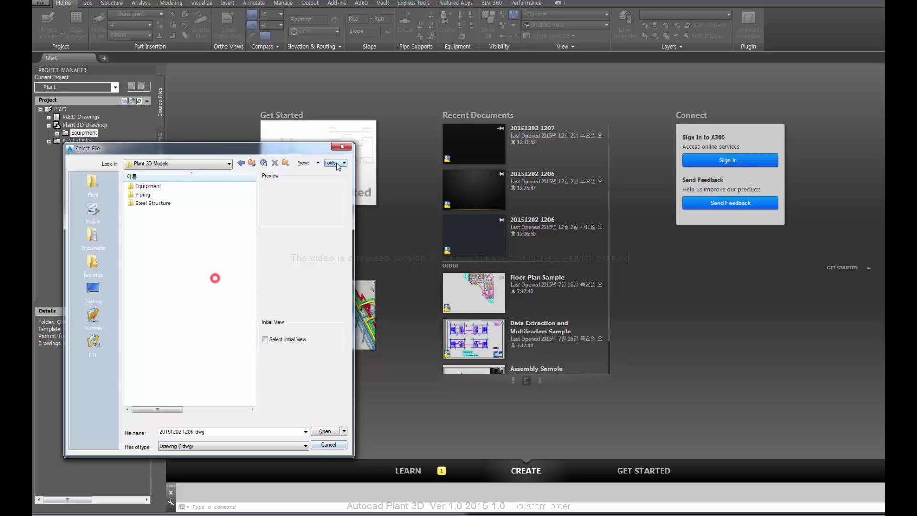
pyautogui.click(191, 232)
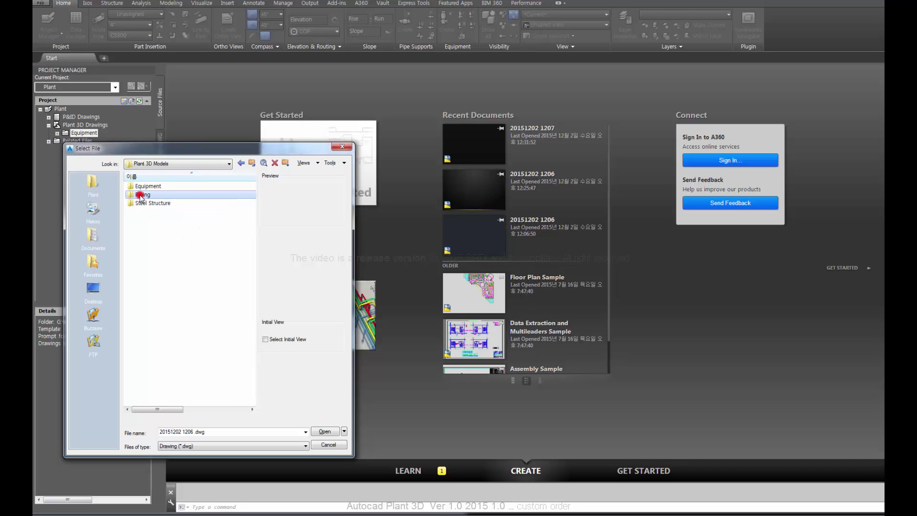
pyautogui.doubleClick(140, 195)
pyautogui.click(172, 219)
pyautogui.click(251, 162)
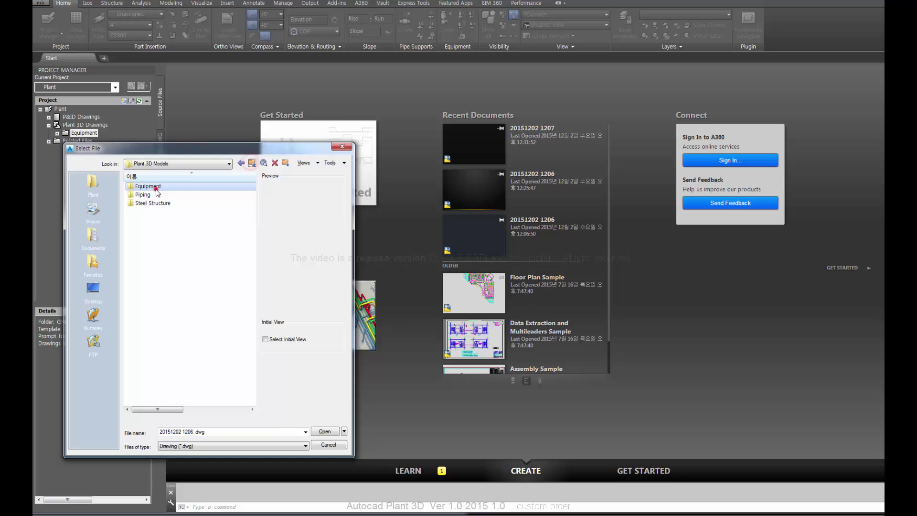
pyautogui.doubleClick(146, 185)
pyautogui.click(186, 250)
pyautogui.click(168, 186)
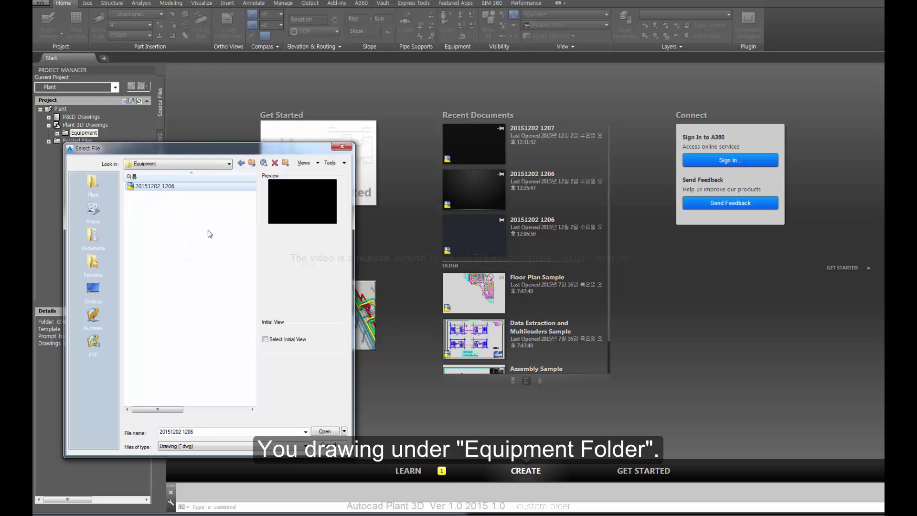
pyautogui.click(203, 236)
pyautogui.click(251, 165)
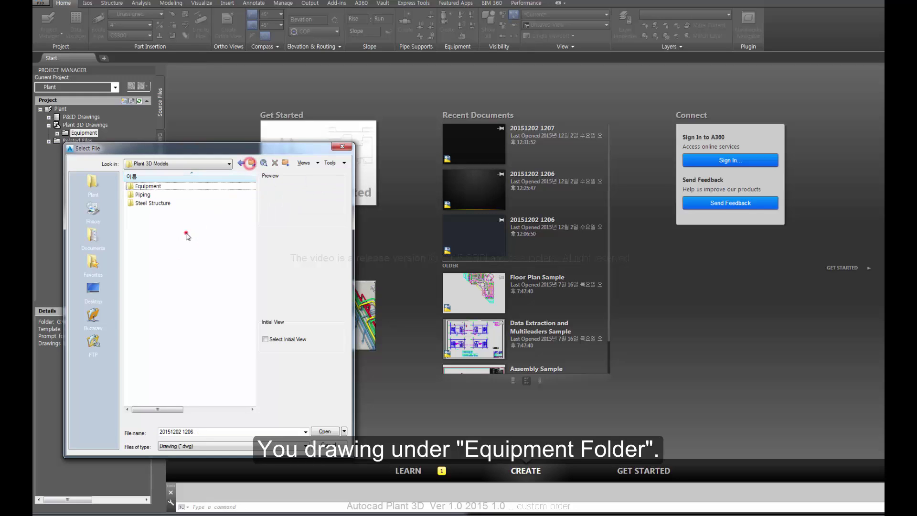
pyautogui.click(184, 231)
pyautogui.doubleClick(144, 191)
pyautogui.click(162, 223)
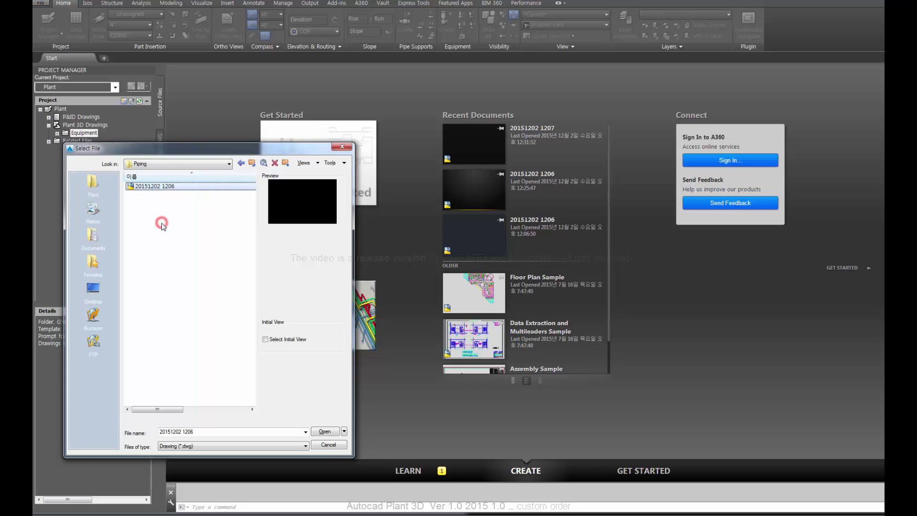
pyautogui.click(156, 186)
pyautogui.click(167, 186)
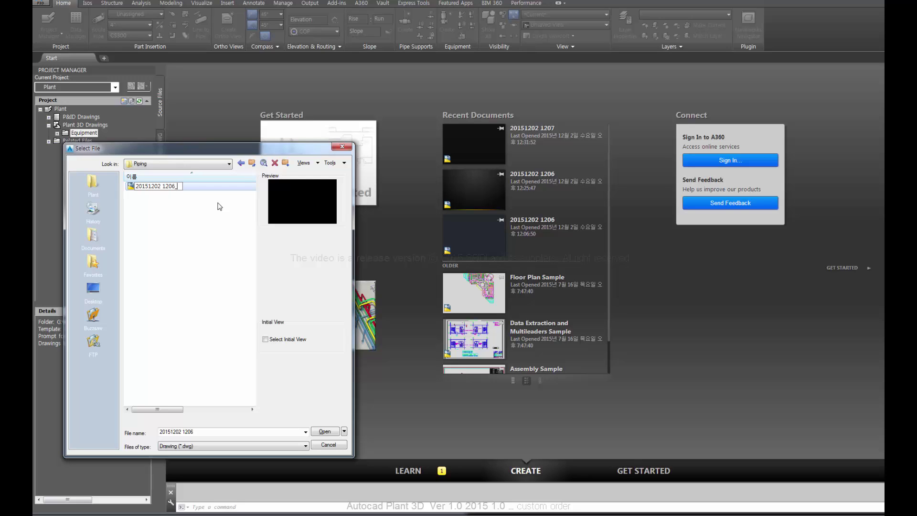
pyautogui.click(202, 230)
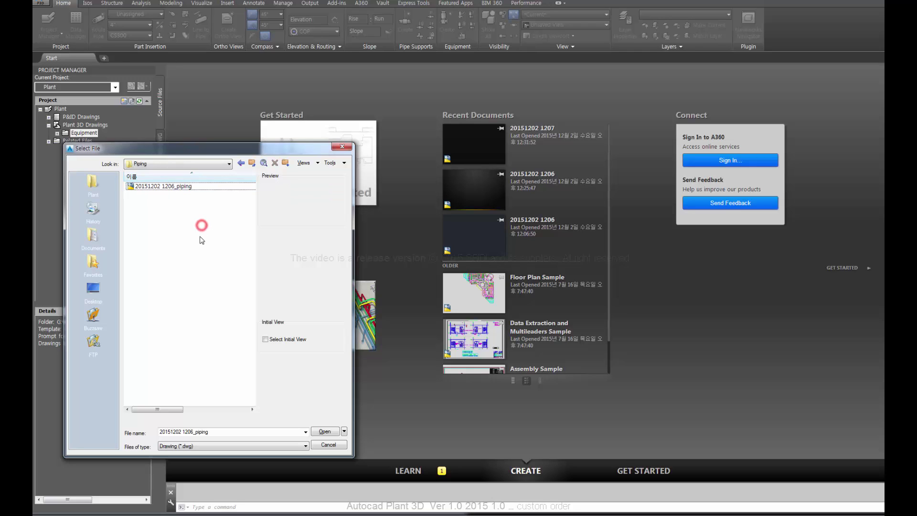
pyautogui.click(252, 163)
pyautogui.doubleClick(149, 186)
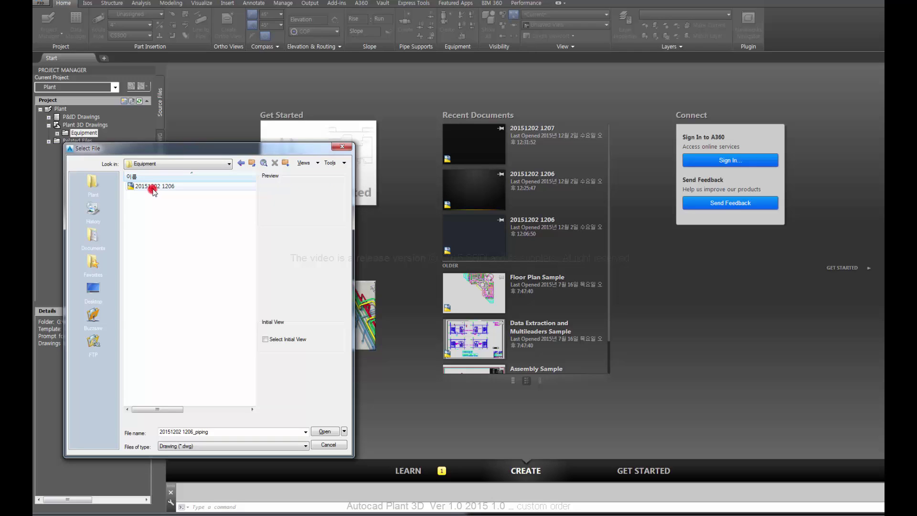
pyautogui.click(163, 187)
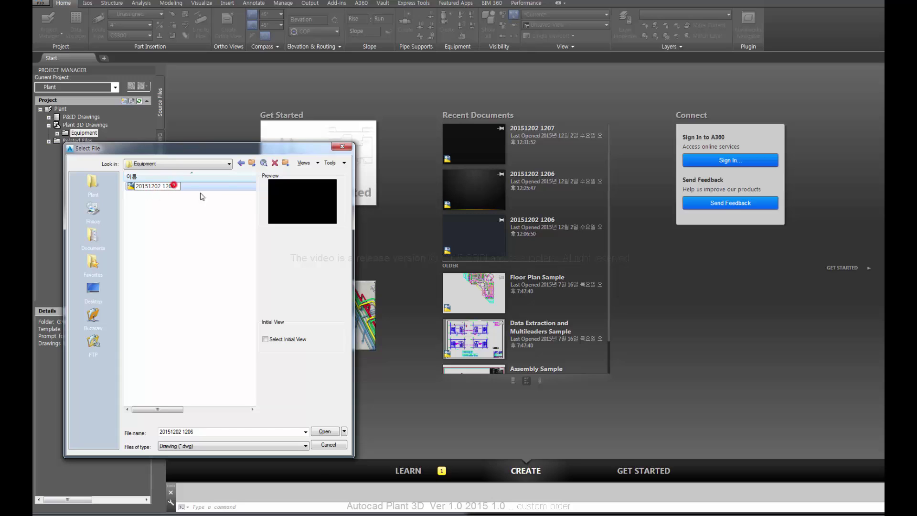
pyautogui.press('End')
pyautogui.write('_')
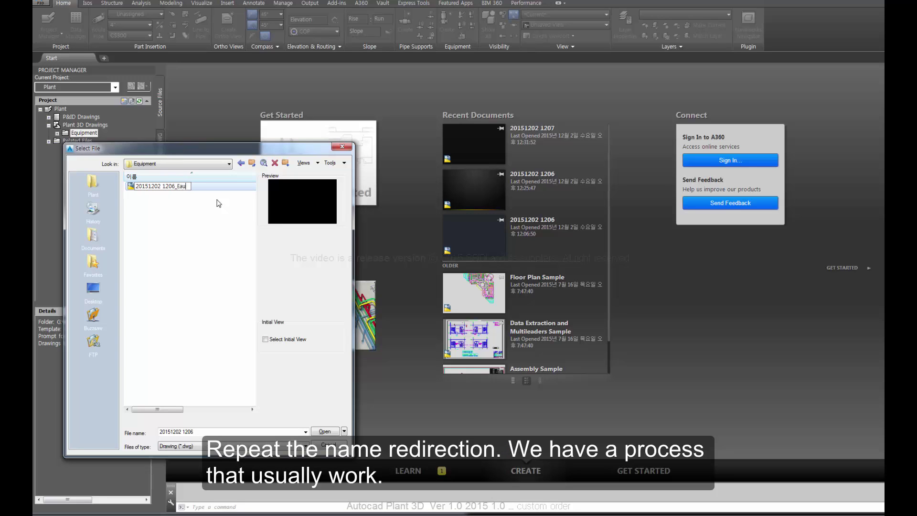
pyautogui.write('Equipment')
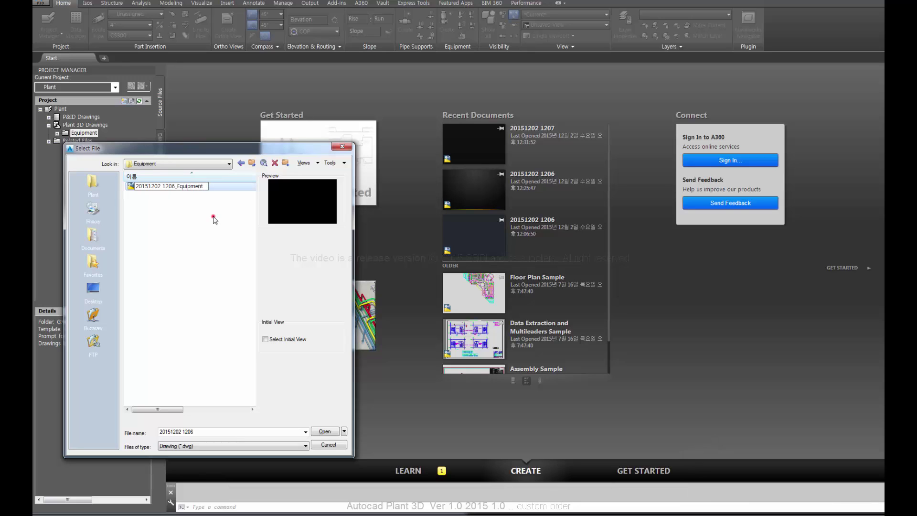
pyautogui.click(213, 219)
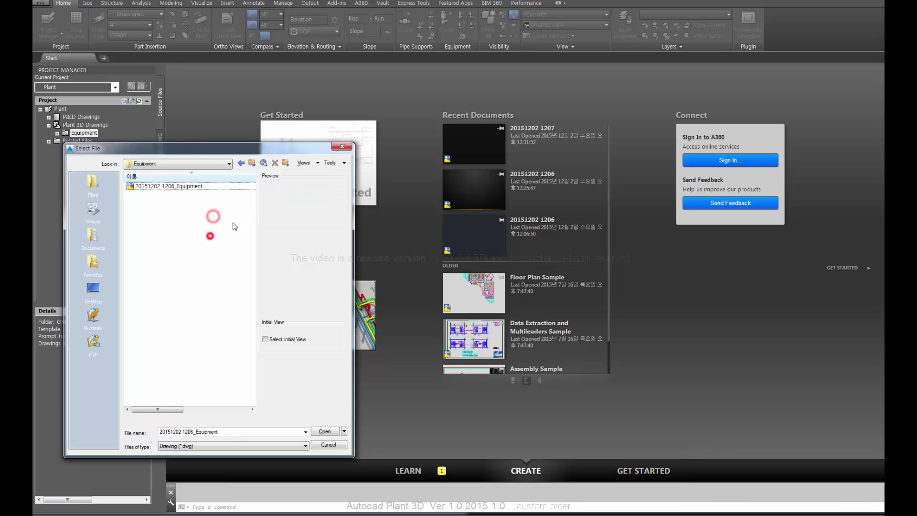
pyautogui.click(252, 164)
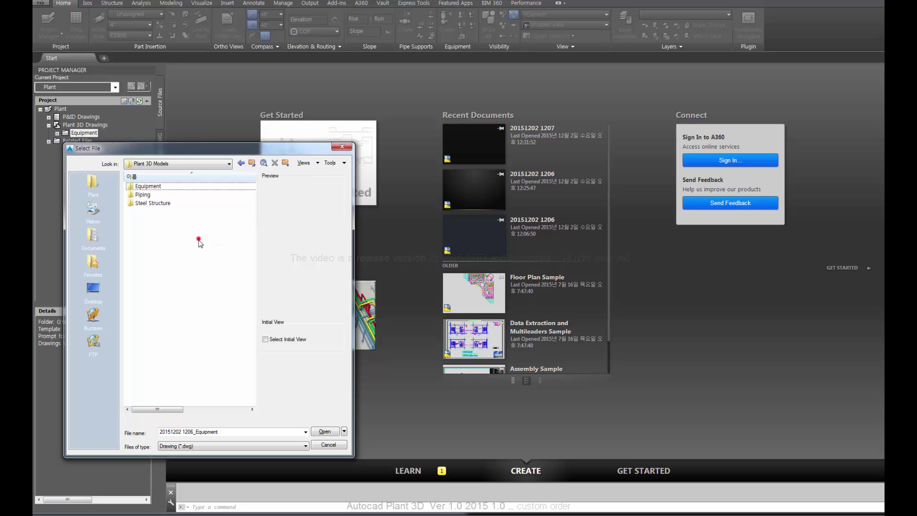
pyautogui.doubleClick(143, 194)
pyautogui.click(184, 187)
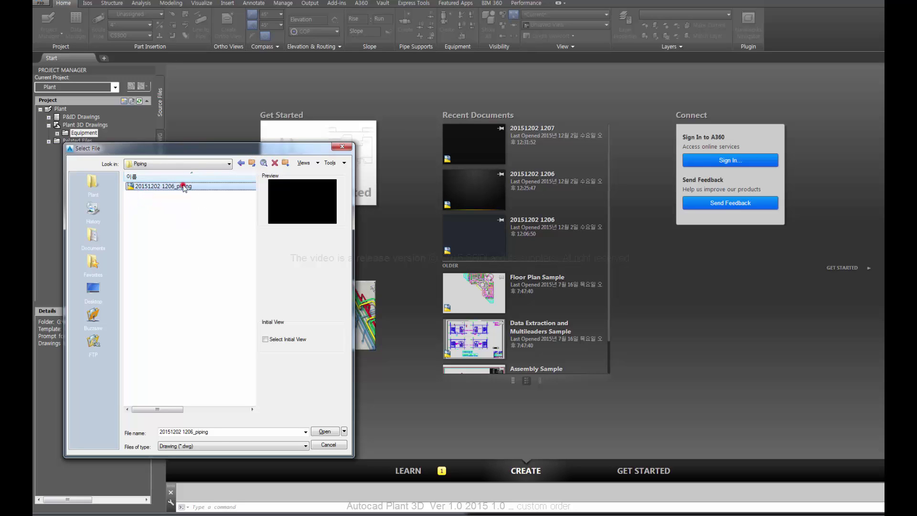
pyautogui.click(219, 211)
pyautogui.press('BackSpace')
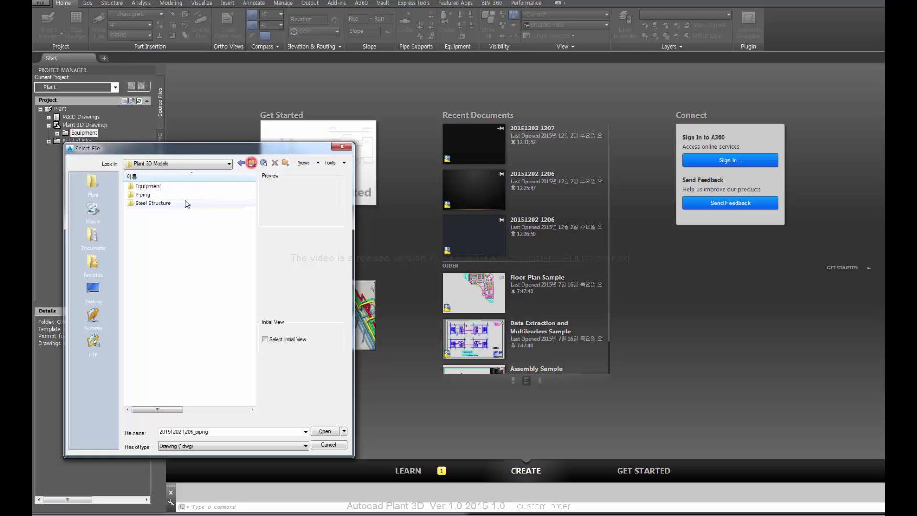
pyautogui.doubleClick(165, 202)
pyautogui.click(166, 223)
pyautogui.hotkey('ctrl', 'v')
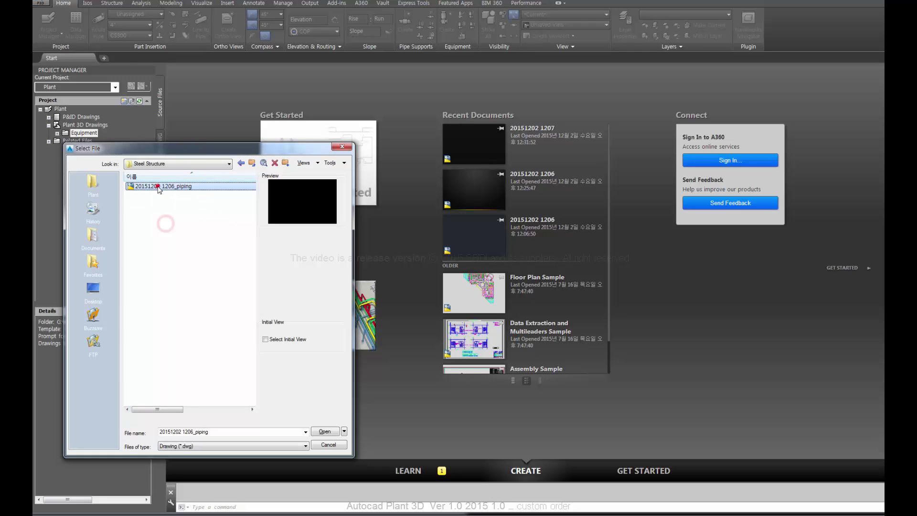
pyautogui.click(147, 187)
pyautogui.moveTo(178, 190); pyautogui.dragTo(236, 194)
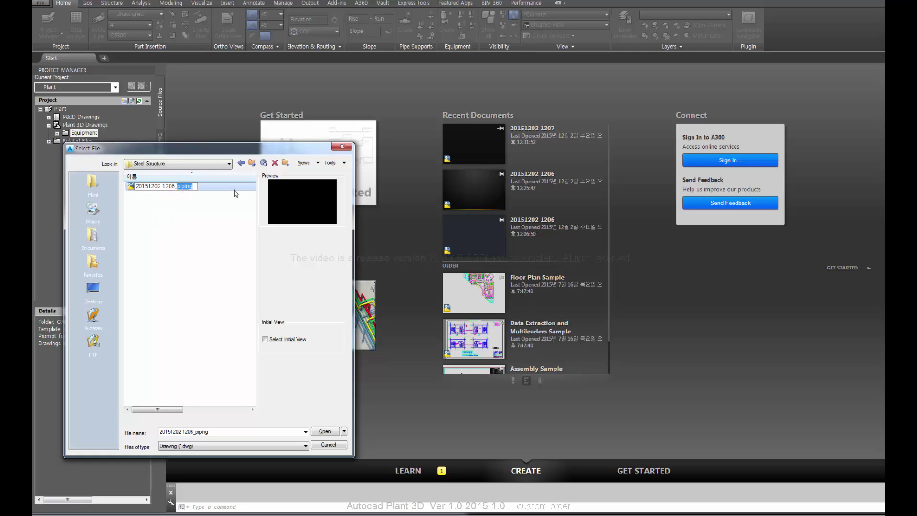
pyautogui.write('Structures')
pyautogui.press('Return')
pyautogui.click(222, 237)
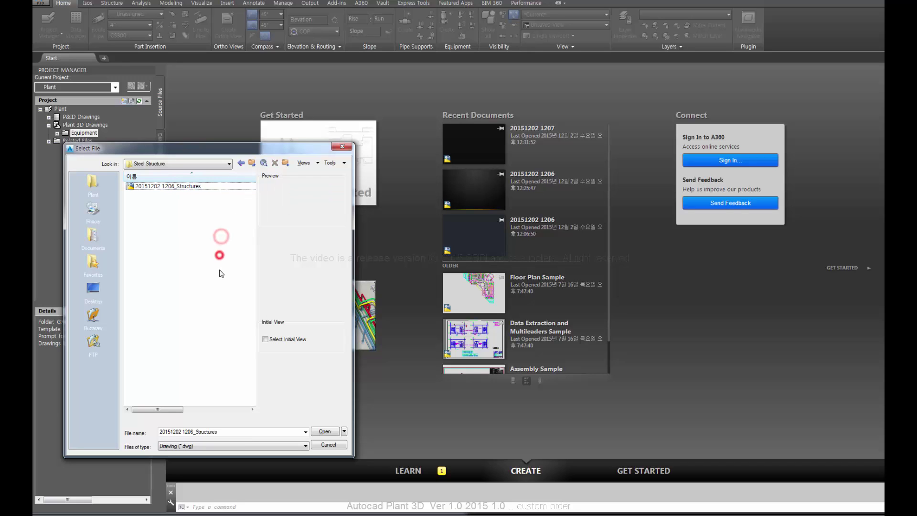
# Go back up to Plant 3D Models and close the file browser
pyautogui.click(252, 163)
pyautogui.click(188, 265)
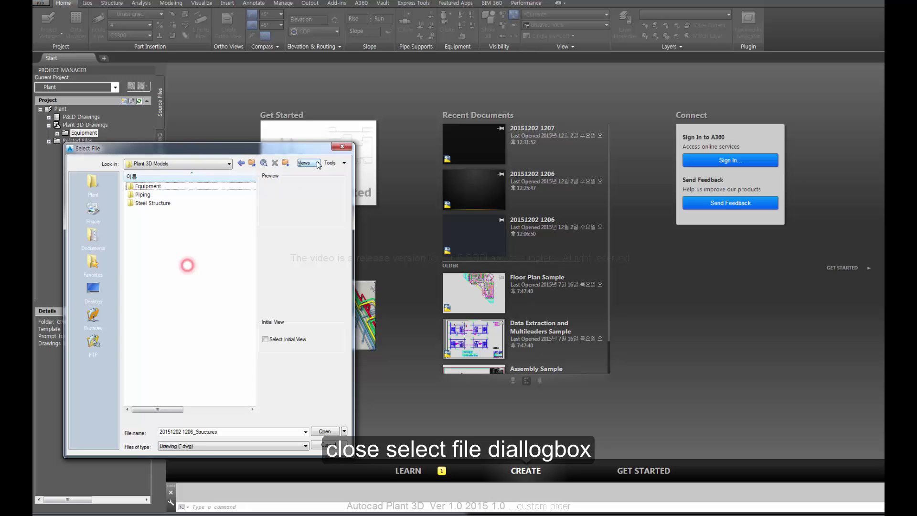
pyautogui.click(342, 146)
pyautogui.click(95, 214)
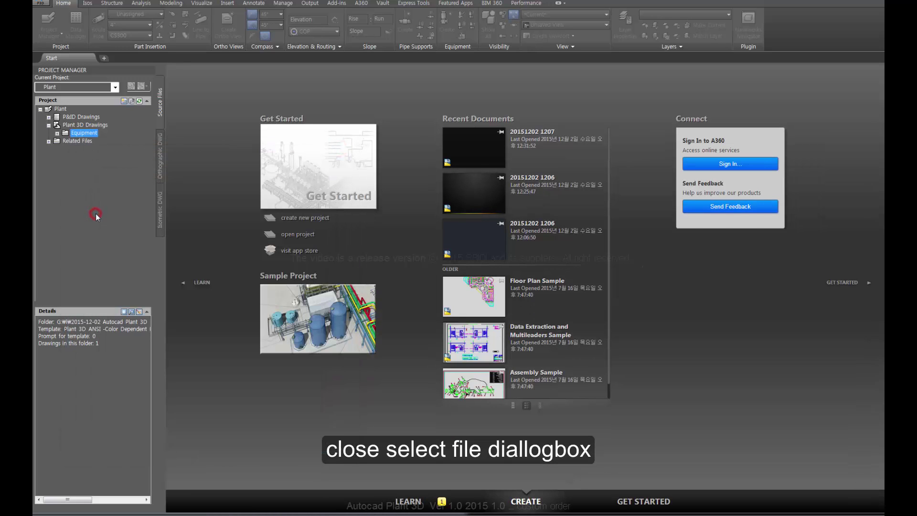
# Start a new Plant 3D Drawings folder stored in Plant 3D Models, then cancel it
pyautogui.click(91, 126)
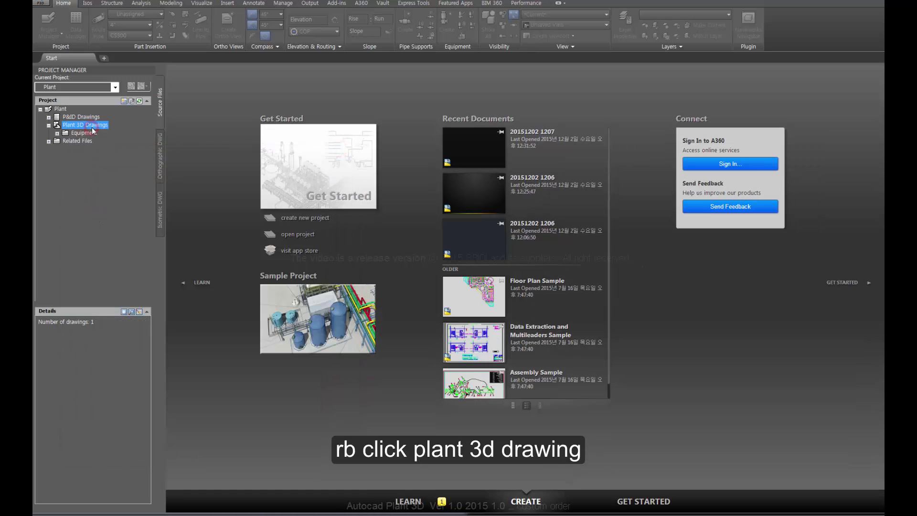
pyautogui.rightClick(93, 130)
pyautogui.click(119, 143)
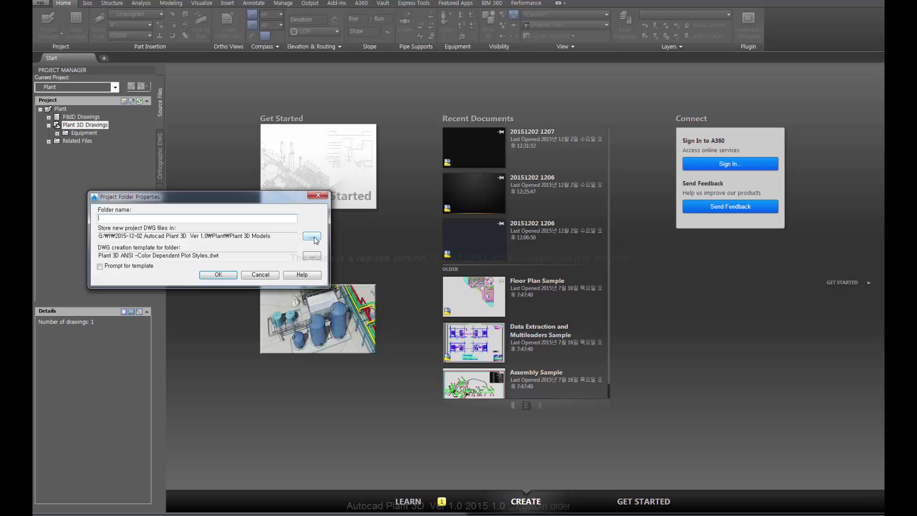
pyautogui.click(312, 236)
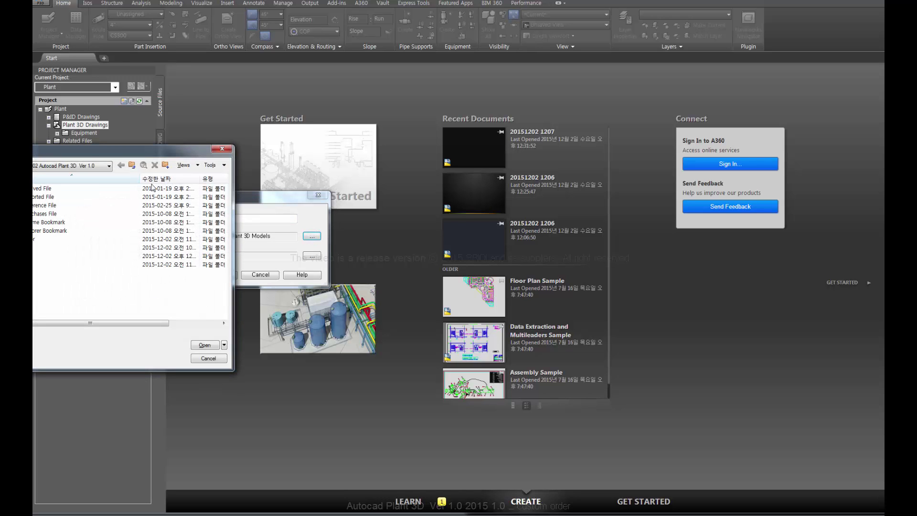
pyautogui.doubleClick(43, 239)
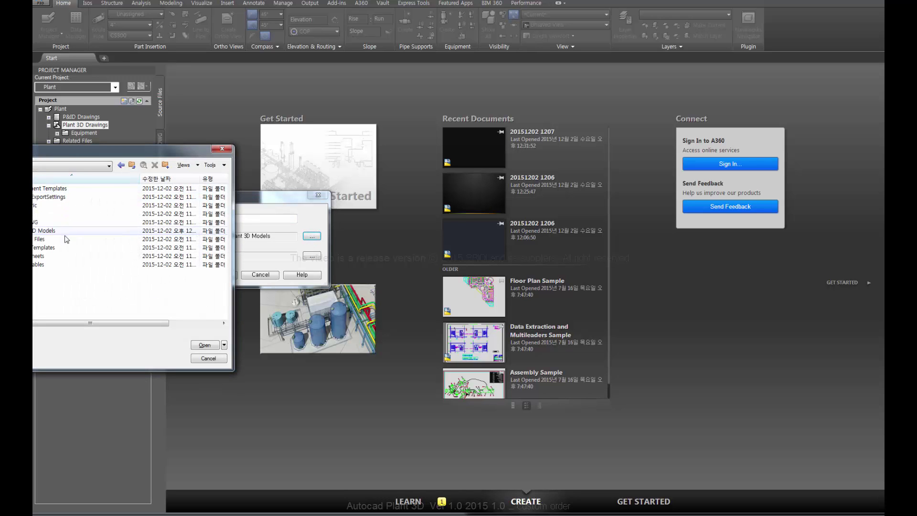
pyautogui.doubleClick(46, 231)
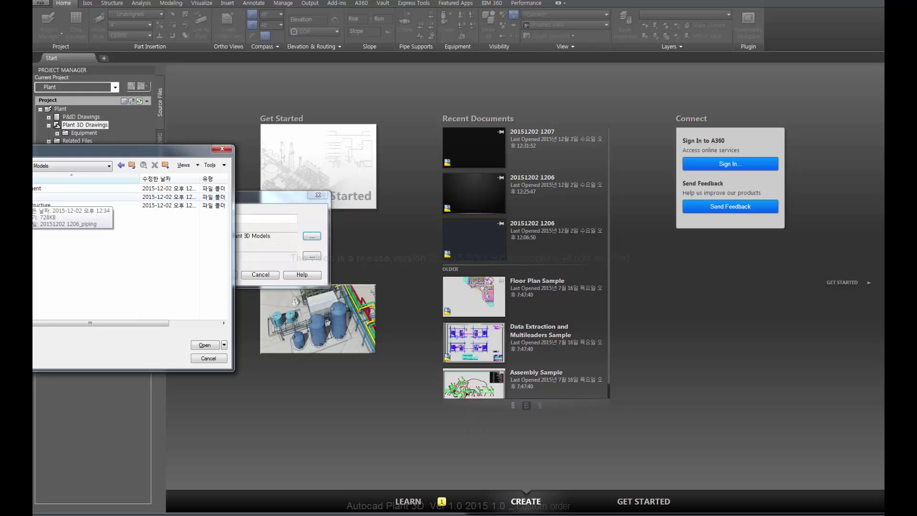
pyautogui.click(205, 345)
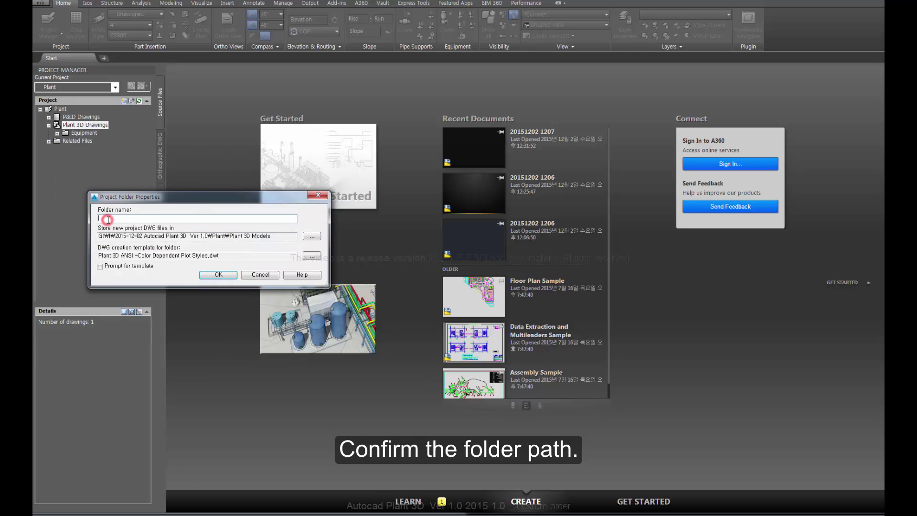
pyautogui.click(258, 275)
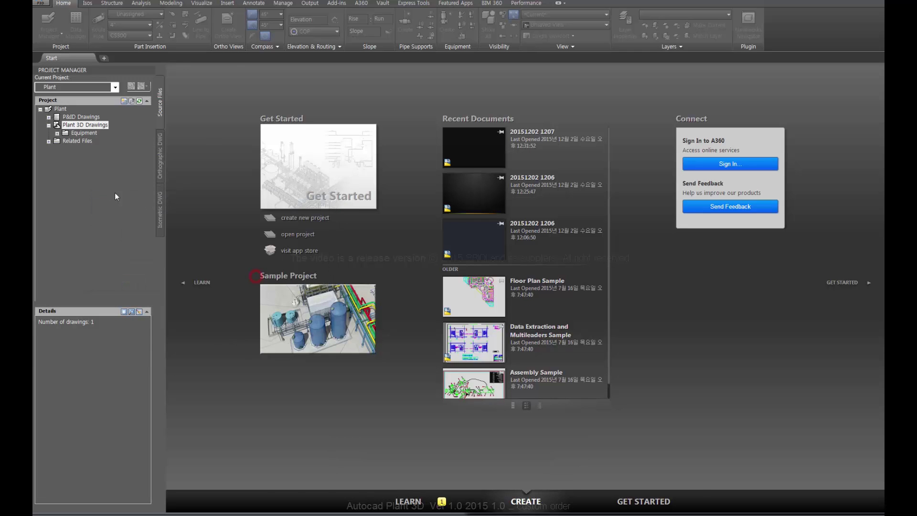
# Add the Piping folder under Plant 3D Drawings through the copy-drawing browser
pyautogui.rightClick(89, 125)
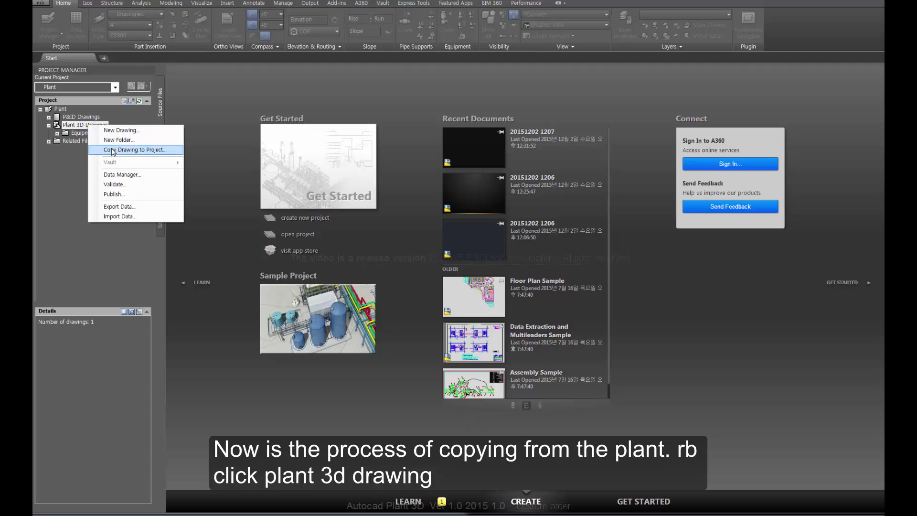
pyautogui.click(125, 149)
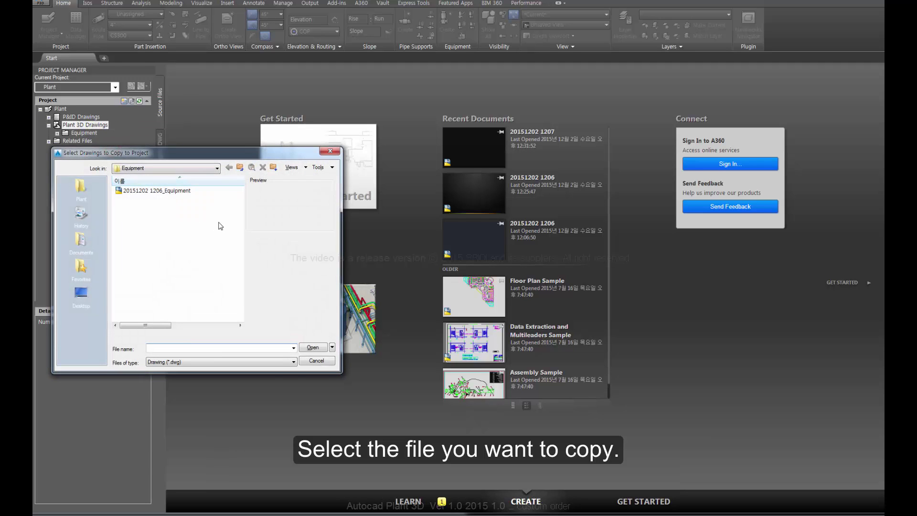
pyautogui.click(240, 165)
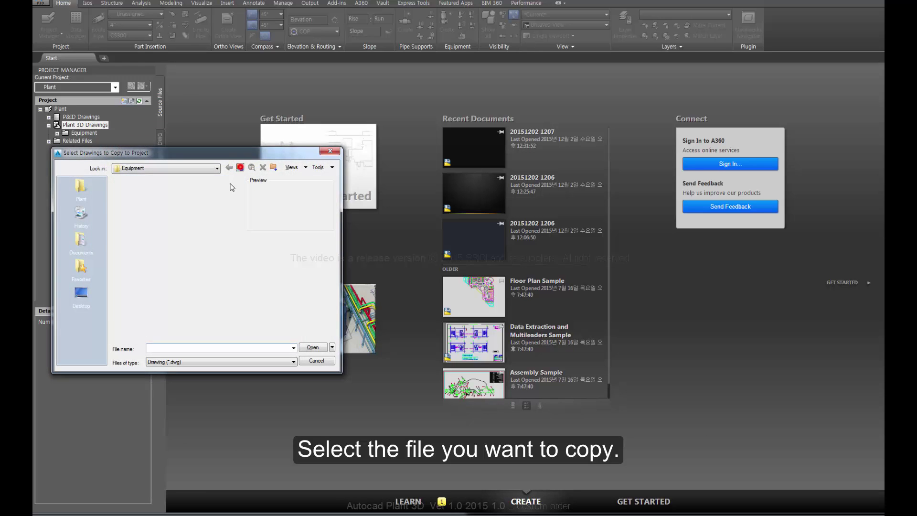
pyautogui.click(131, 201)
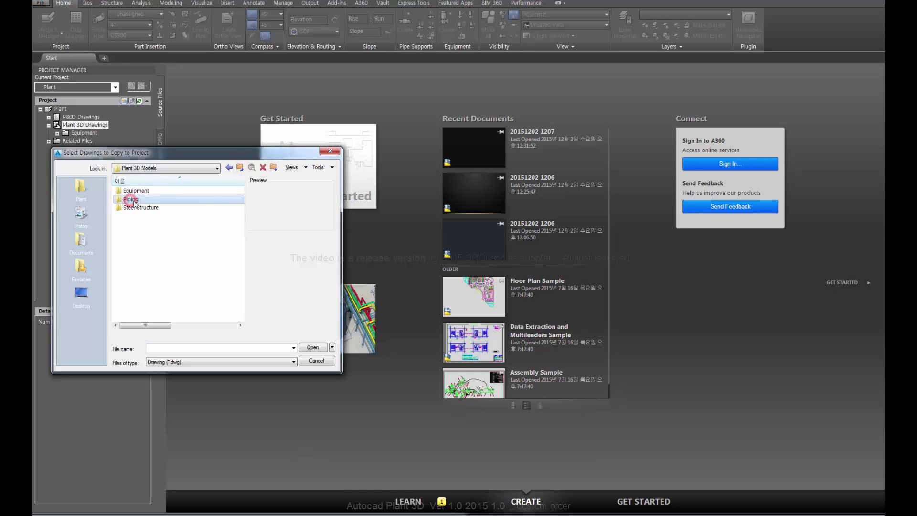
pyautogui.click(181, 251)
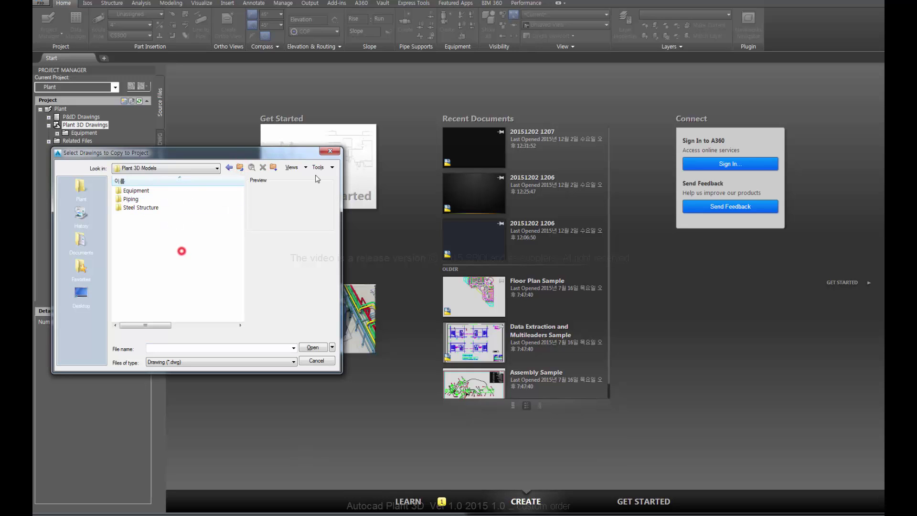
pyautogui.click(330, 152)
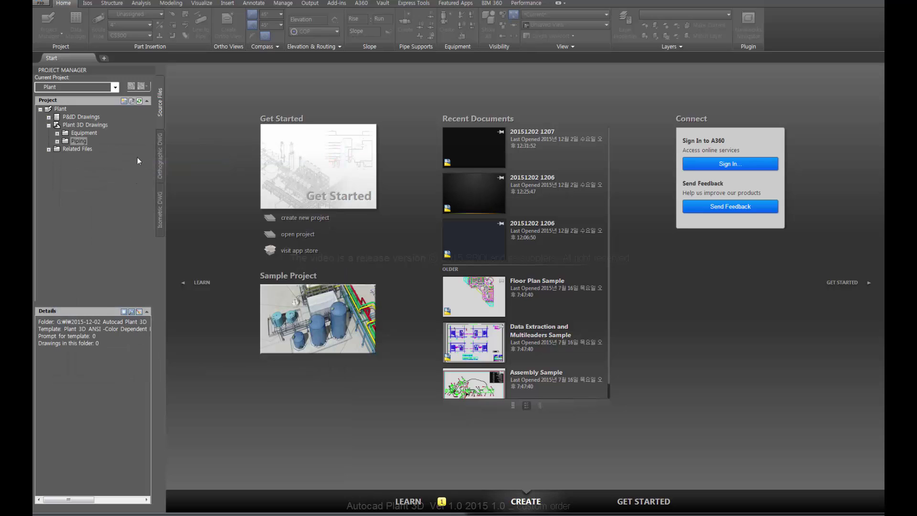
pyautogui.click(124, 211)
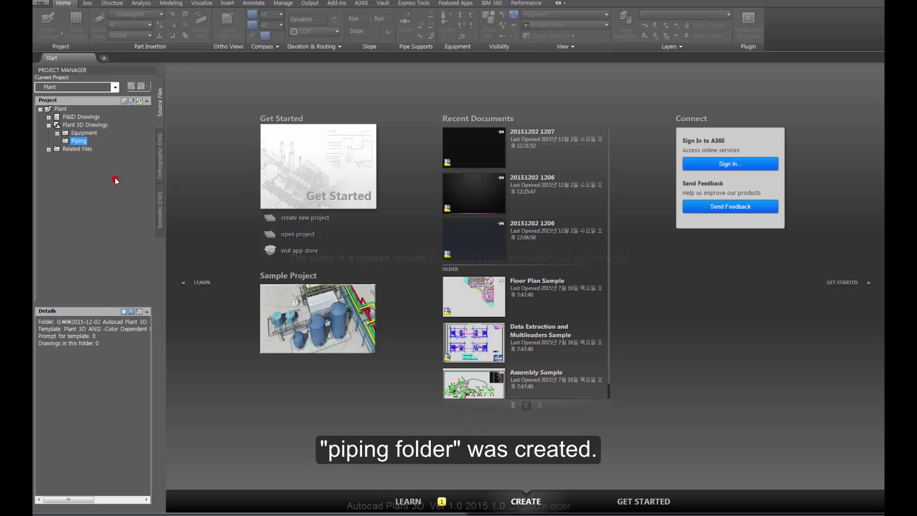
# Create a Steel Structure folder reusing the existing Steel Structure models folder, then refresh the tree
pyautogui.rightClick(85, 125)
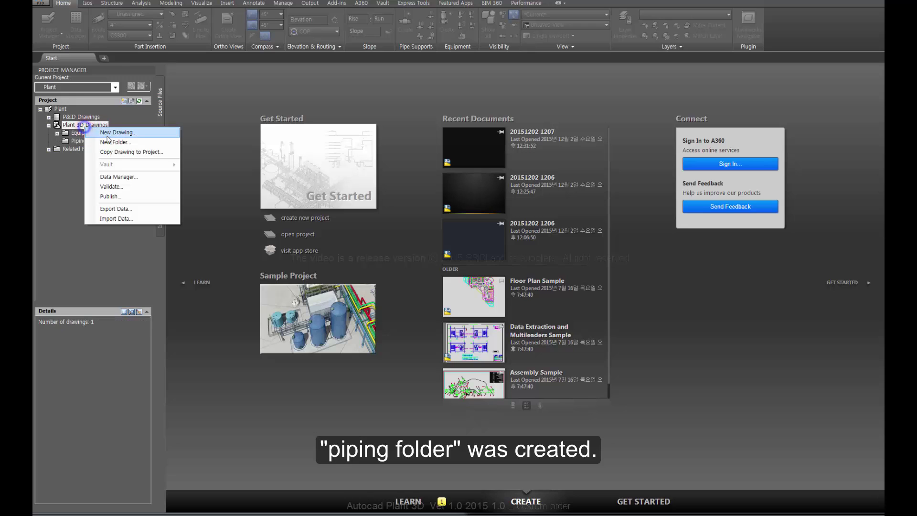
pyautogui.click(111, 142)
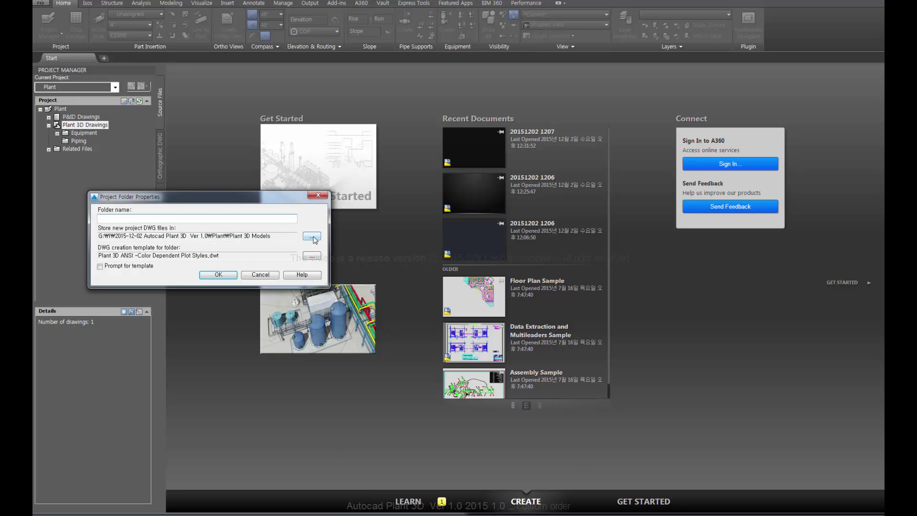
pyautogui.click(312, 237)
pyautogui.click(36, 206)
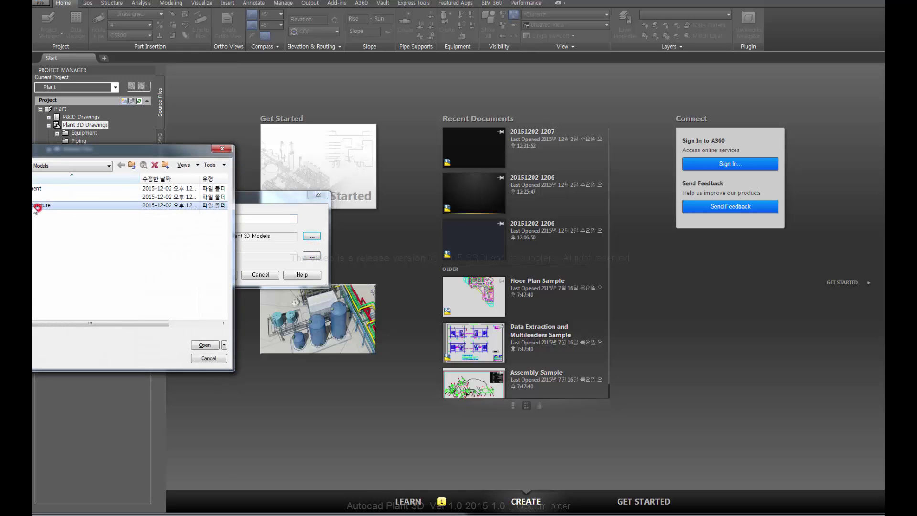
pyautogui.click(50, 231)
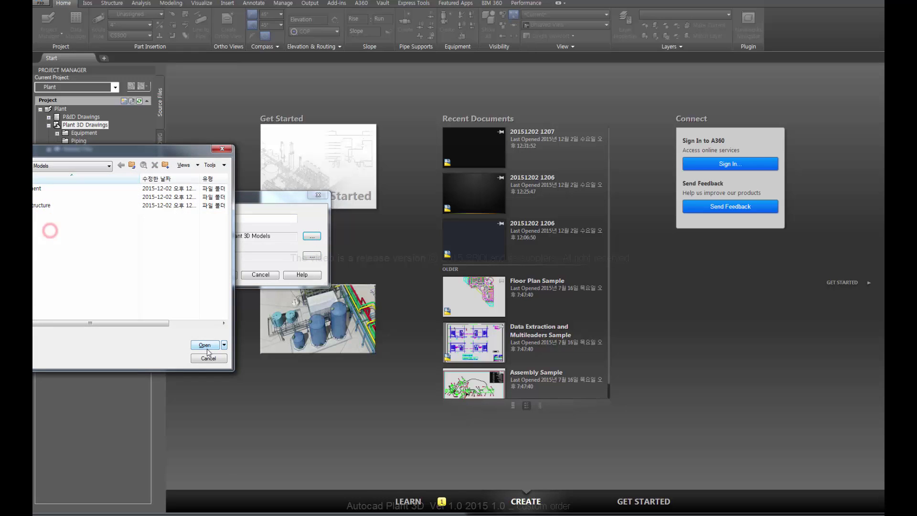
pyautogui.click(204, 345)
pyautogui.click(156, 220)
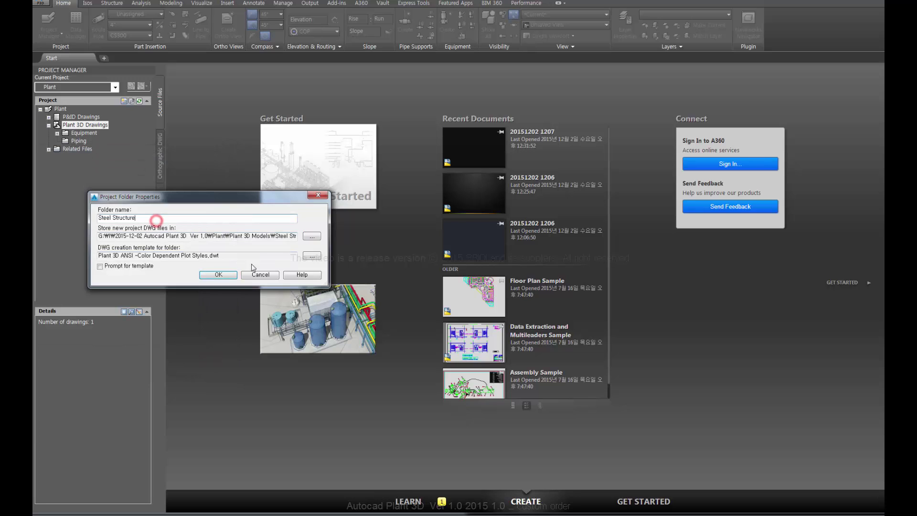
pyautogui.click(218, 275)
pyautogui.click(37, 236)
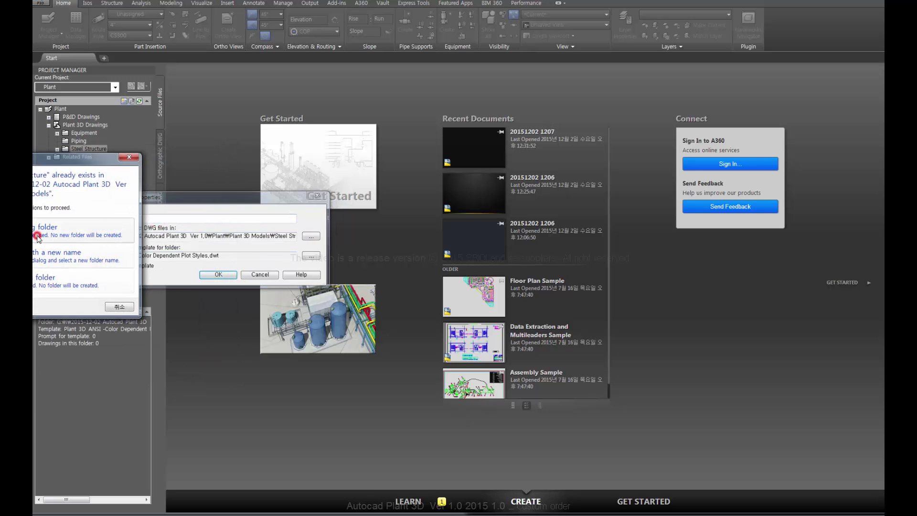
pyautogui.click(105, 216)
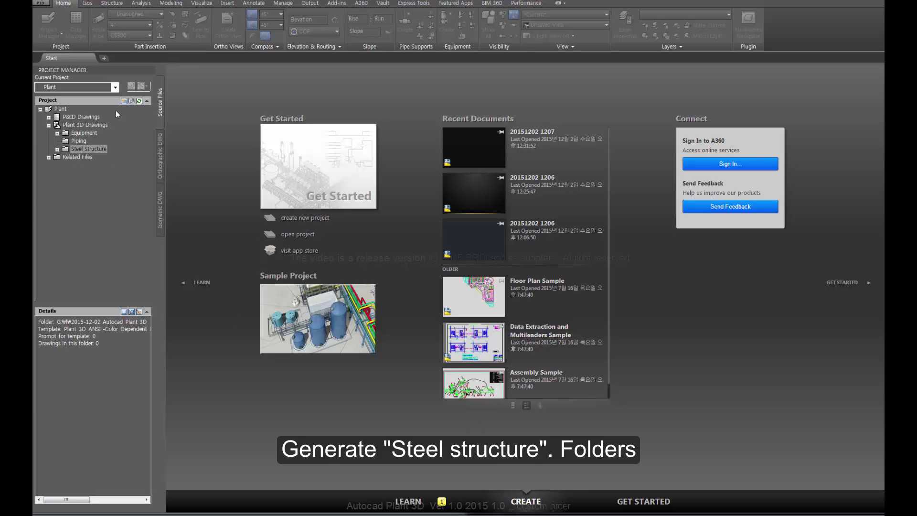
pyautogui.click(139, 100)
pyautogui.click(101, 211)
pyautogui.click(57, 133)
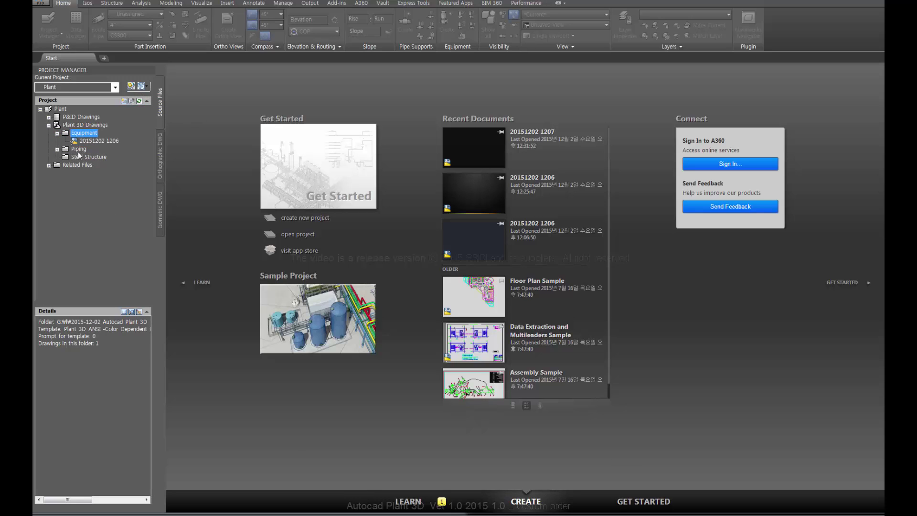
pyautogui.click(82, 141)
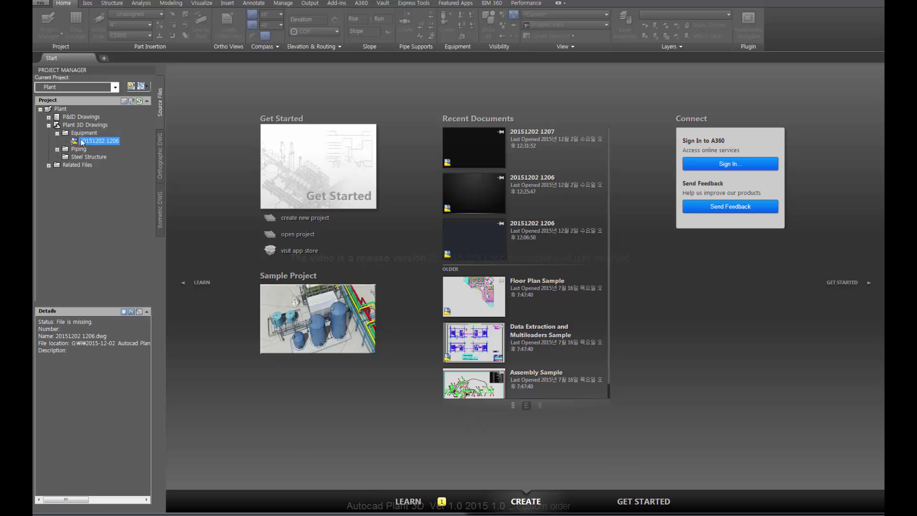
pyautogui.rightClick(79, 140)
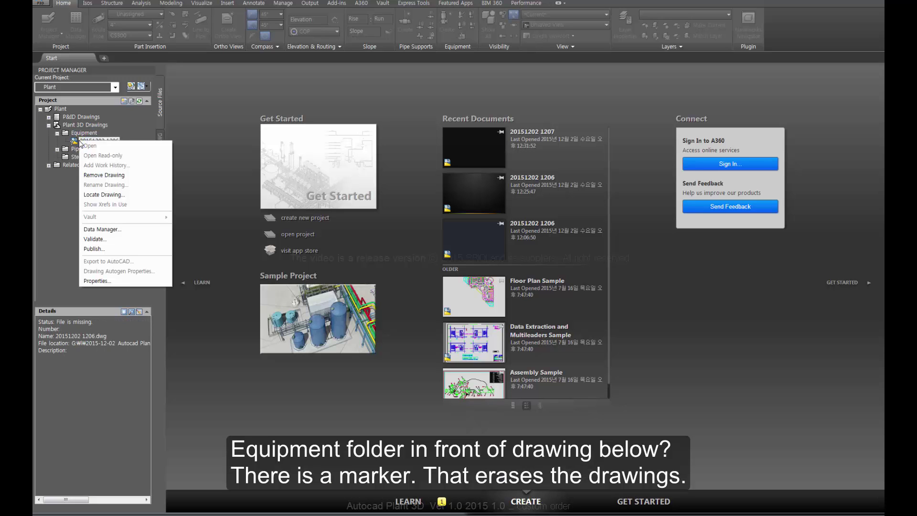
pyautogui.click(109, 176)
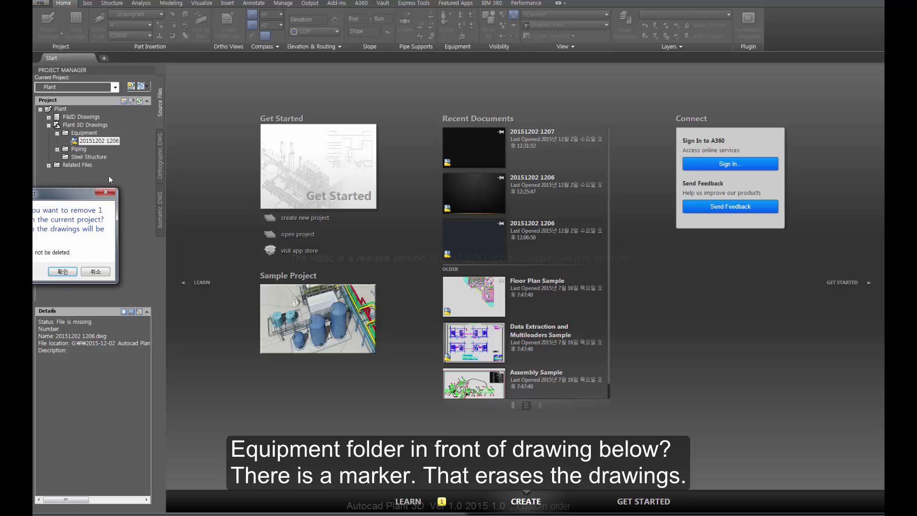
pyautogui.click(67, 271)
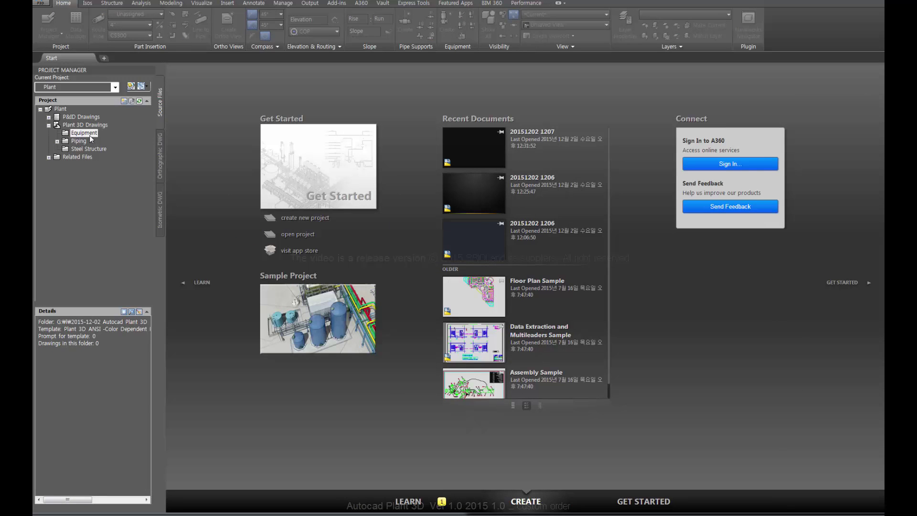
pyautogui.rightClick(91, 133)
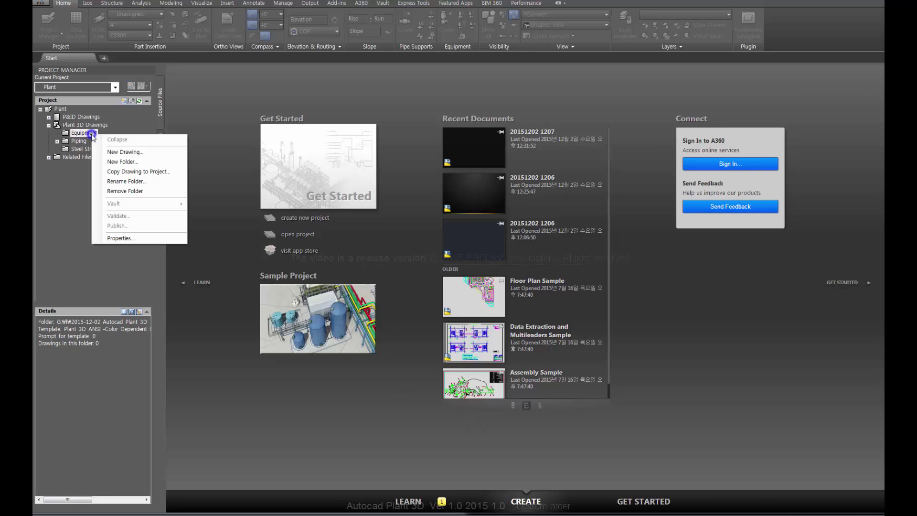
pyautogui.click(127, 175)
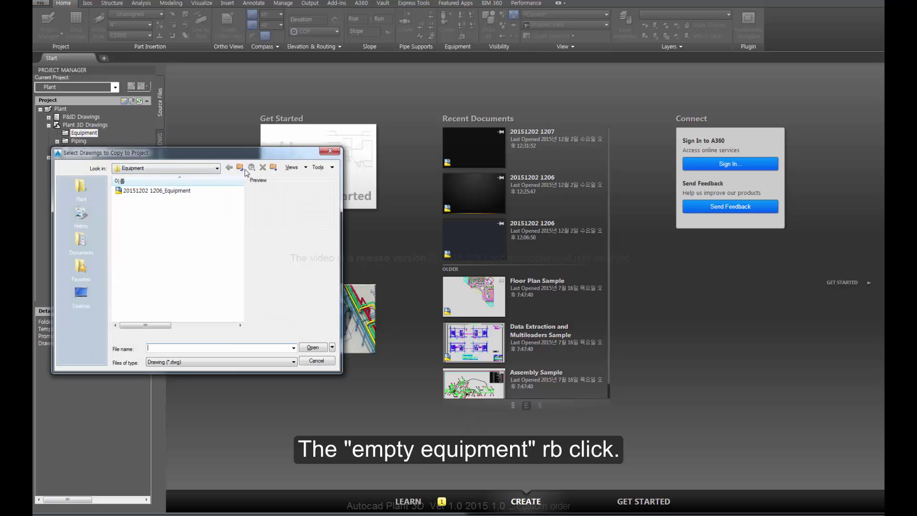
pyautogui.click(239, 167)
pyautogui.doubleClick(136, 190)
pyautogui.click(128, 190)
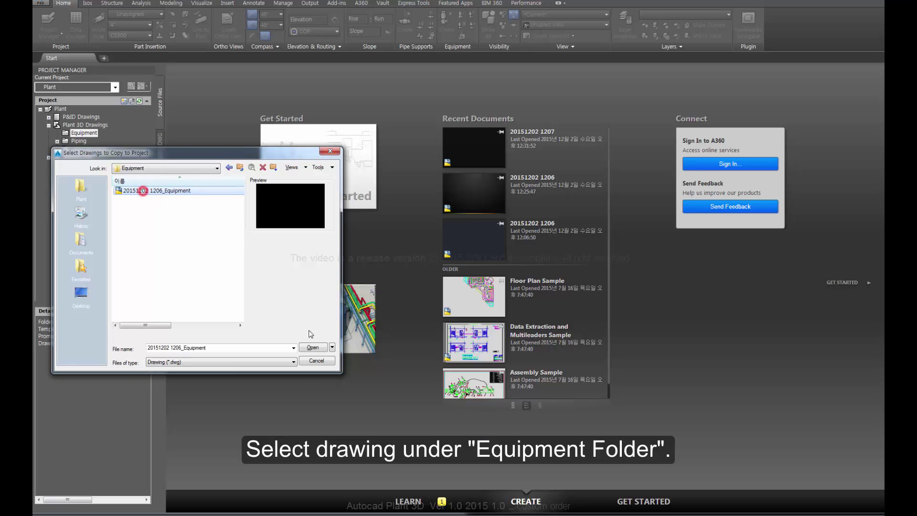
pyautogui.click(313, 348)
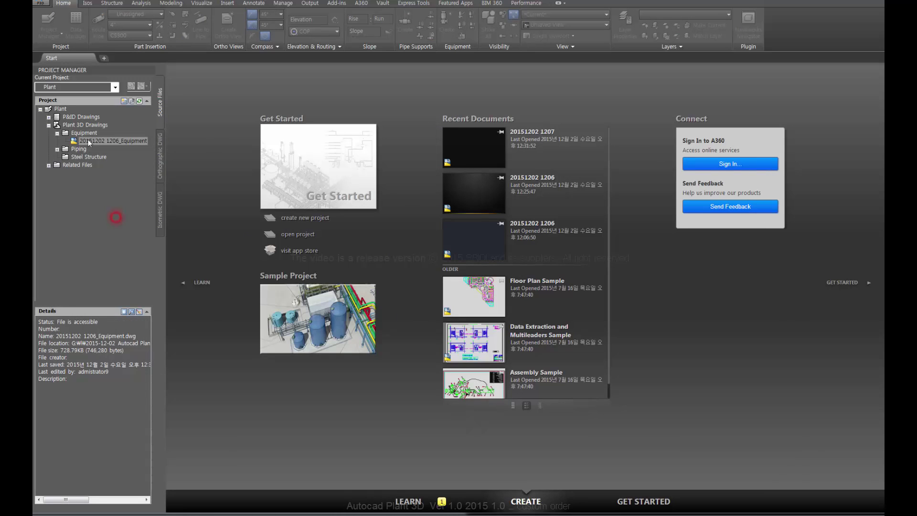
pyautogui.click(58, 149)
pyautogui.rightClick(78, 150)
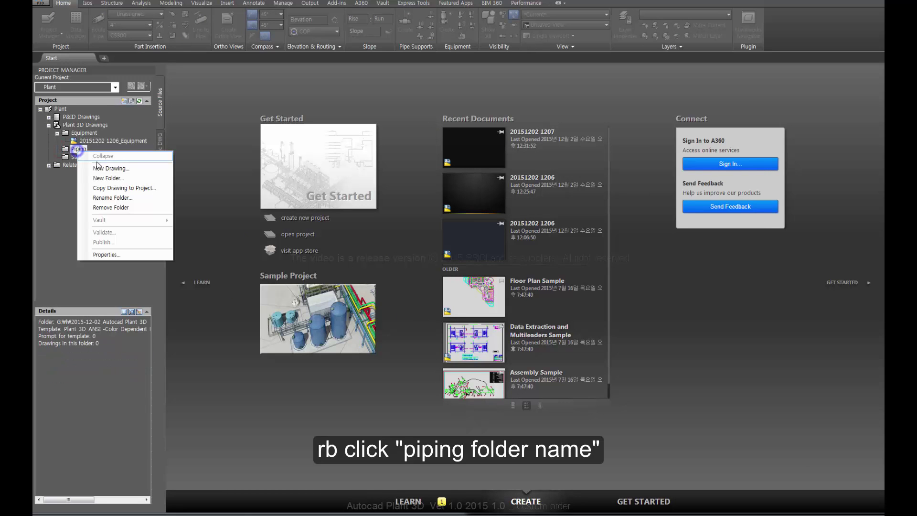
pyautogui.click(105, 186)
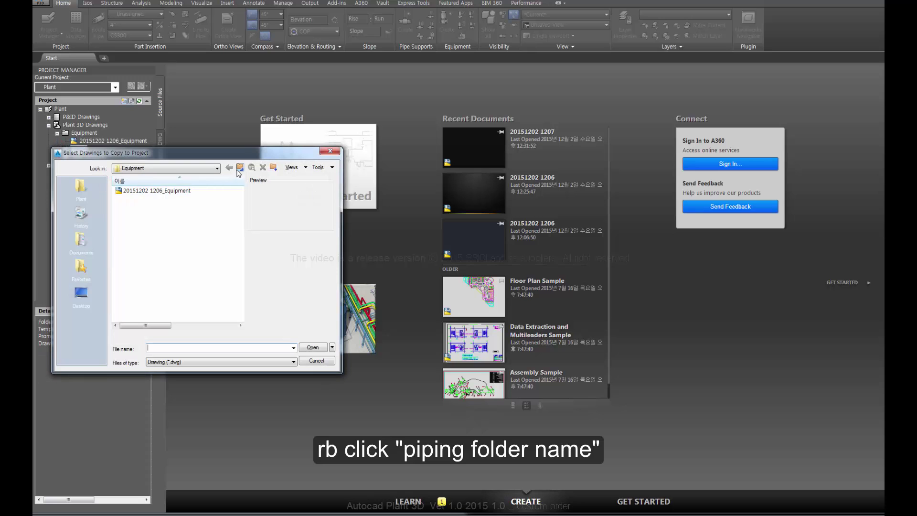
pyautogui.click(239, 168)
pyautogui.doubleClick(130, 199)
pyautogui.click(137, 191)
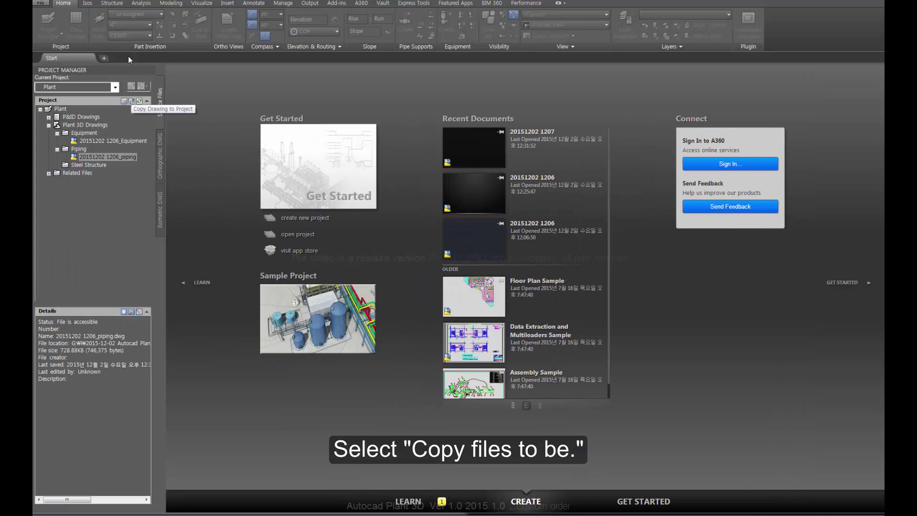
pyautogui.click(79, 165)
pyautogui.rightClick(79, 165)
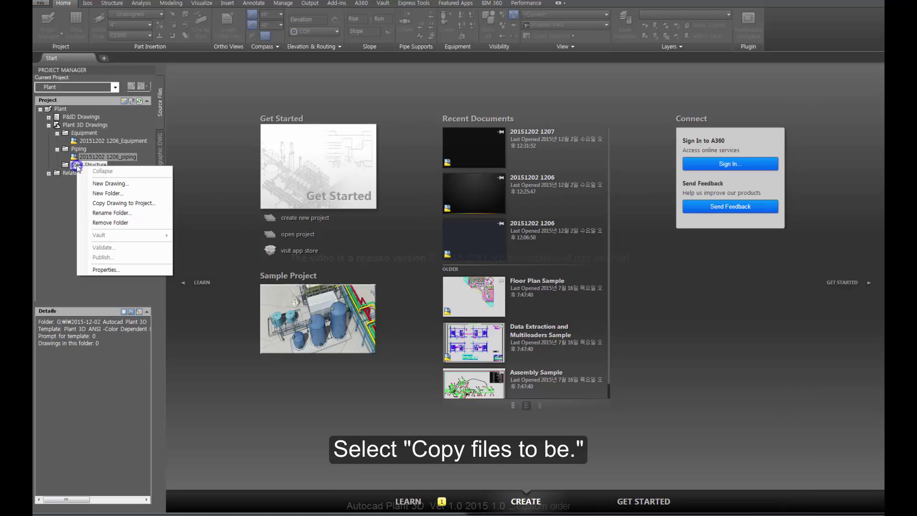
pyautogui.click(112, 204)
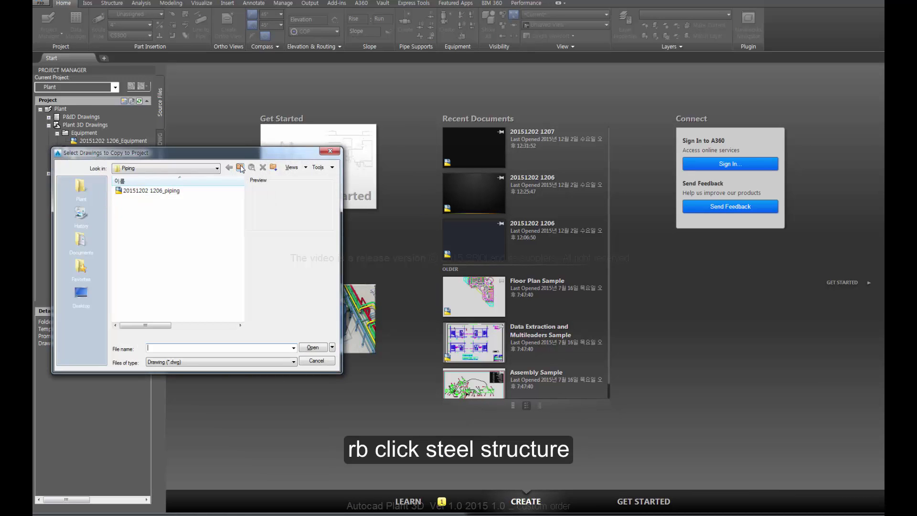
pyautogui.click(240, 167)
pyautogui.doubleClick(143, 206)
pyautogui.click(154, 190)
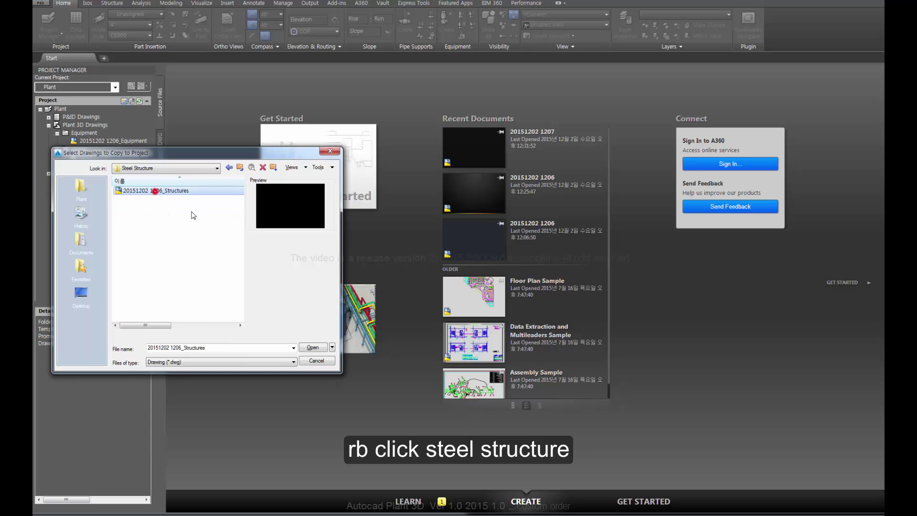
pyautogui.click(313, 347)
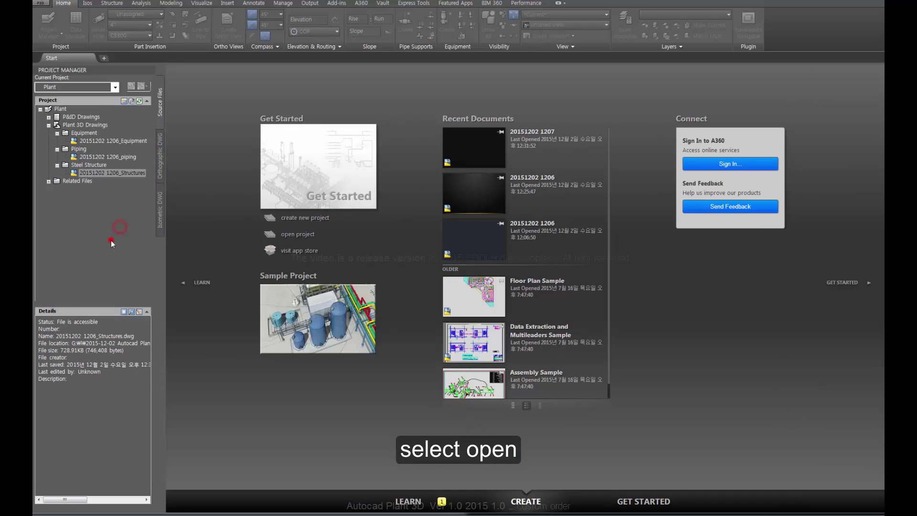
pyautogui.click(112, 240)
pyautogui.click(113, 239)
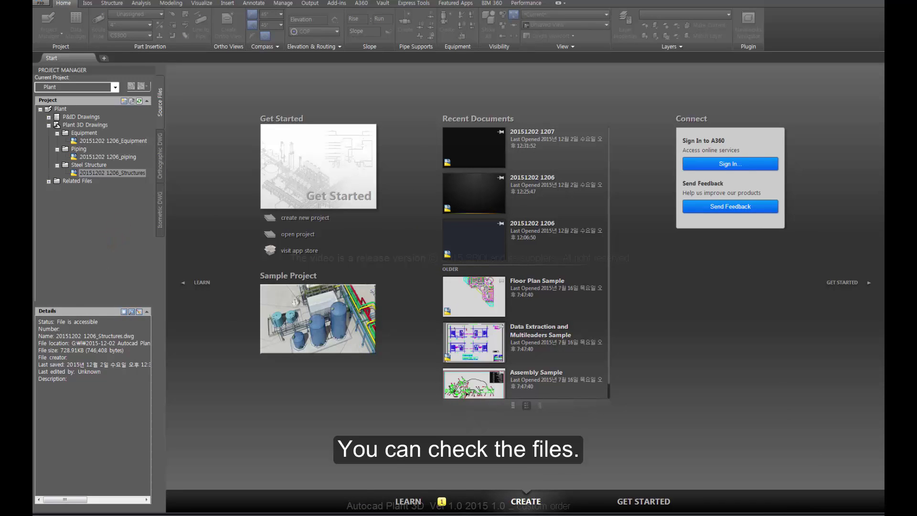
pyautogui.click(112, 141)
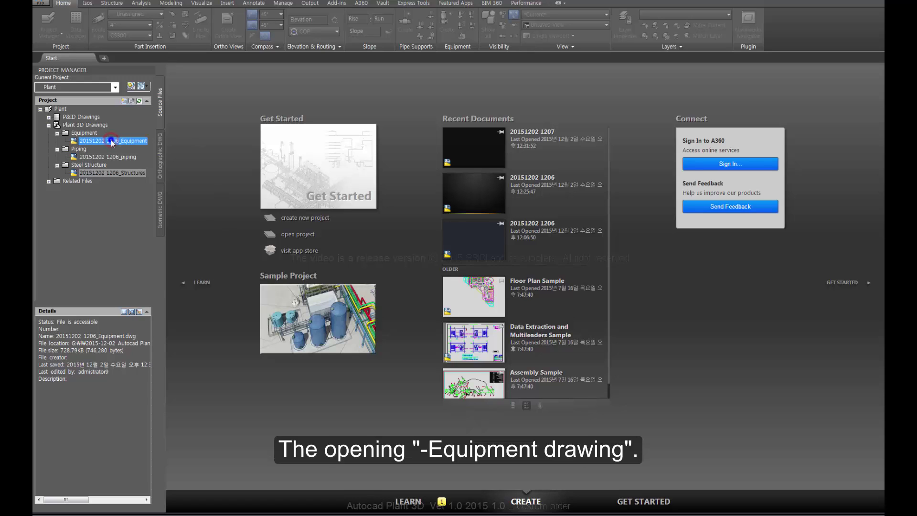
pyautogui.rightClick(112, 142)
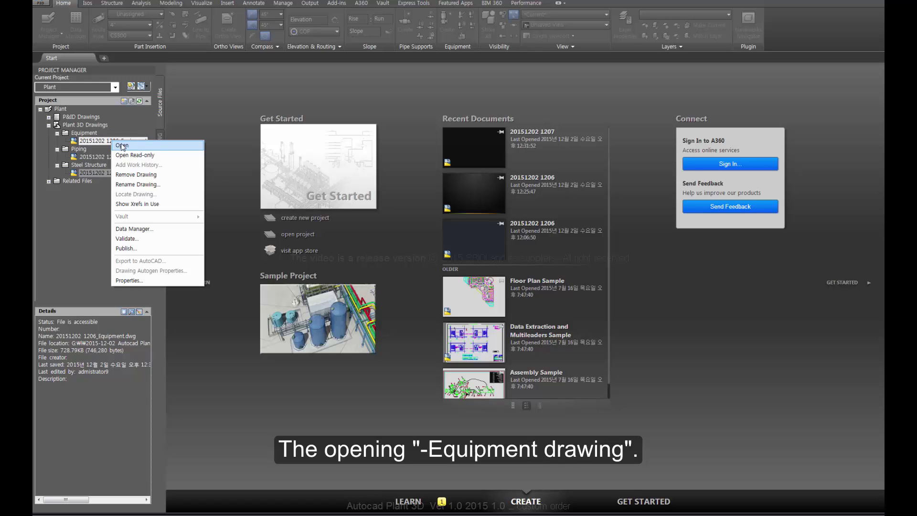
pyautogui.click(122, 145)
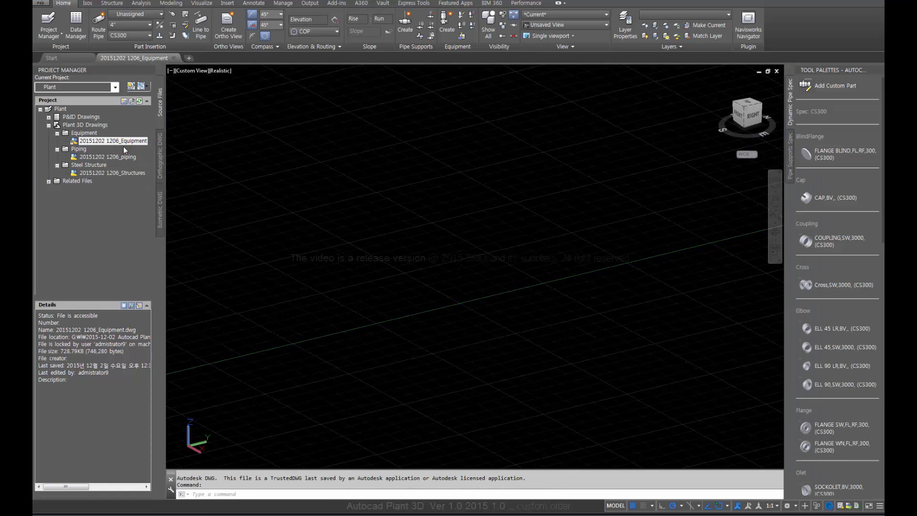
pyautogui.click(91, 158)
pyautogui.rightClick(92, 158)
pyautogui.click(100, 162)
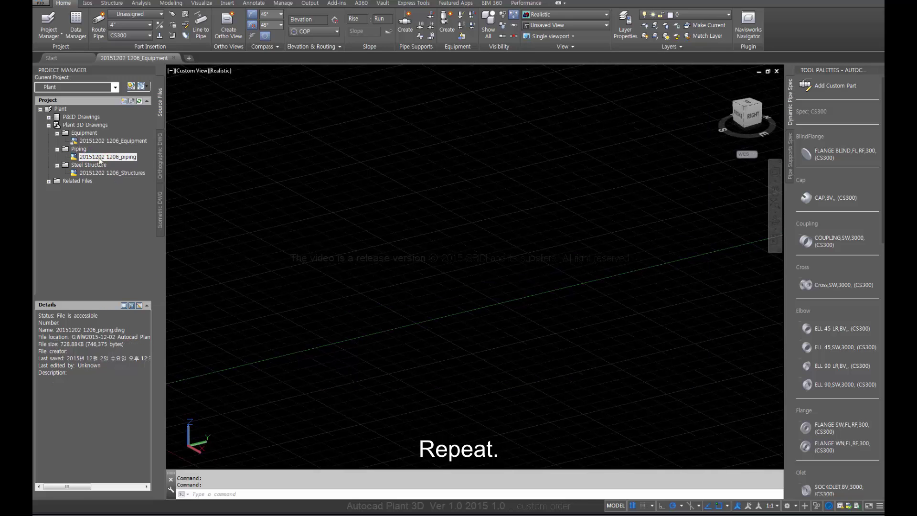
pyautogui.click(102, 172)
pyautogui.rightClick(99, 173)
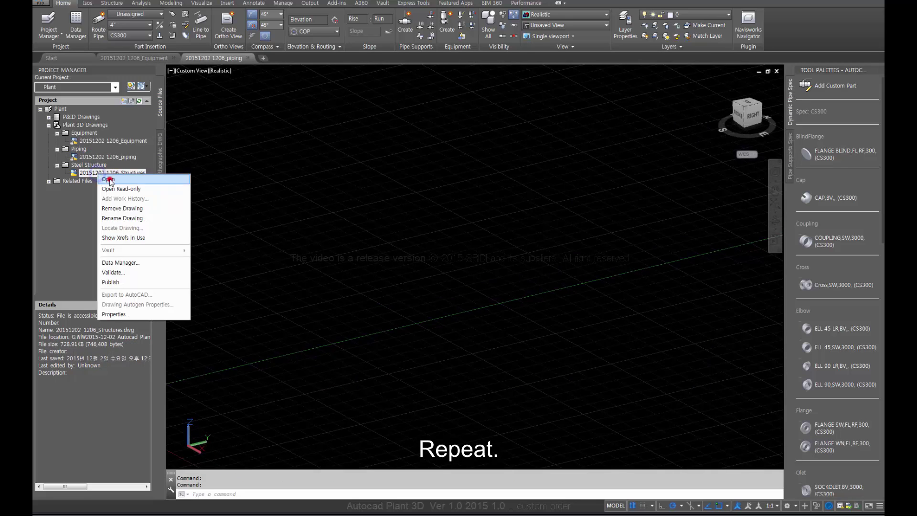
pyautogui.click(109, 179)
pyautogui.click(88, 141)
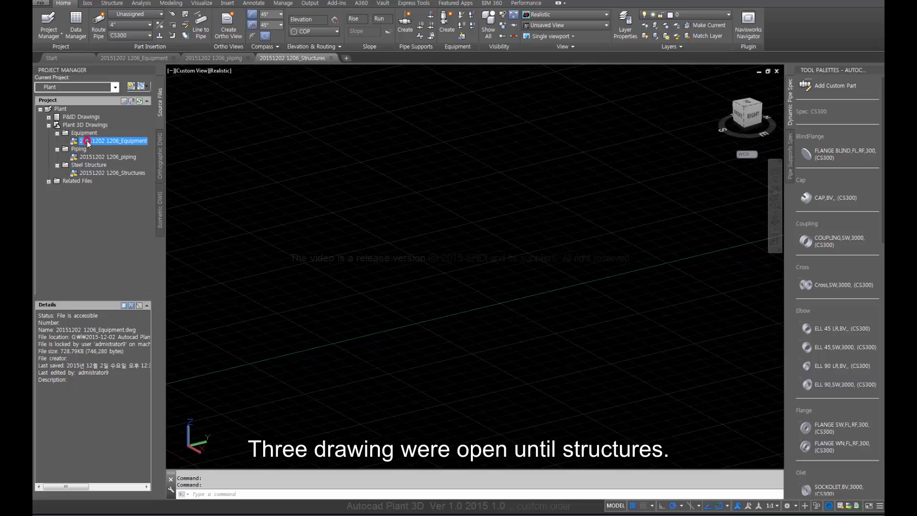
# Return to the Equipment drawing and float the navigation bar along the viewport top
pyautogui.rightClick(88, 142)
pyautogui.click(97, 147)
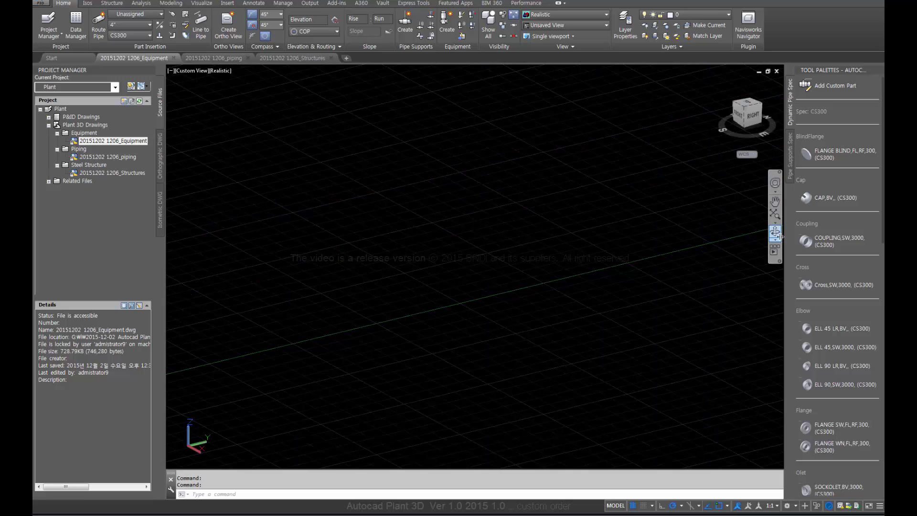
pyautogui.click(779, 261)
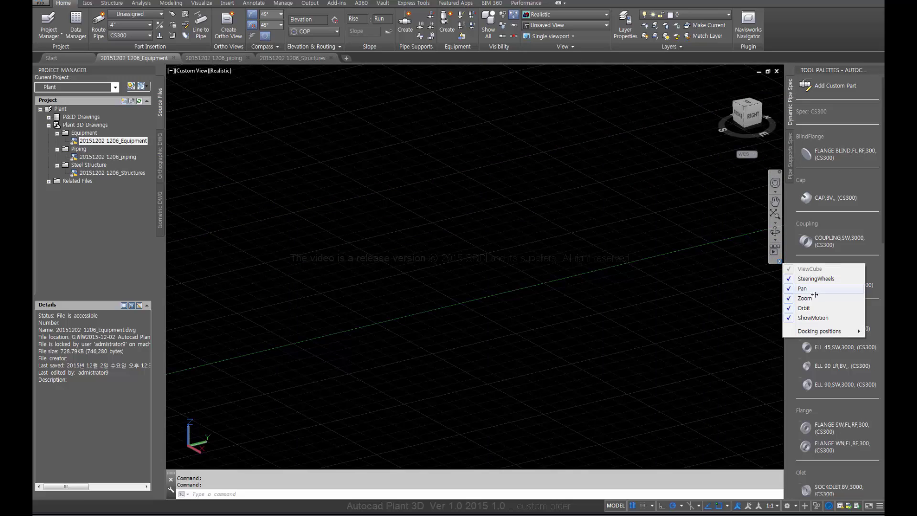
pyautogui.moveTo(820, 333)
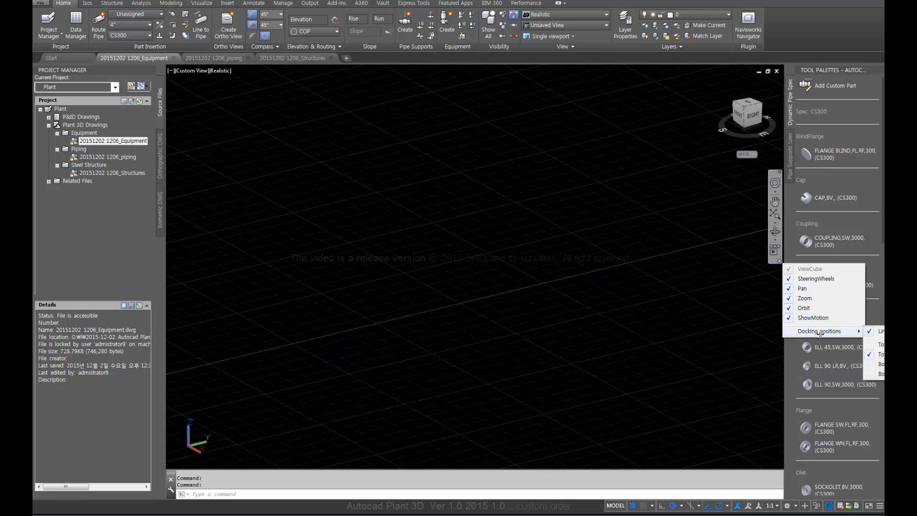
pyautogui.click(882, 331)
pyautogui.moveTo(774, 171); pyautogui.dragTo(487, 72)
# Move the ViewCube to the Top Left position in ViewCube Settings
pyautogui.rightClick(747, 111)
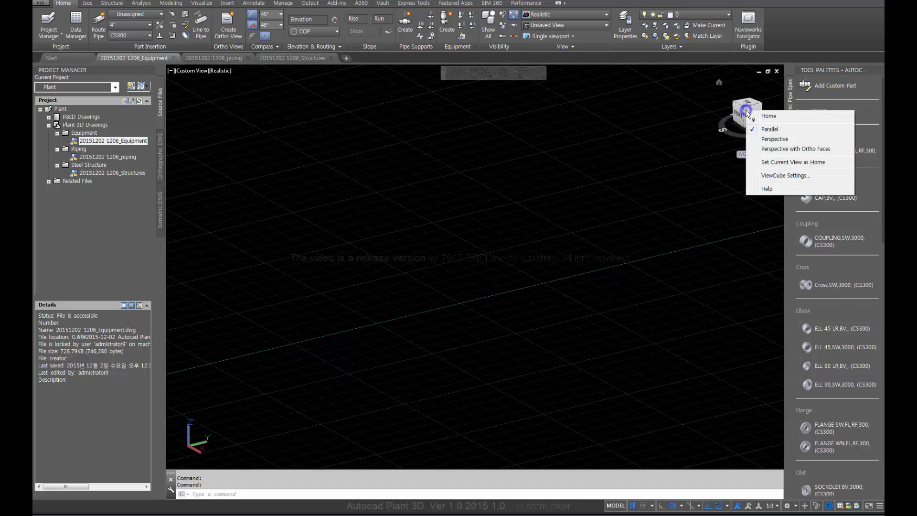
pyautogui.click(766, 177)
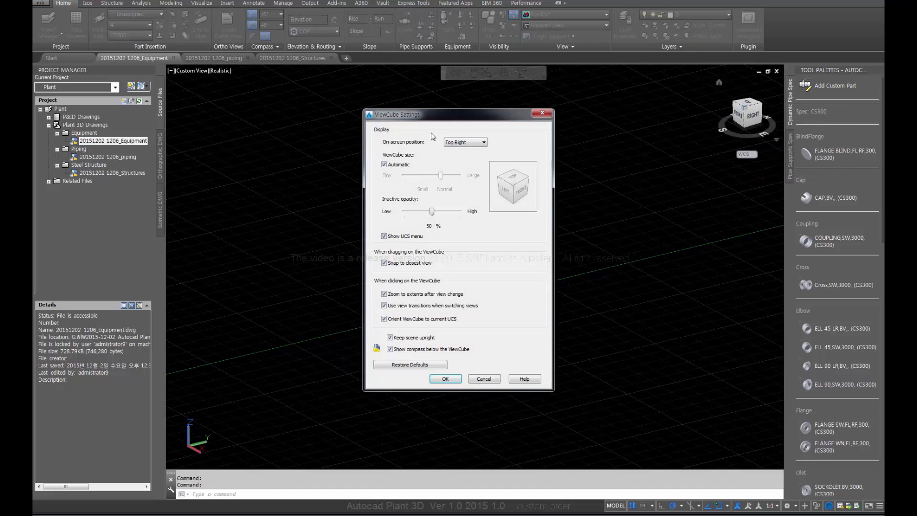
pyautogui.click(453, 143)
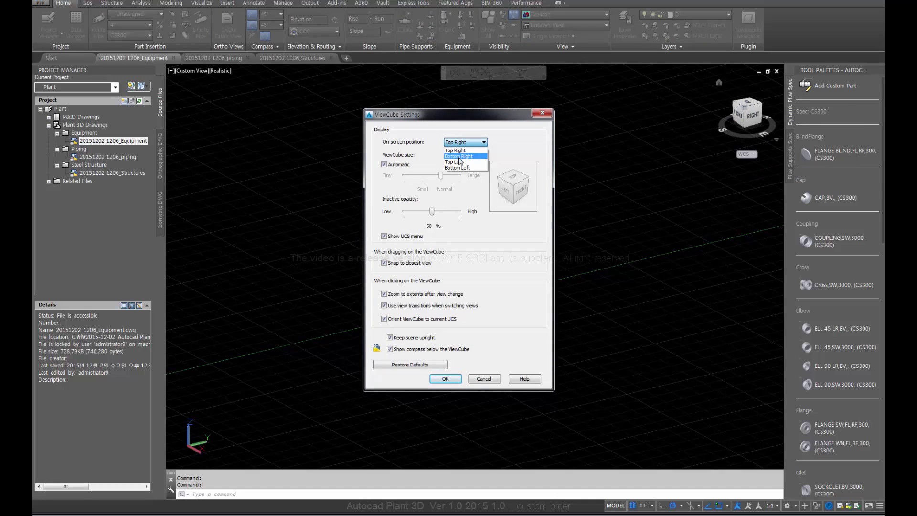
pyautogui.click(457, 162)
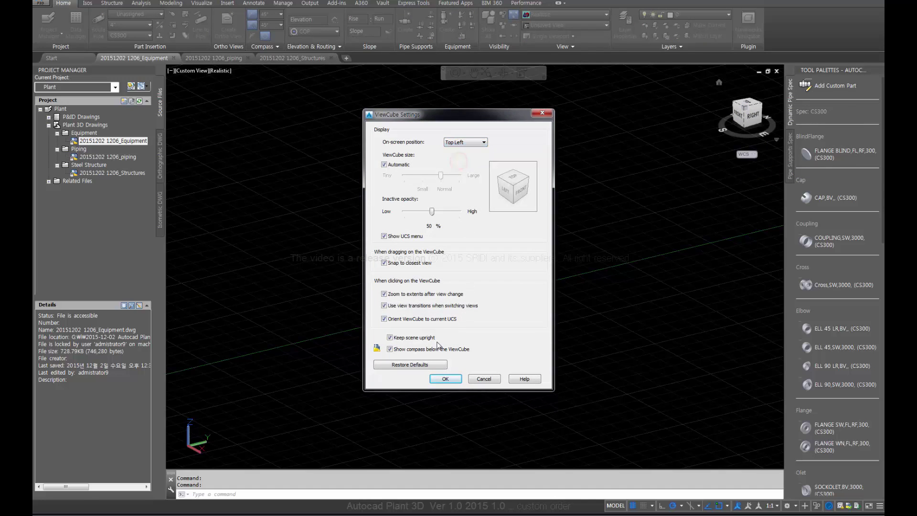
pyautogui.click(444, 378)
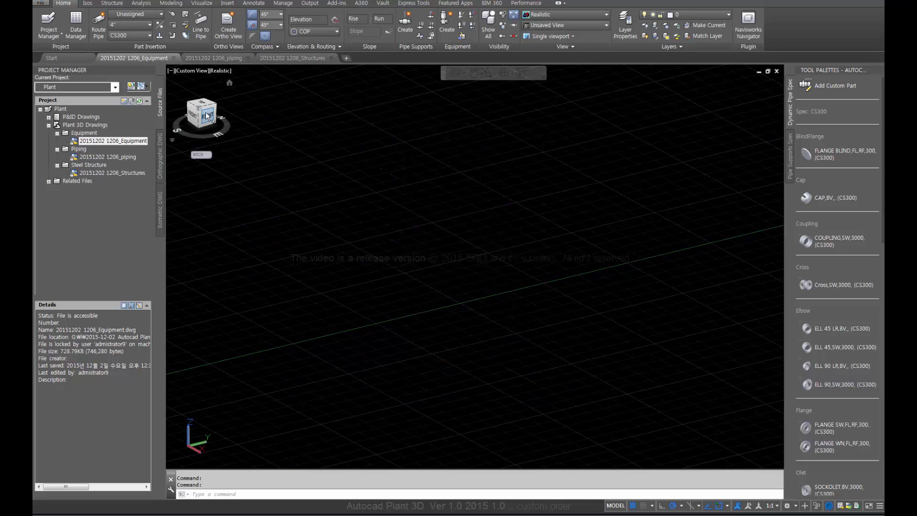
# Set the ViewCube's inactive opacity to 100% in ViewCube Settings
pyautogui.click(544, 77)
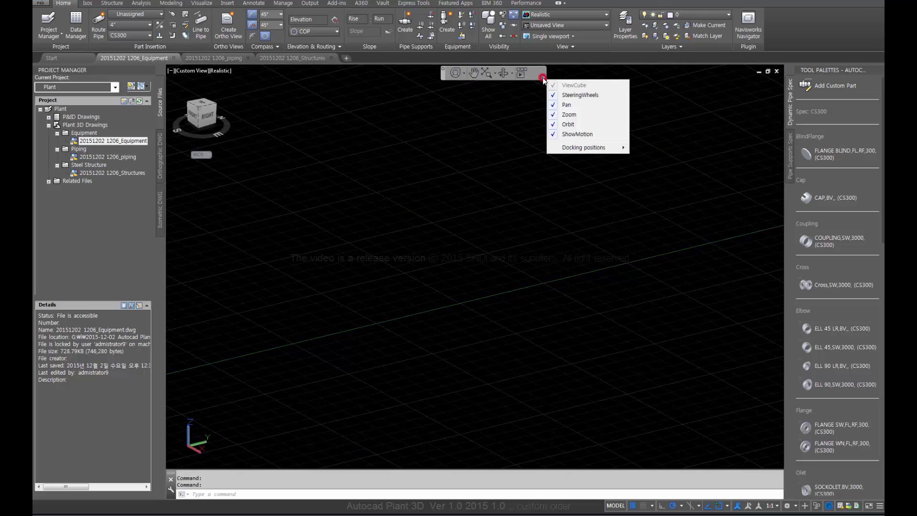
pyautogui.click(370, 194)
pyautogui.click(221, 128)
pyautogui.rightClick(204, 115)
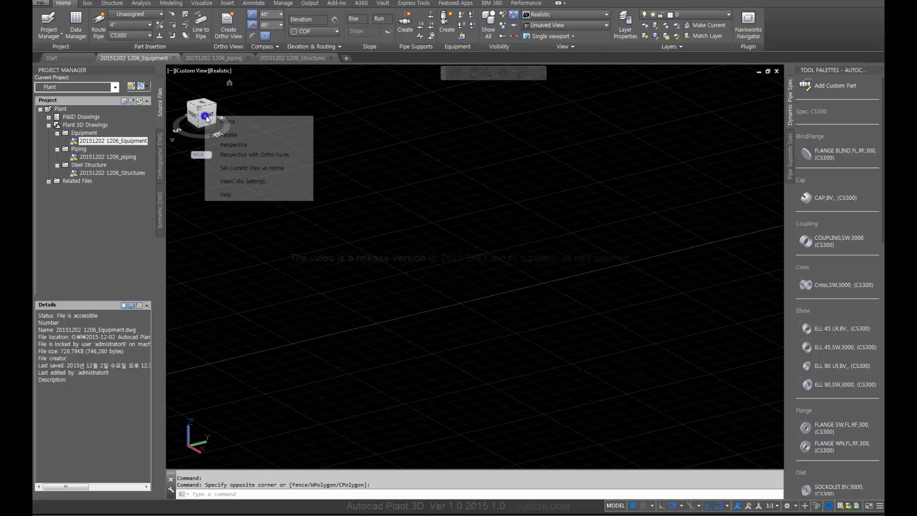
pyautogui.click(237, 182)
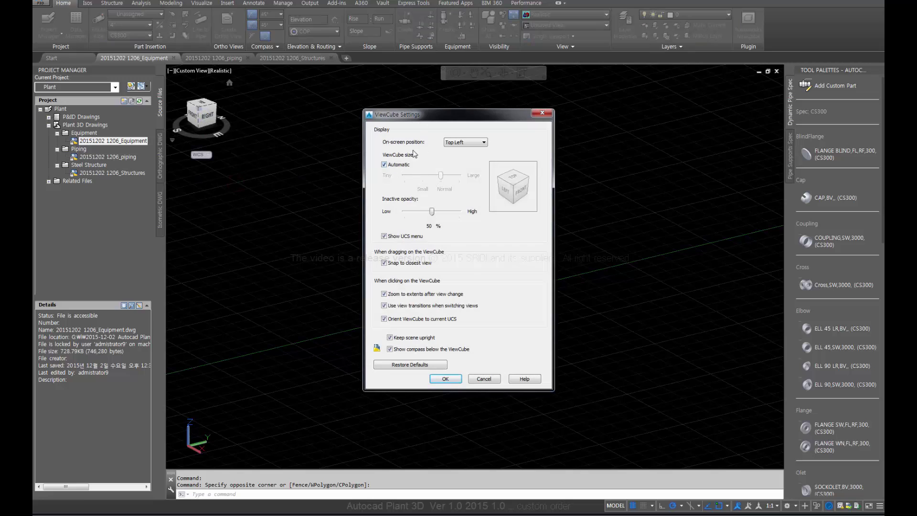
pyautogui.moveTo(432, 211); pyautogui.dragTo(482, 215)
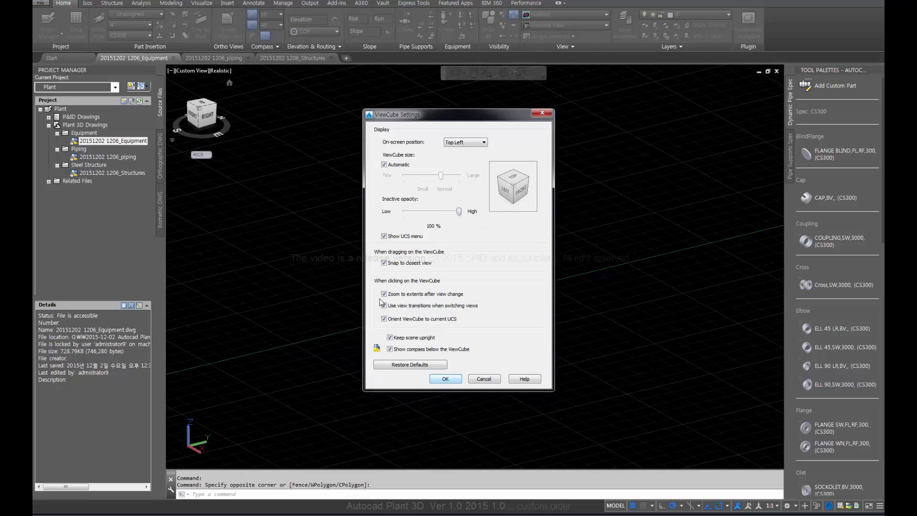
pyautogui.click(445, 378)
pyautogui.click(288, 226)
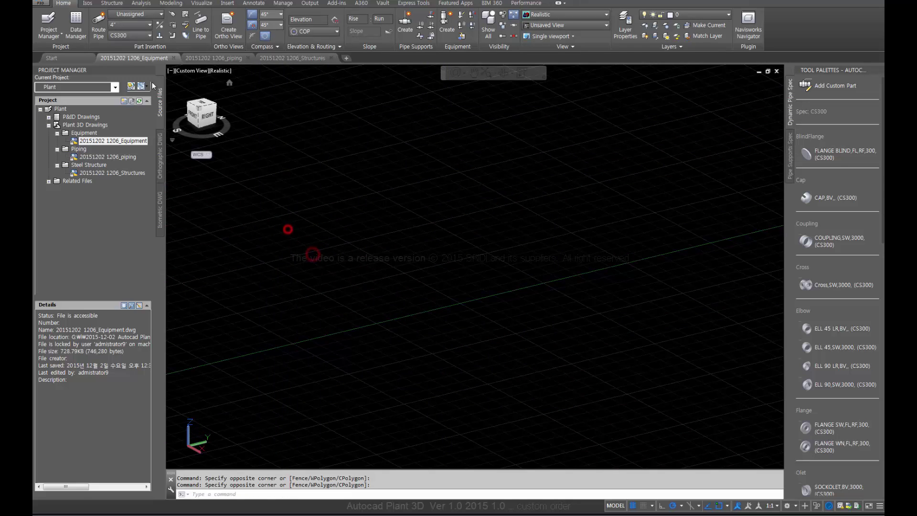
pyautogui.hotkey('ctrl', 's')
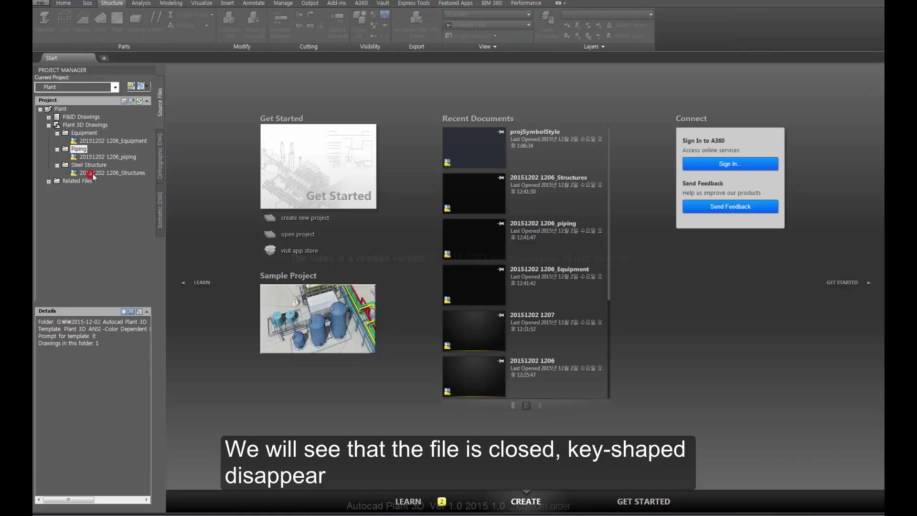
pyautogui.doubleClick(106, 173)
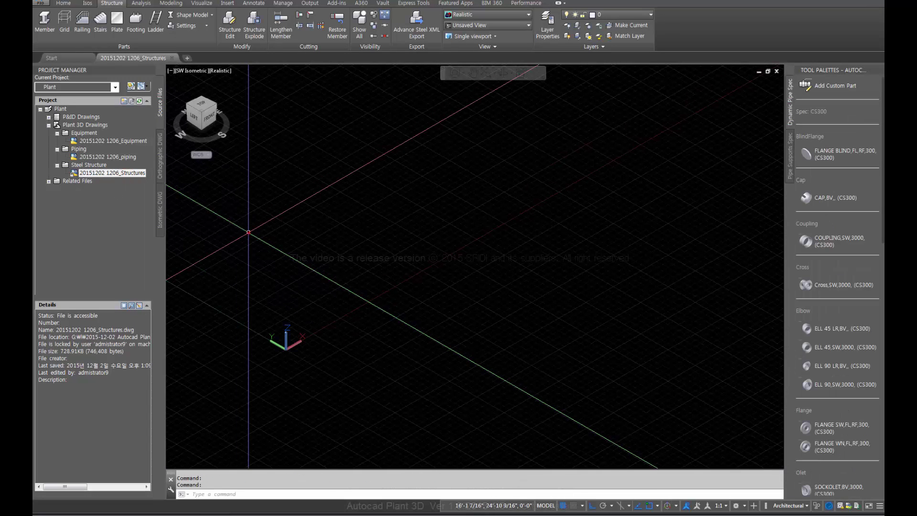
# Start a structural grid, then cancel the Create Grid dialog to fix units first
pyautogui.click(249, 233)
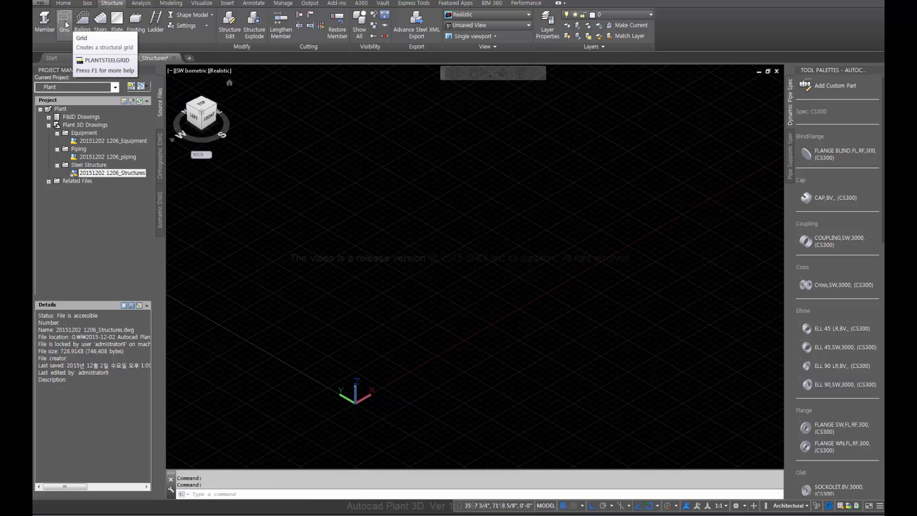
pyautogui.click(64, 21)
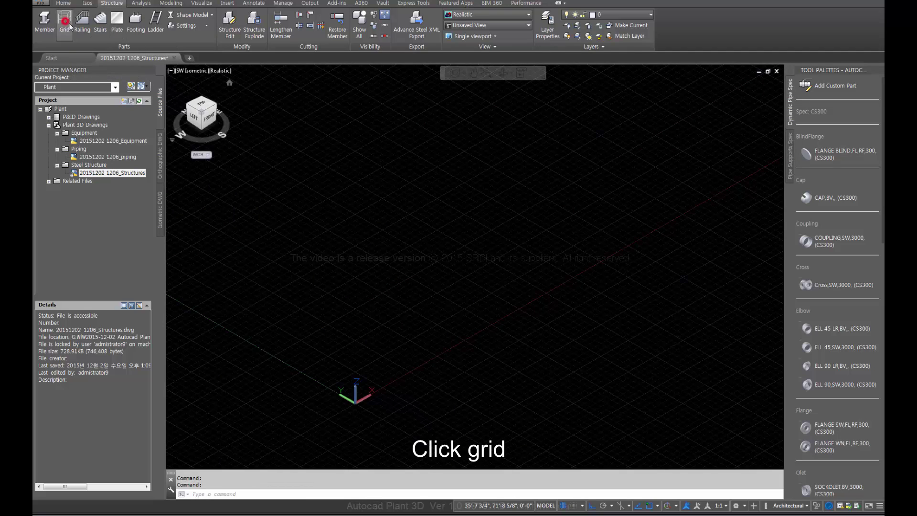
pyautogui.moveTo(345, 194); pyautogui.dragTo(211, 199)
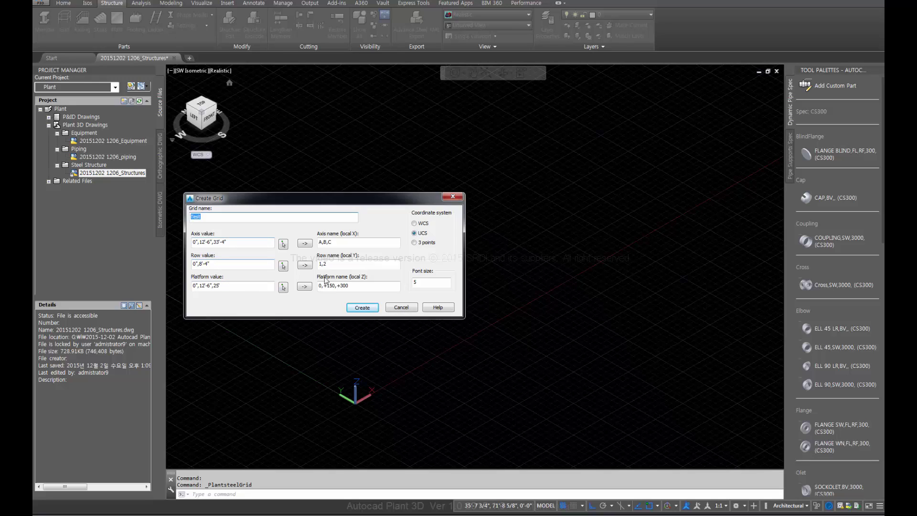
pyautogui.click(402, 307)
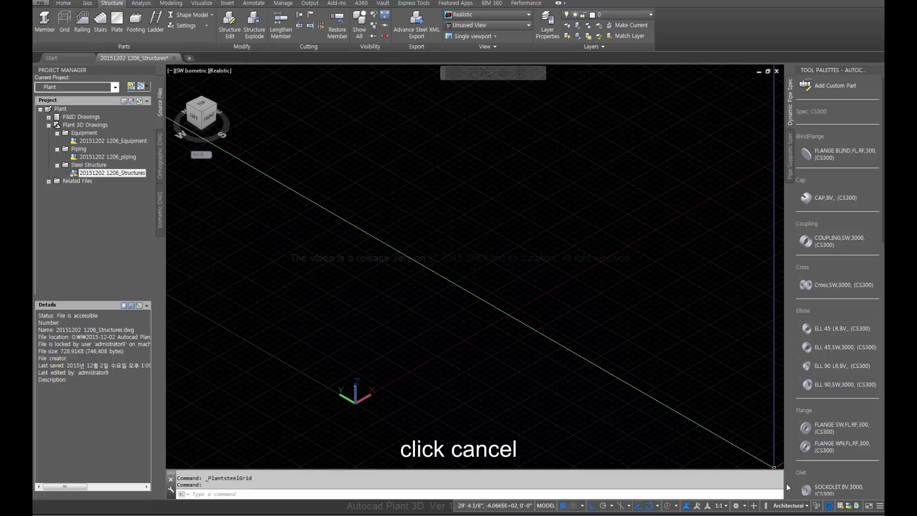
# Switch the drawing units from Architectural to Decimal in the status-bar Units list
pyautogui.click(880, 505)
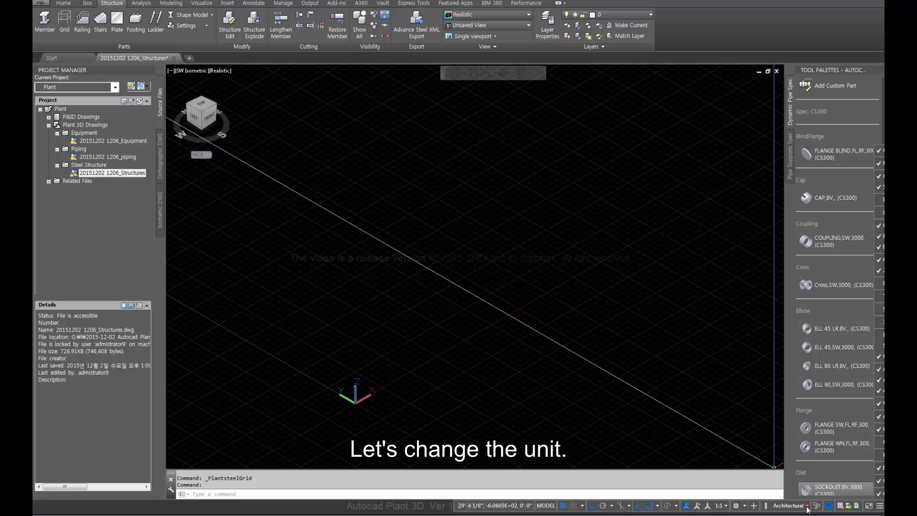
pyautogui.click(789, 505)
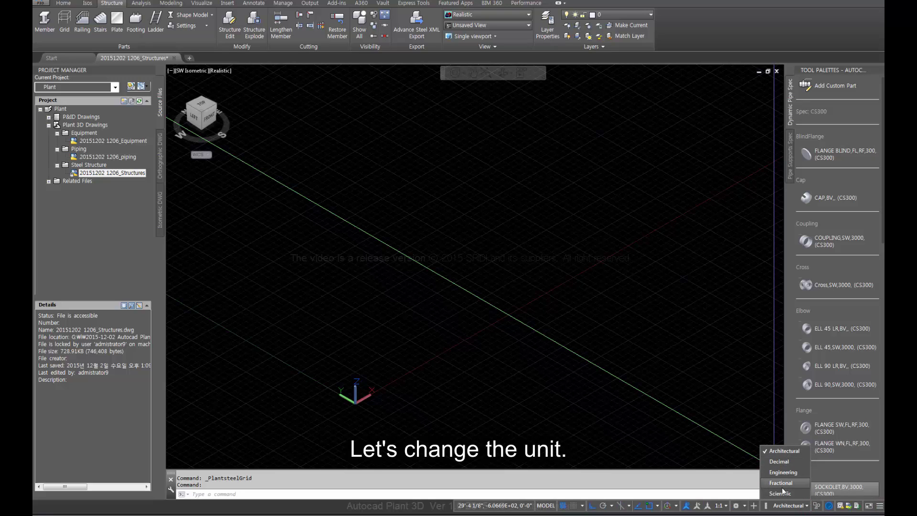
pyautogui.click(780, 462)
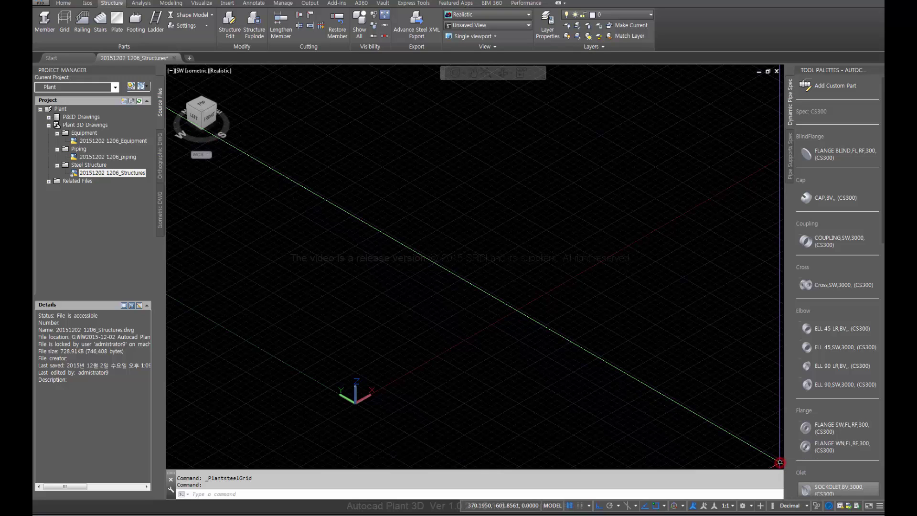
pyautogui.click(773, 506)
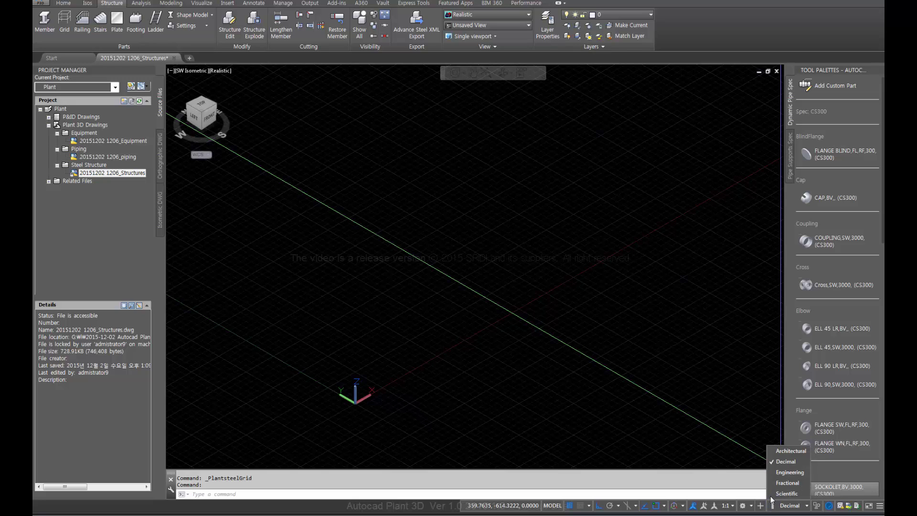
pyautogui.click(276, 212)
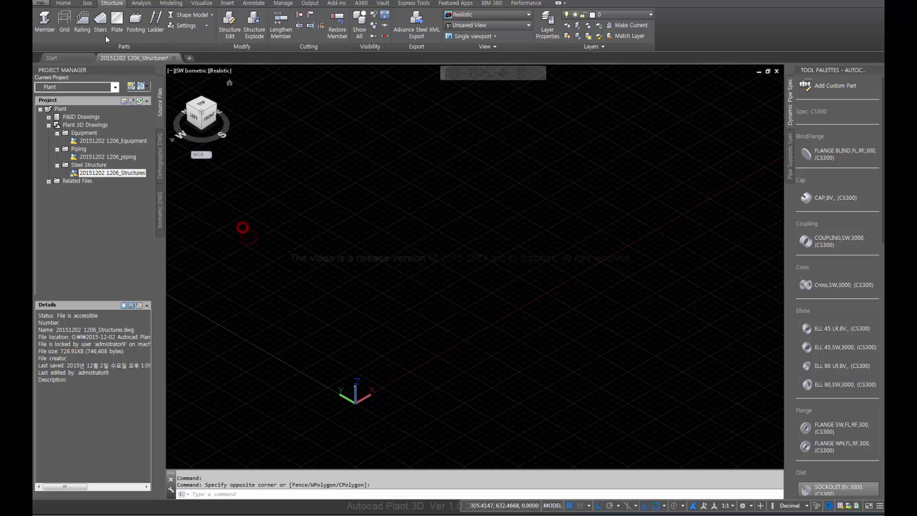
# Set grid Test to axes A,B,C, rows 1,2, platforms 0,+150,+300, and begin three-point placement
pyautogui.click(66, 21)
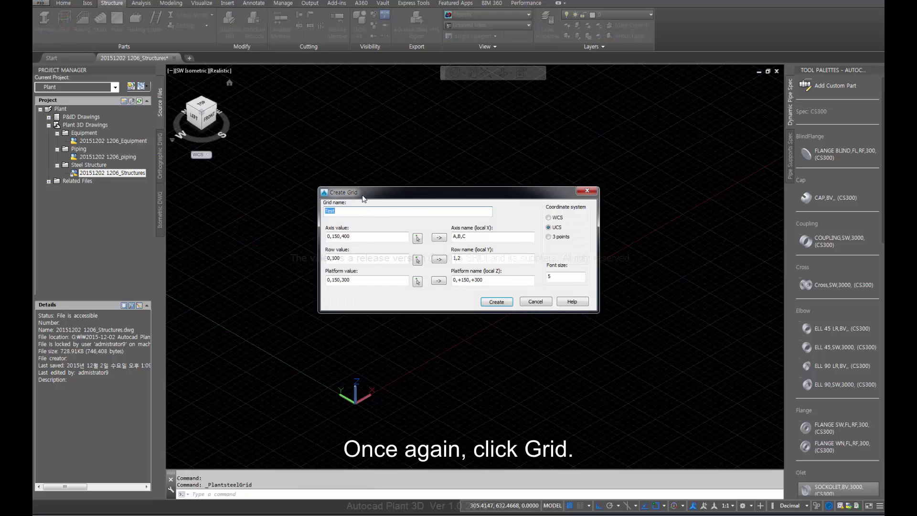
pyautogui.moveTo(364, 199); pyautogui.dragTo(248, 210)
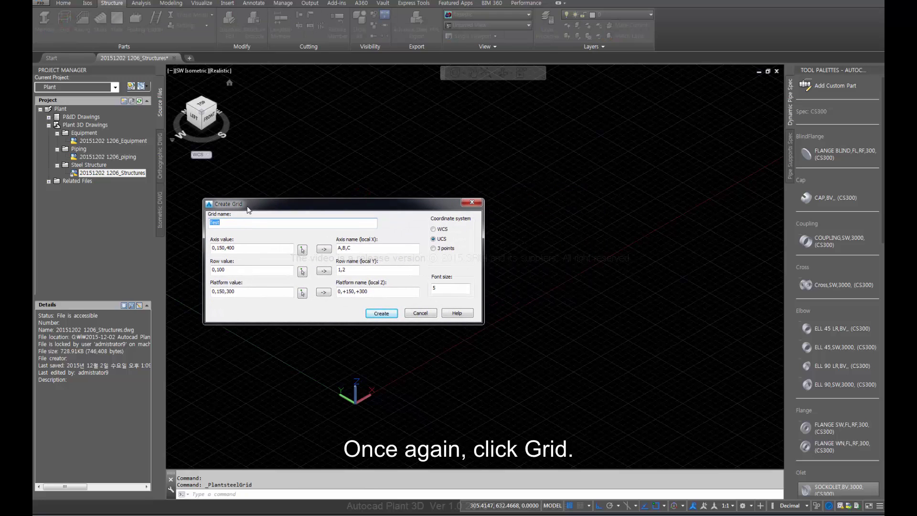
pyautogui.click(228, 247)
pyautogui.moveTo(217, 248); pyautogui.dragTo(253, 247)
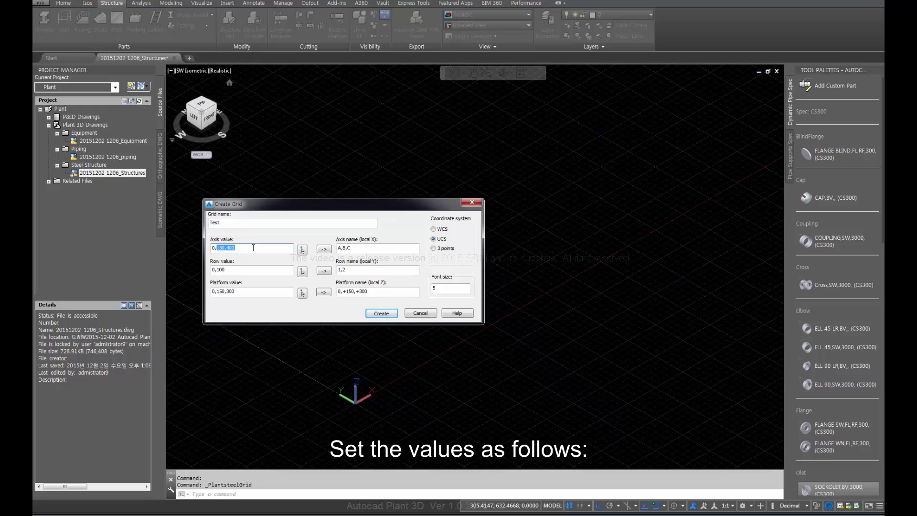
pyautogui.write('5')
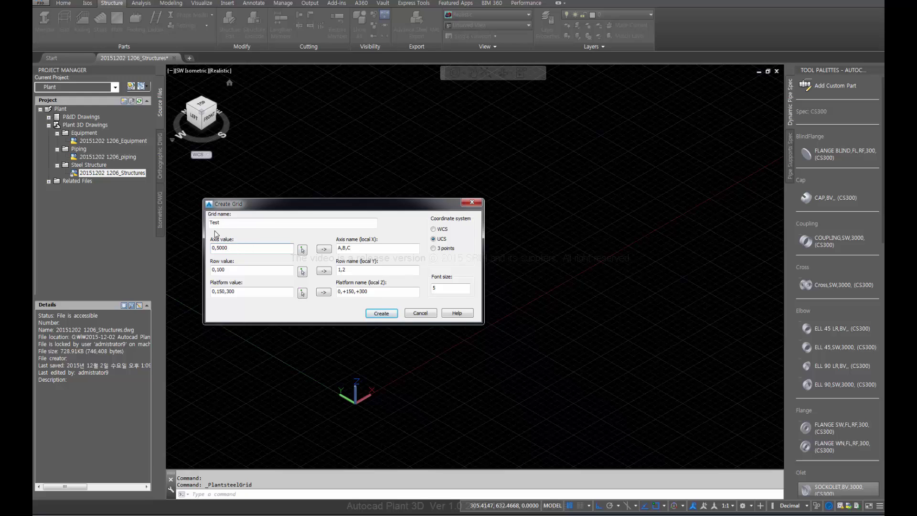
pyautogui.doubleClick(221, 269)
pyautogui.moveTo(265, 293); pyautogui.dragTo(275, 296)
pyautogui.write('35')
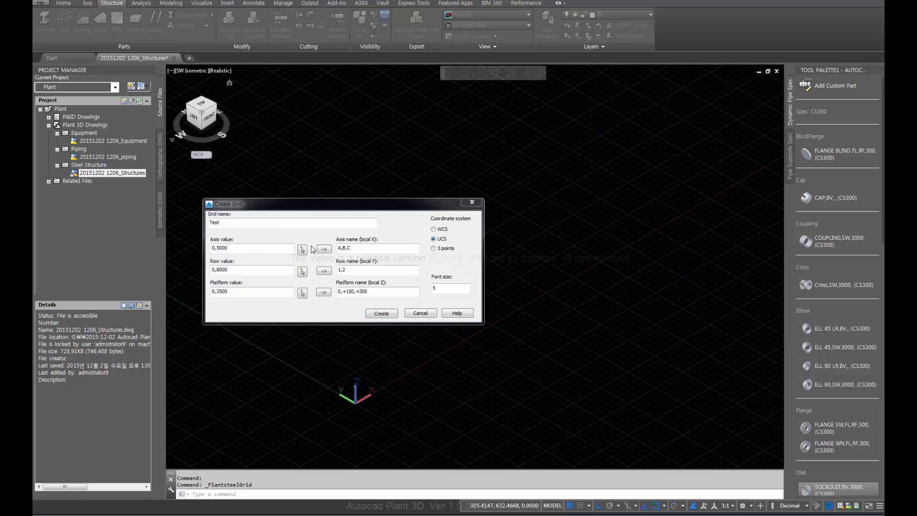
pyautogui.moveTo(321, 205); pyautogui.dragTo(290, 188)
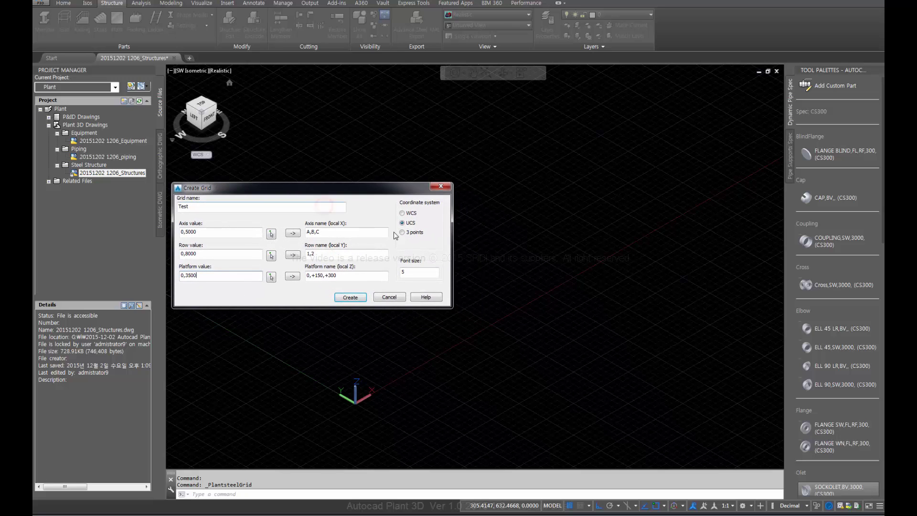
pyautogui.click(402, 233)
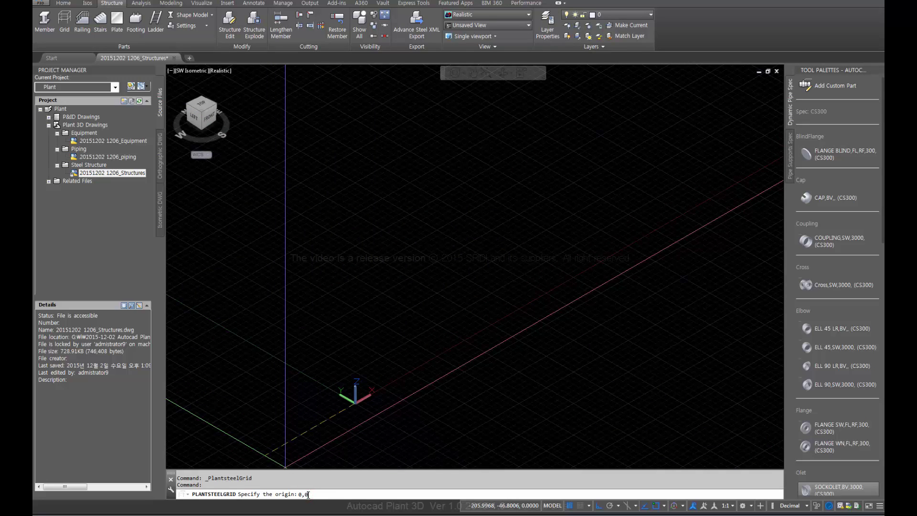
# Place the grid origin at 0,0, then pick an X-axis point and an XY-plane point
pyautogui.press('Return')
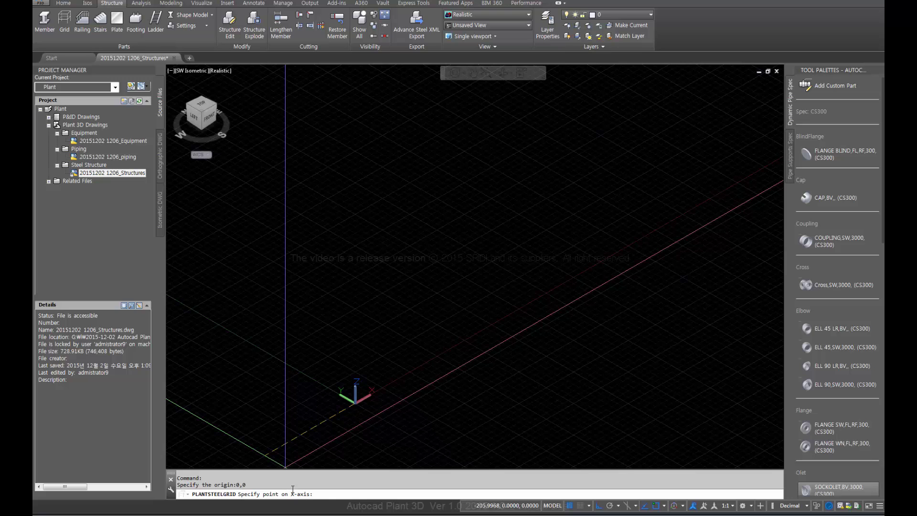
pyautogui.click(438, 347)
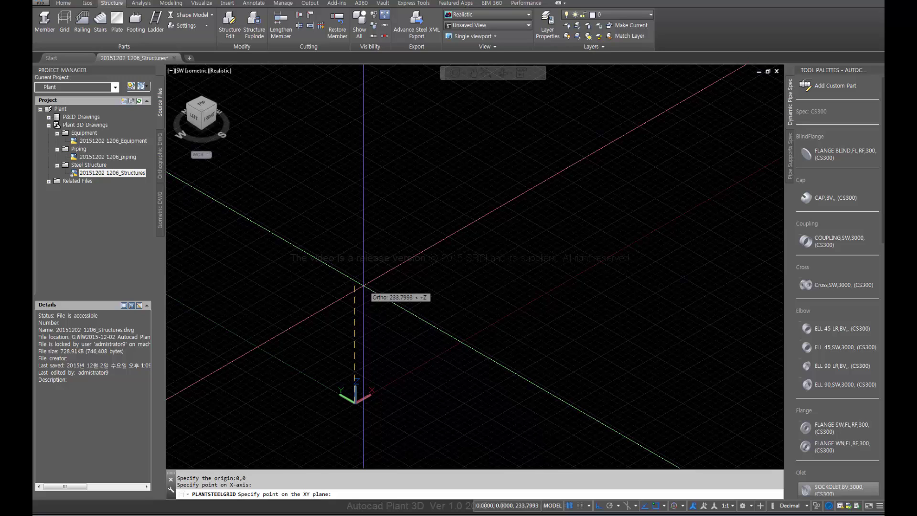
pyautogui.click(363, 285)
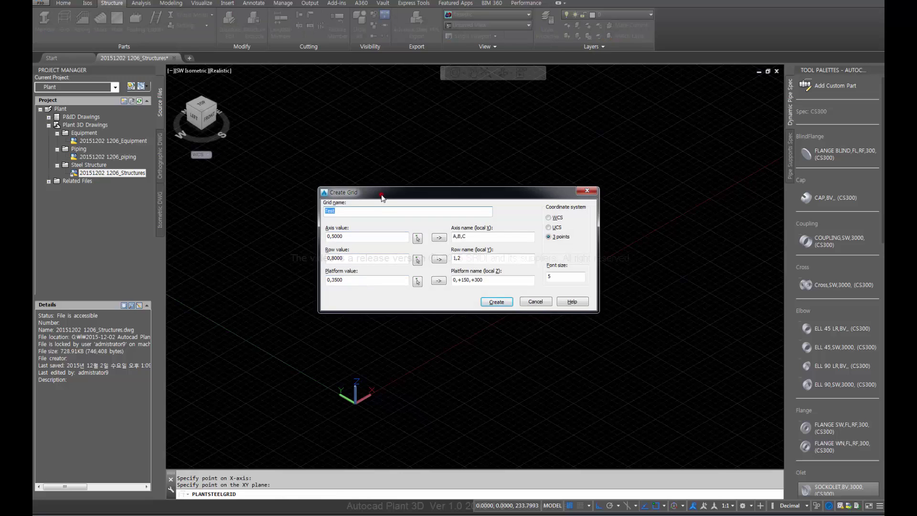
# Trim the axis names to A,B and create the Test grid
pyautogui.moveTo(382, 197); pyautogui.dragTo(256, 212)
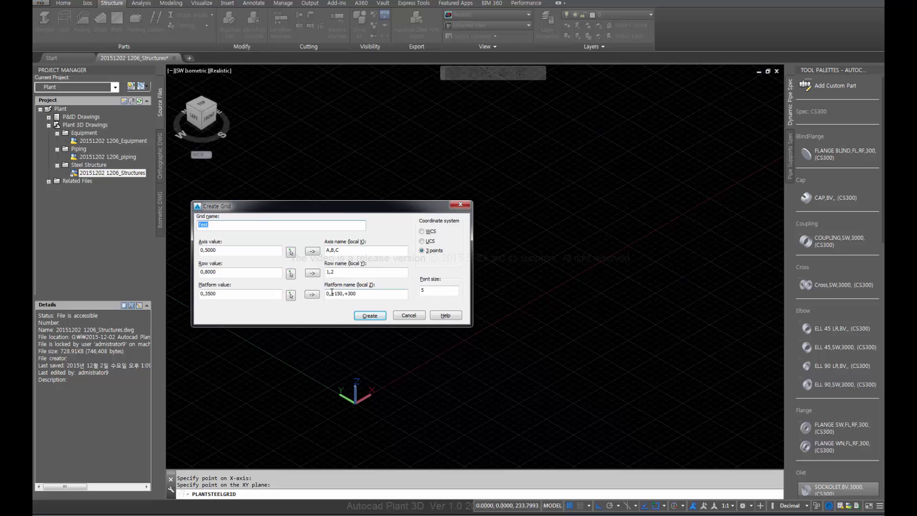
pyautogui.click(352, 253)
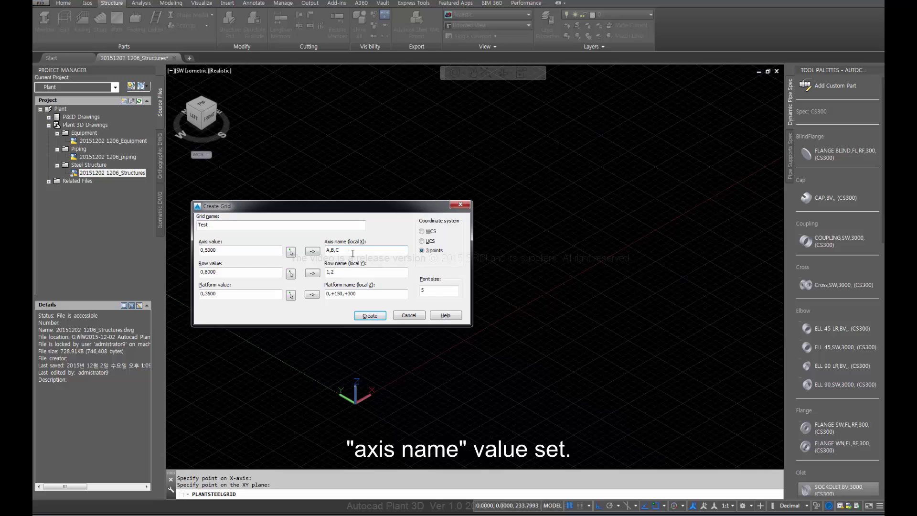
pyautogui.press('BackSpace')
pyautogui.press('BackSpace')
pyautogui.click(352, 250)
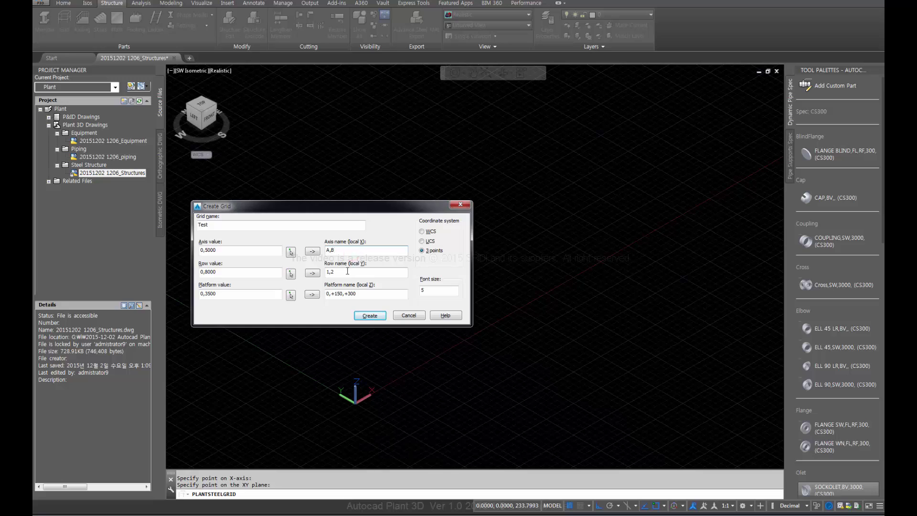
pyautogui.click(347, 271)
pyautogui.click(350, 293)
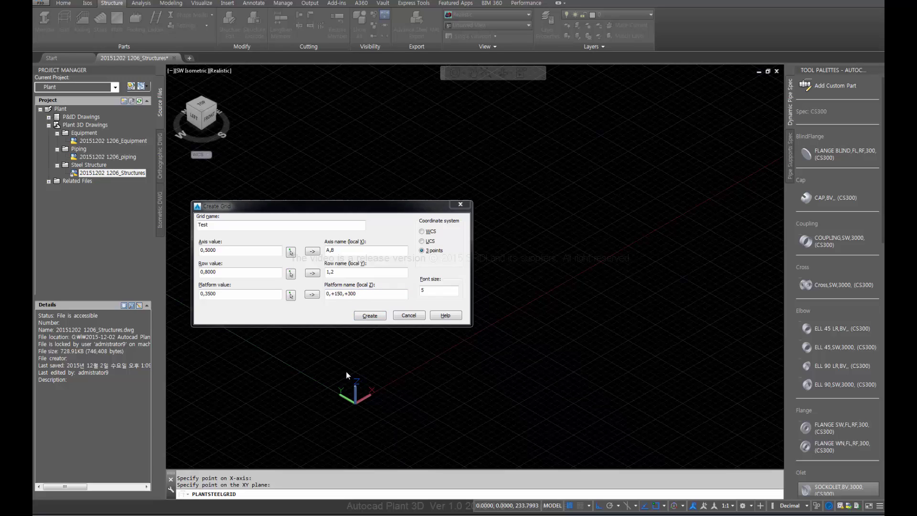
pyautogui.click(370, 315)
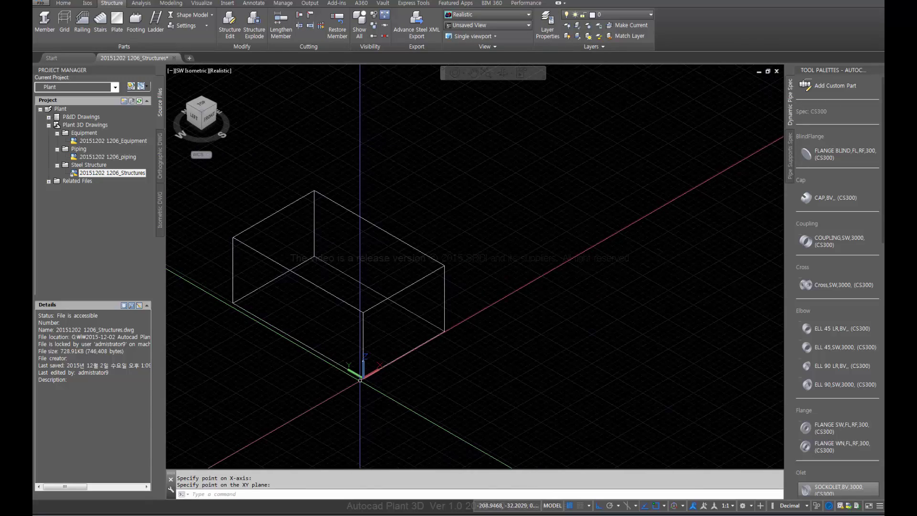
# Zoom in to check the unreadably small labels, then undo the grid
pyautogui.scroll(5, 356, 382)
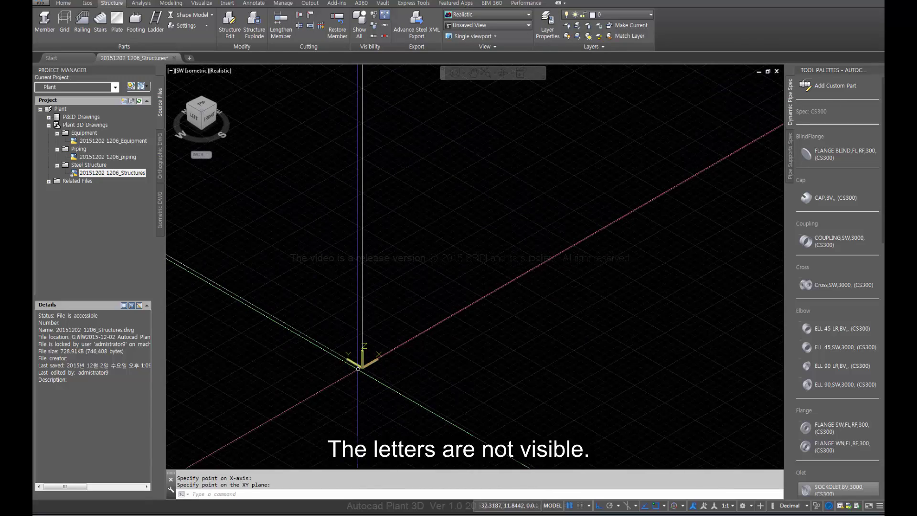
pyautogui.scroll(-5, 358, 373)
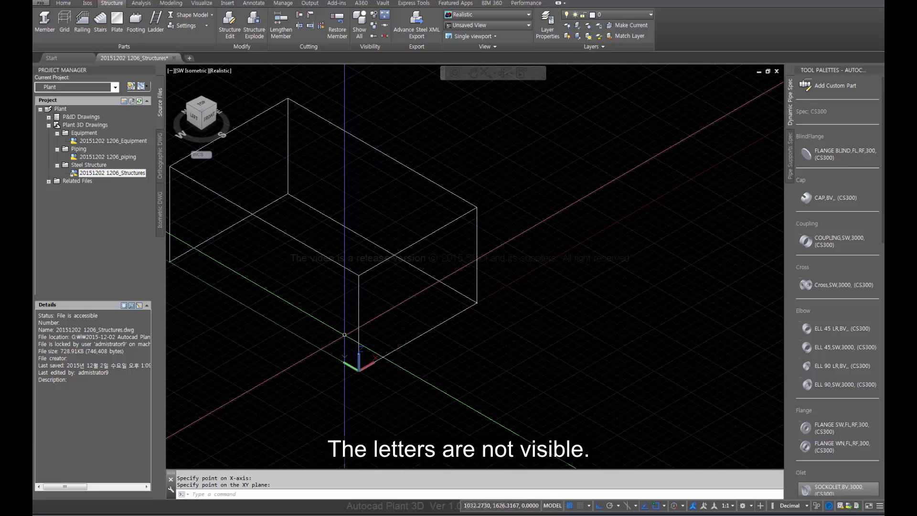
pyautogui.hotkey('ctrl', 'z')
pyautogui.hotkey('ctrl', 'z')
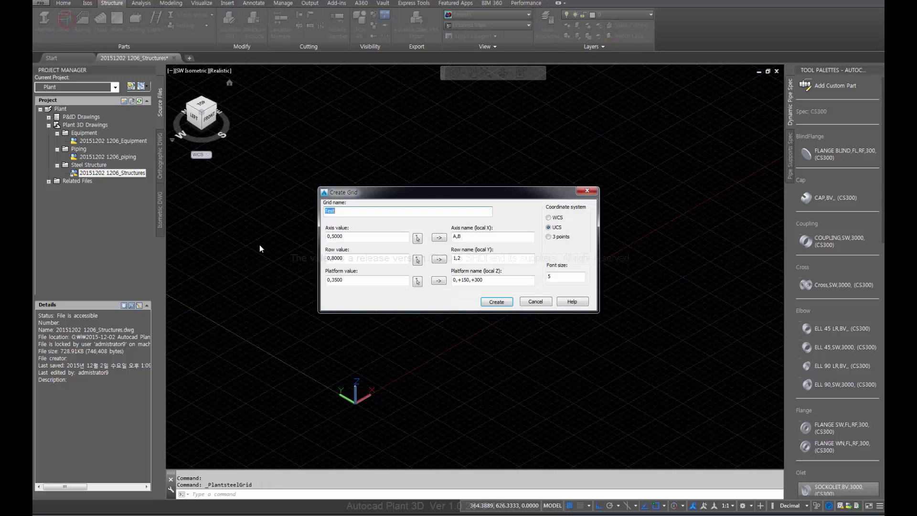
# Set the grid font size to 300 and start three-point placement
pyautogui.moveTo(351, 195); pyautogui.dragTo(218, 266)
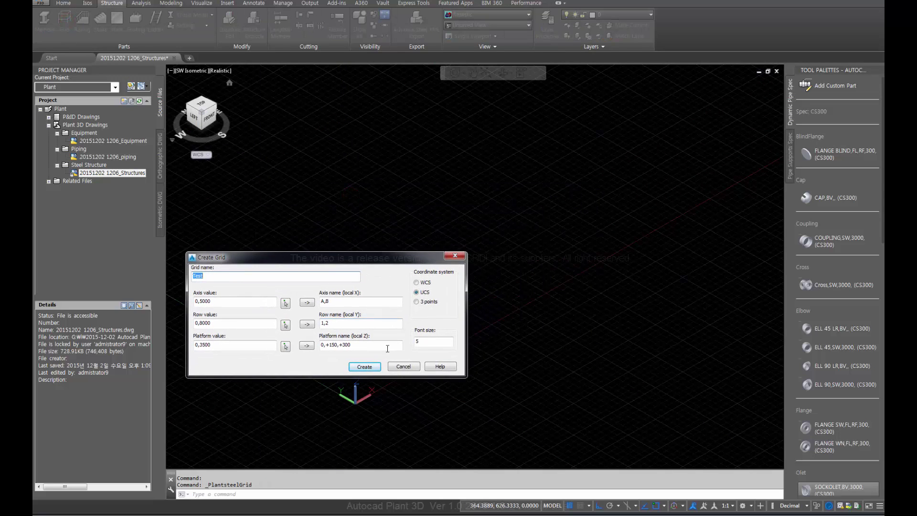
pyautogui.doubleClick(419, 341)
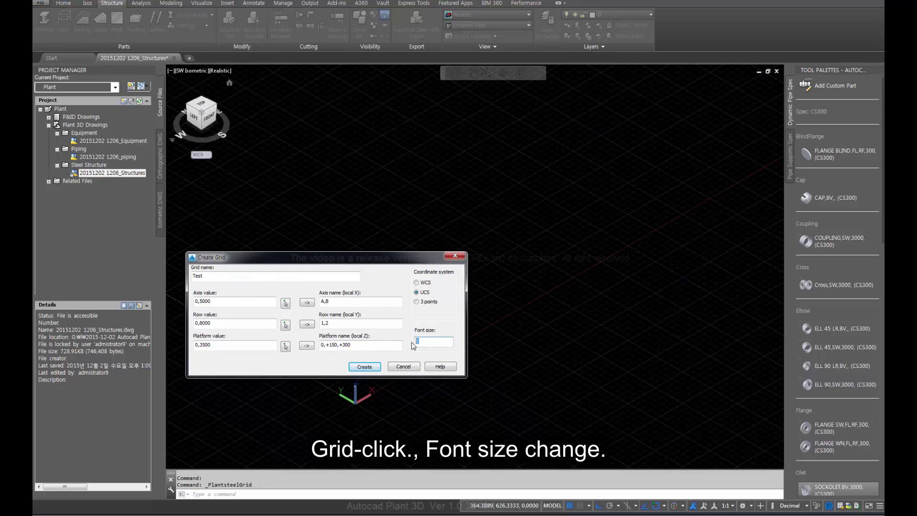
pyautogui.write('300')
pyautogui.click(222, 304)
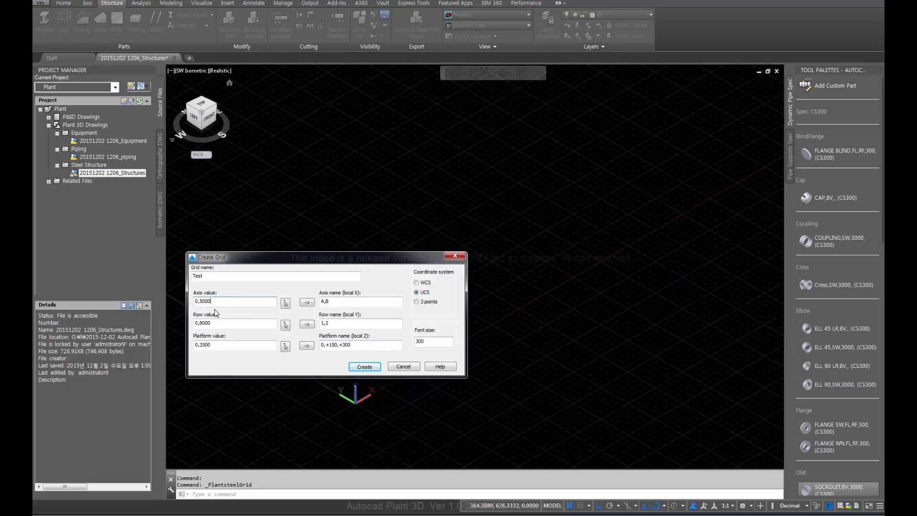
pyautogui.click(218, 345)
pyautogui.click(416, 301)
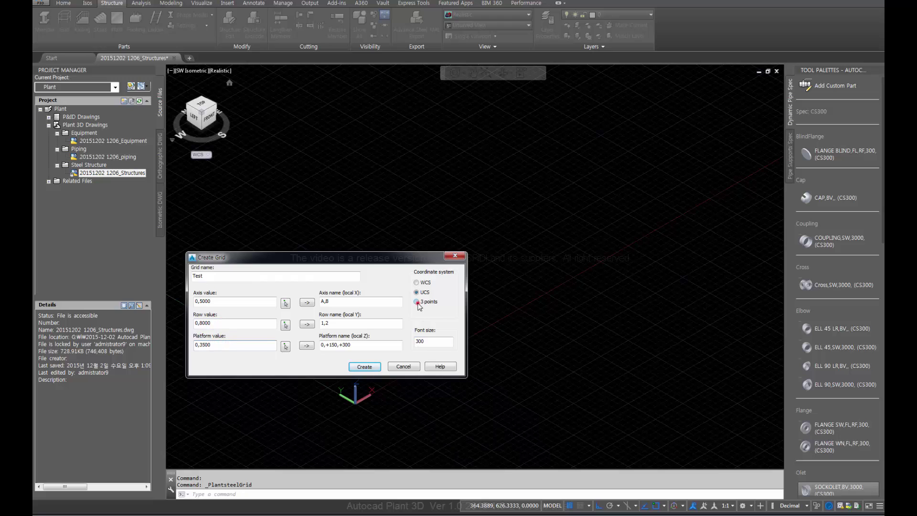
pyautogui.click(364, 366)
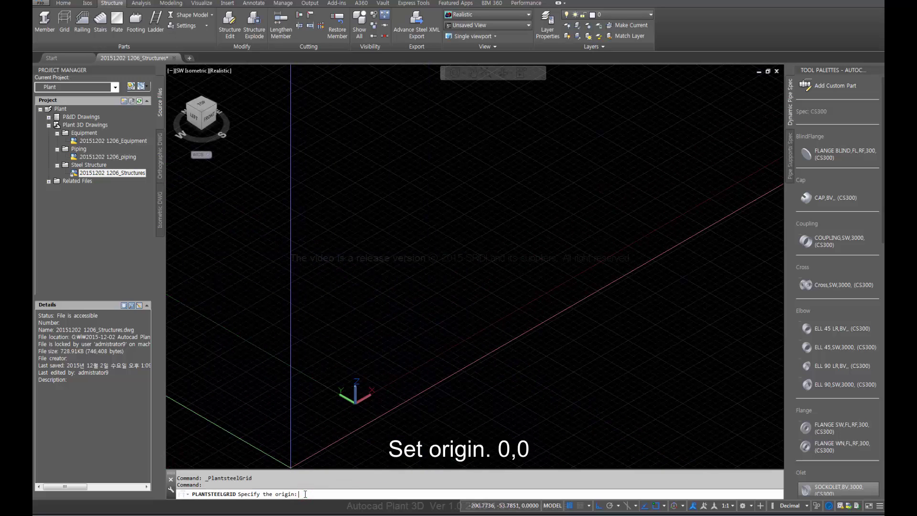
# Place the grid at origin 0,0 with X-axis and XY-plane points, create it, and center the view
pyautogui.write('0,0')
pyautogui.press('Return')
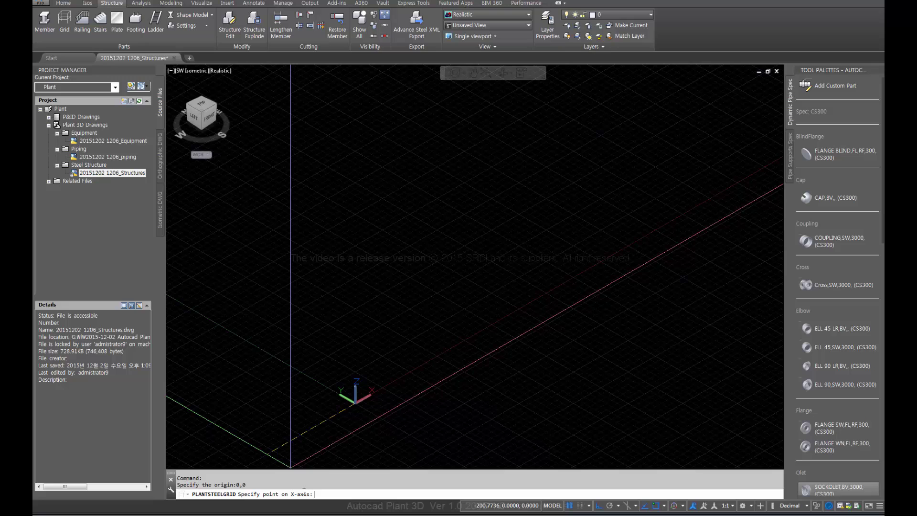
pyautogui.click(431, 368)
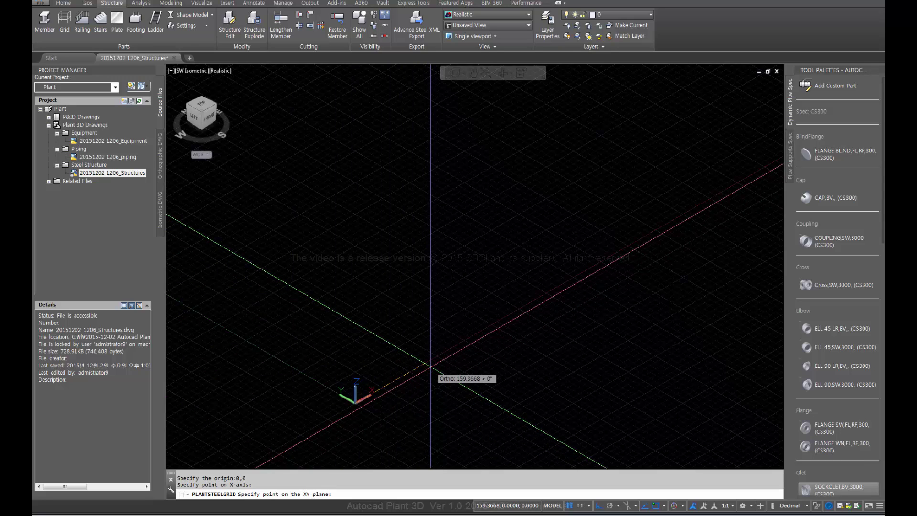
pyautogui.click(387, 352)
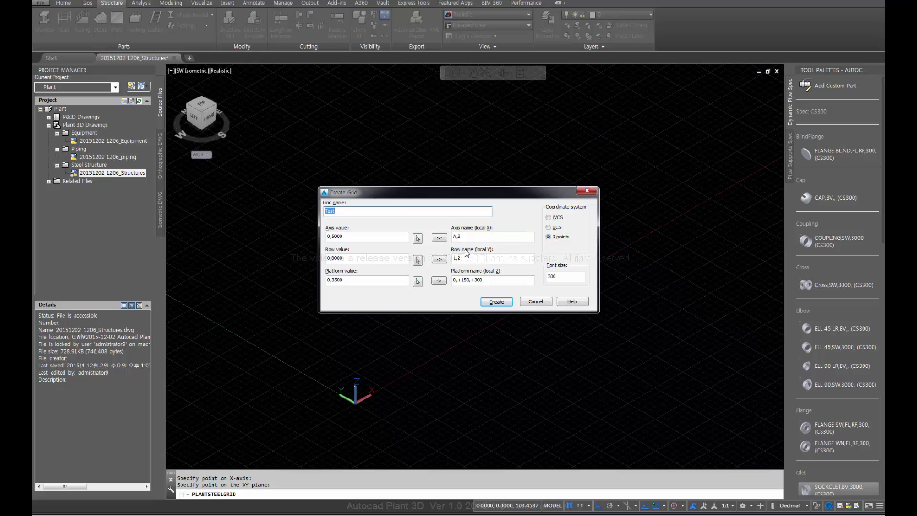
pyautogui.click(496, 302)
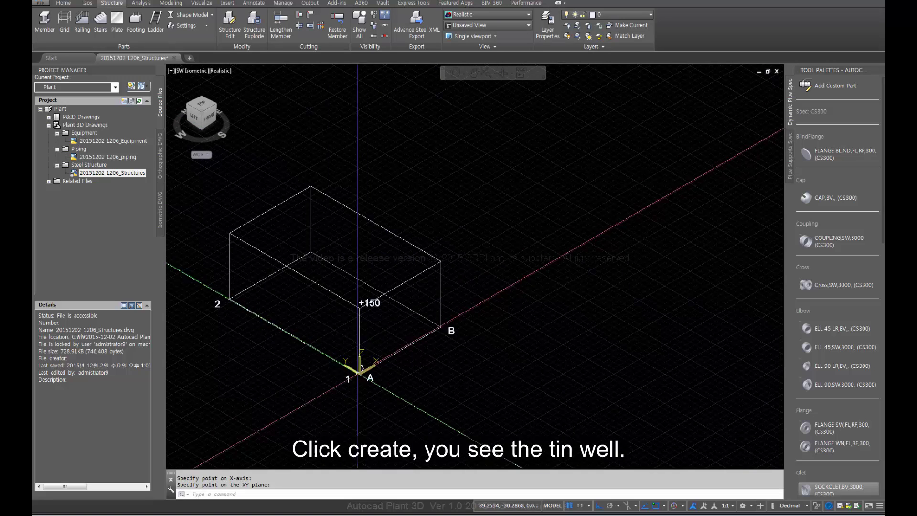
pyautogui.scroll(2, 242, 311)
pyautogui.moveTo(243, 319); pyautogui.dragTo(260, 325, button='middle')
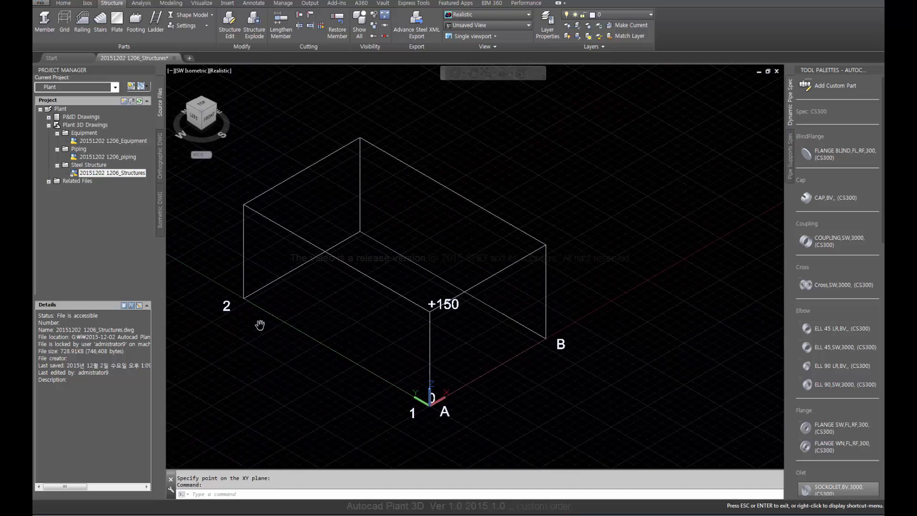
pyautogui.press('Escape')
pyautogui.moveTo(403, 287); pyautogui.dragTo(416, 287, button='middle')
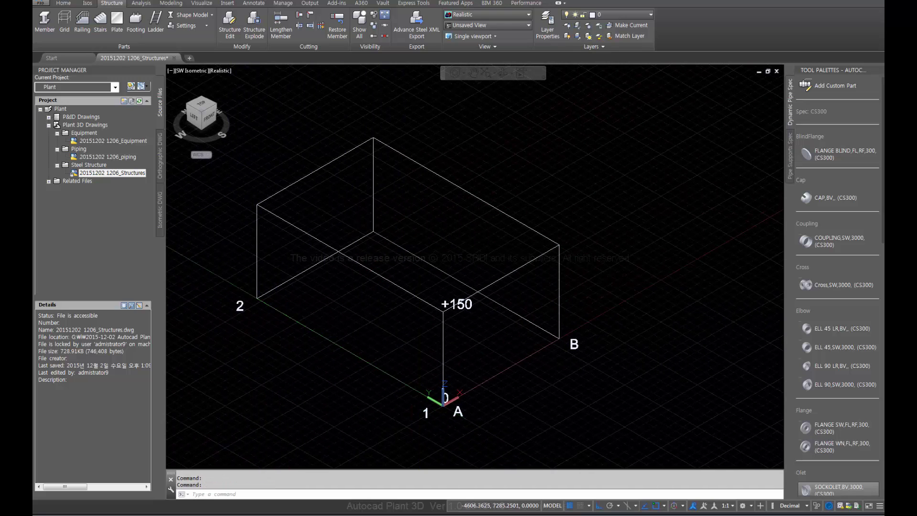
# In Member Settings, set an AISC W shape with DIN 17120 standard and St 37-2 material
pyautogui.click(207, 26)
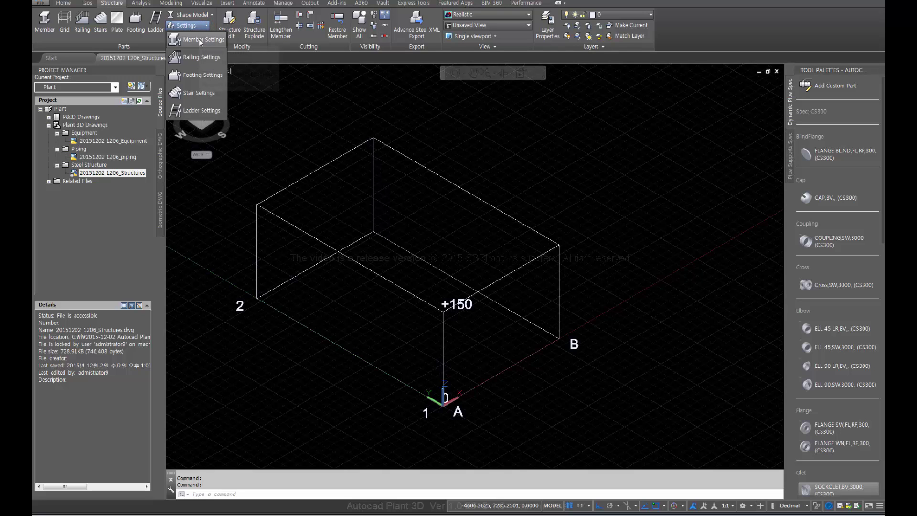
pyautogui.click(200, 39)
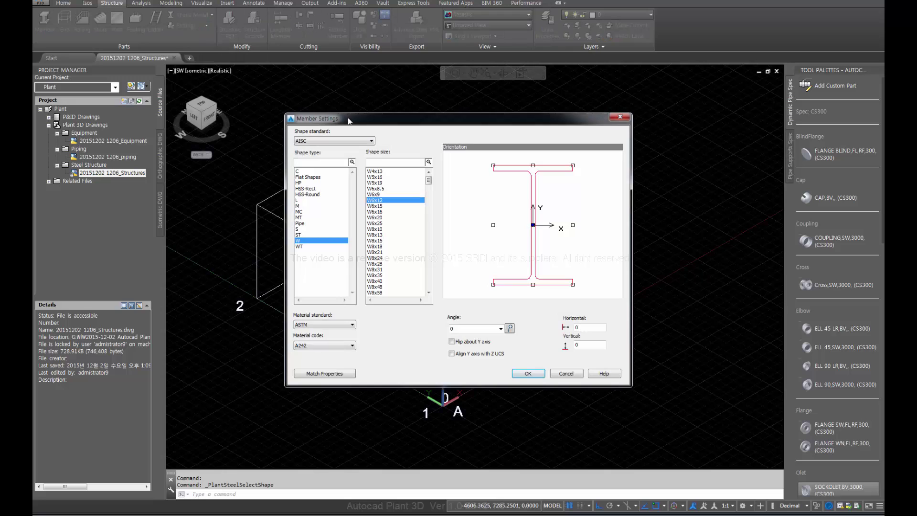
pyautogui.moveTo(348, 121); pyautogui.dragTo(350, 139)
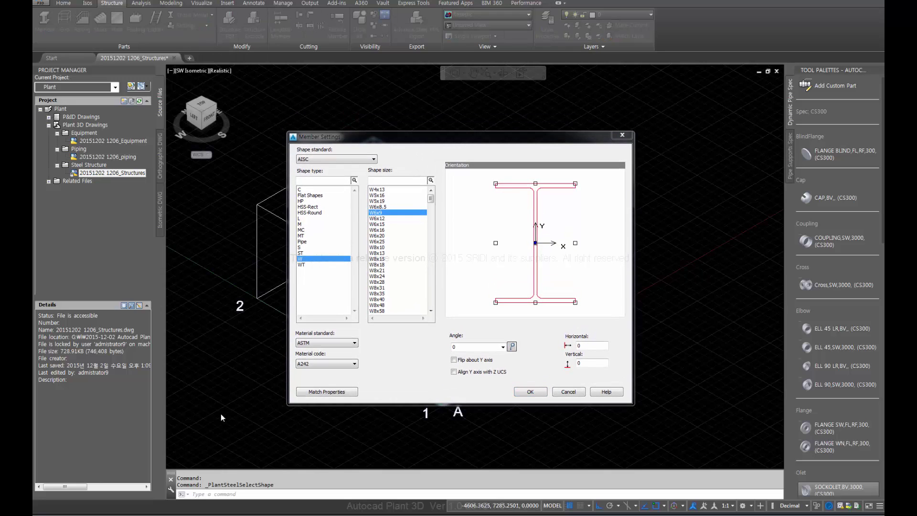
pyautogui.click(353, 344)
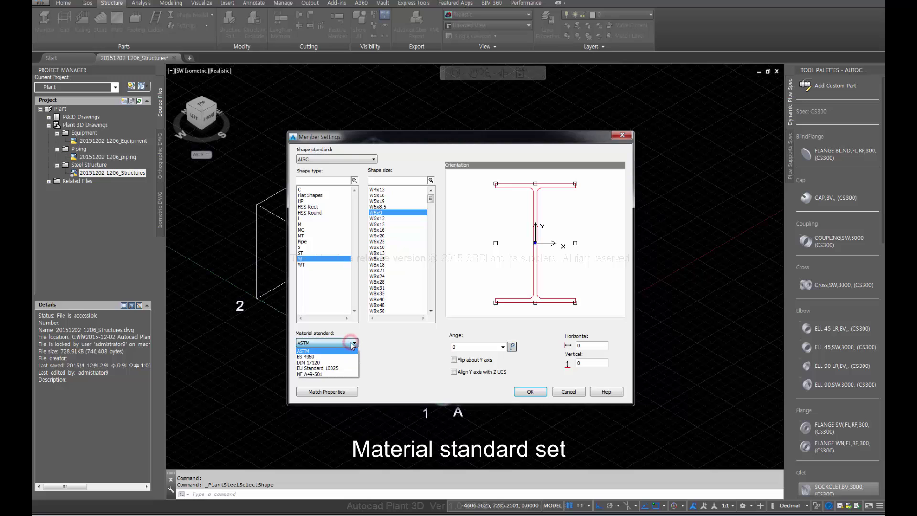
pyautogui.click(317, 364)
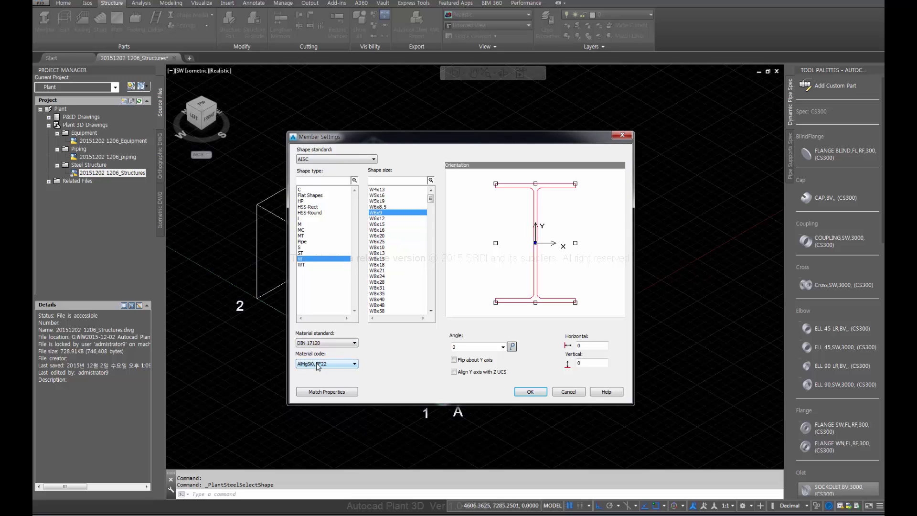
pyautogui.click(353, 364)
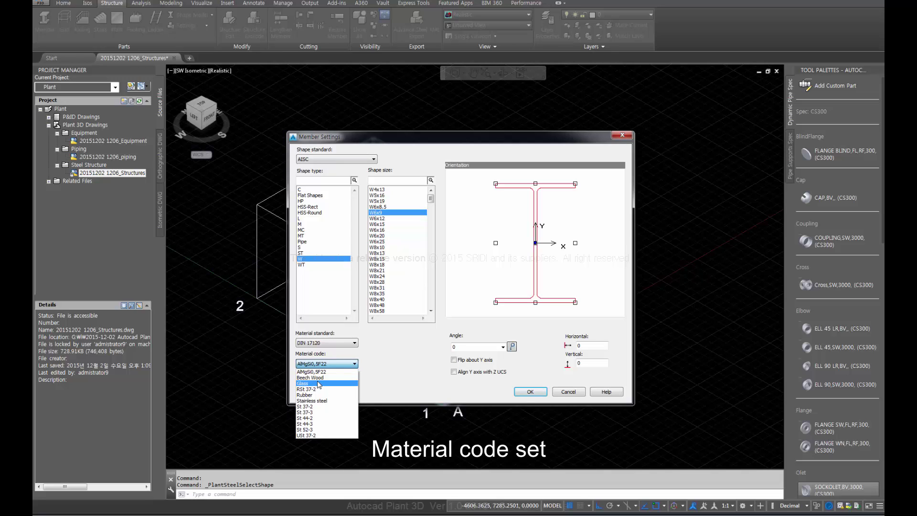
pyautogui.click(310, 406)
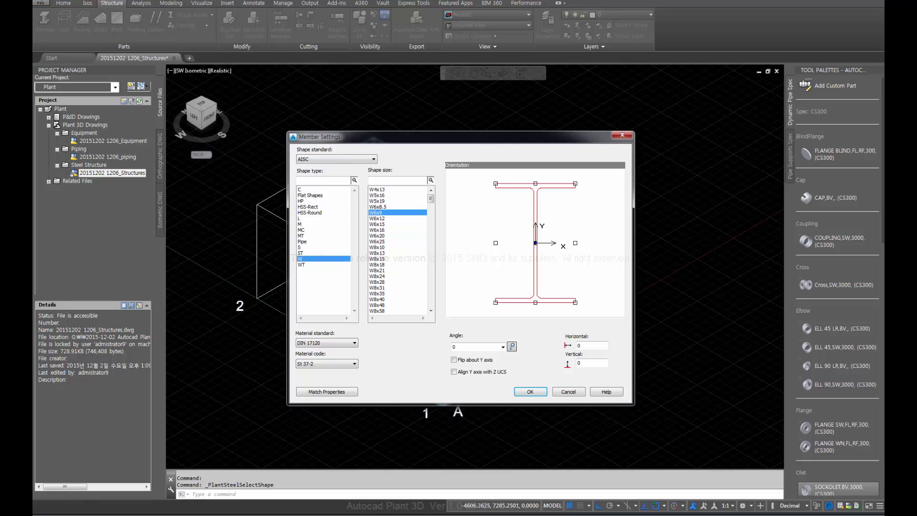
pyautogui.click(622, 135)
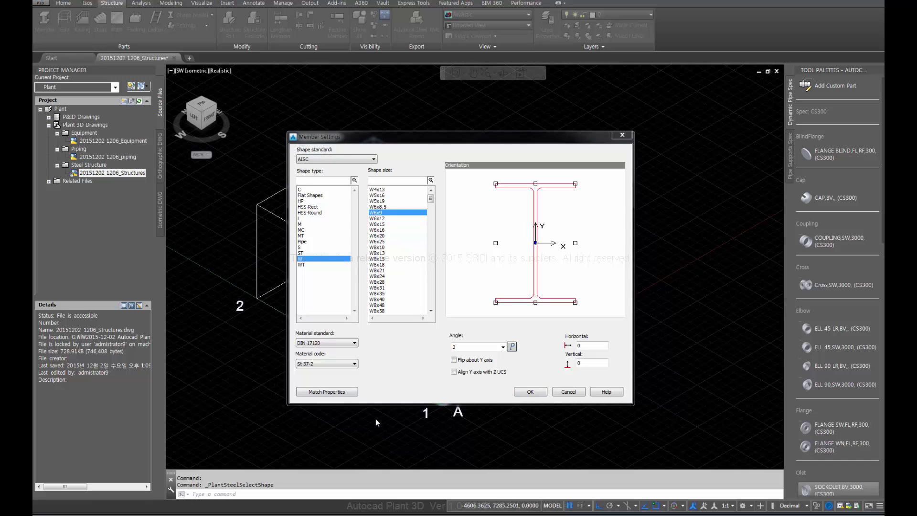
# Start a W-shape steel column member snapped to the grid origin endpoint at corner A/1
pyautogui.click(542, 393)
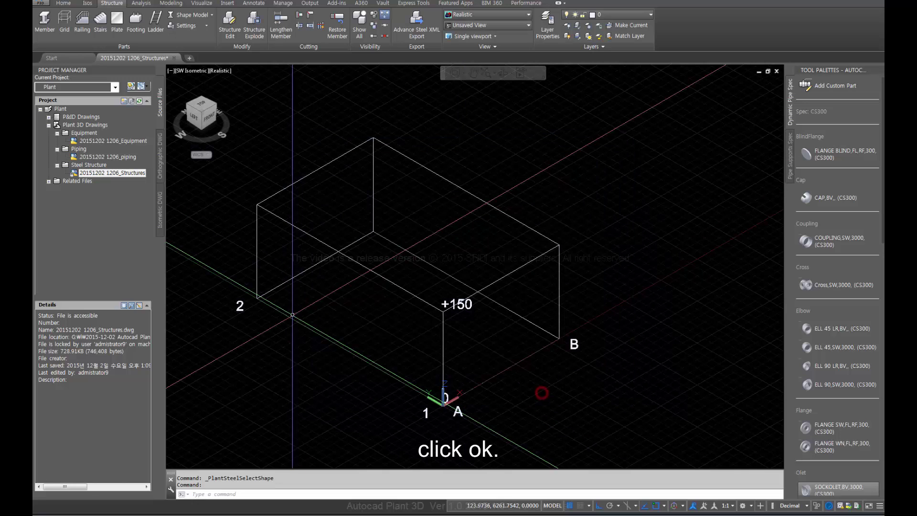
pyautogui.moveTo(296, 365); pyautogui.dragTo(310, 341, button='middle')
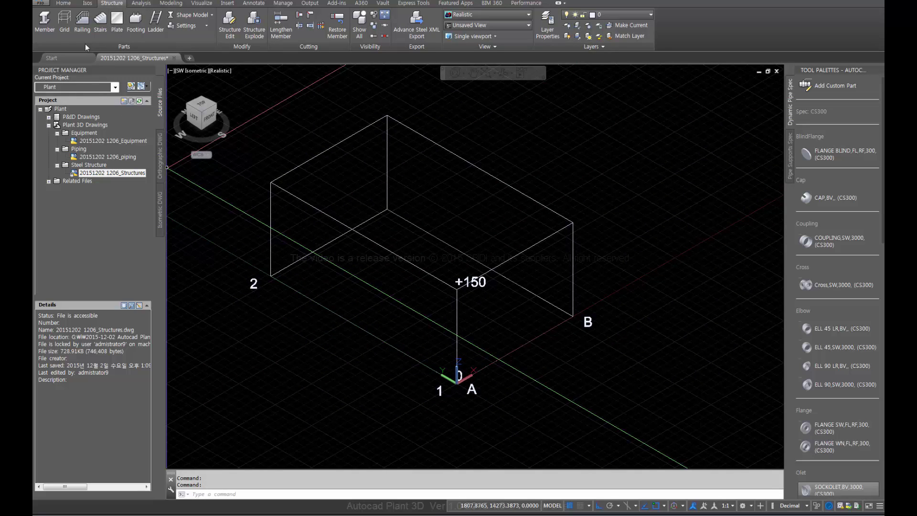
pyautogui.click(46, 22)
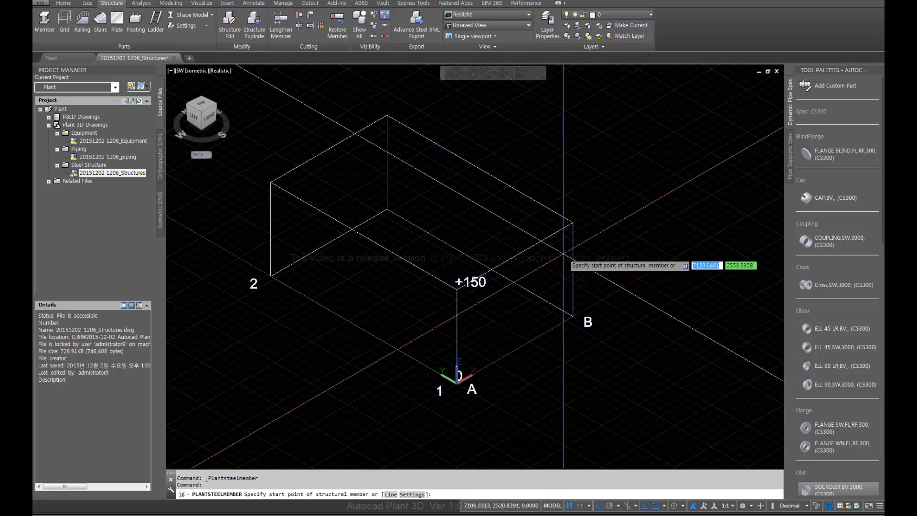
pyautogui.scroll(5, 571, 218)
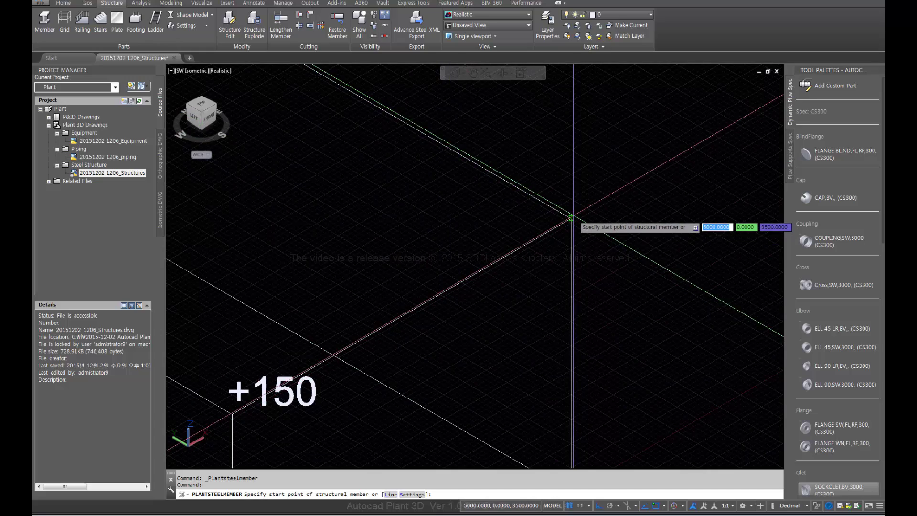
pyautogui.scroll(-5, 572, 230)
pyautogui.scroll(5, 458, 318)
pyautogui.press('alt')
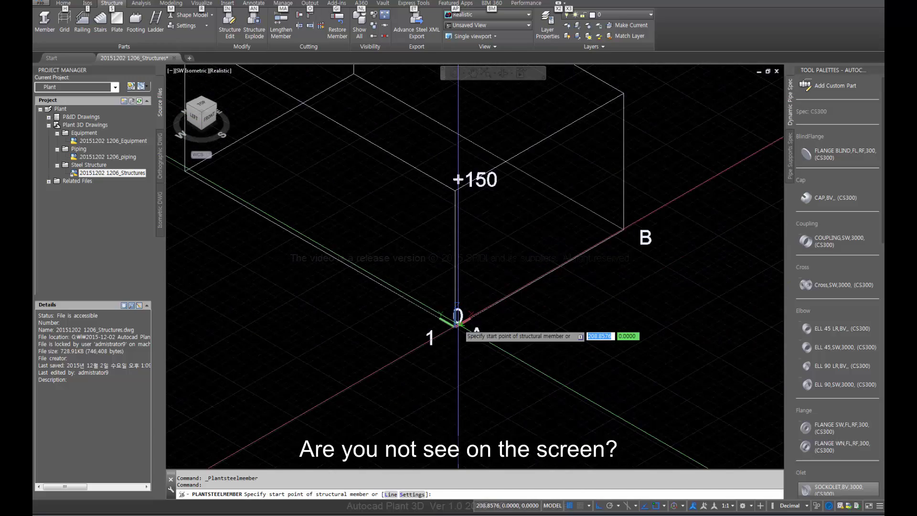
pyautogui.scroll(5, 458, 325)
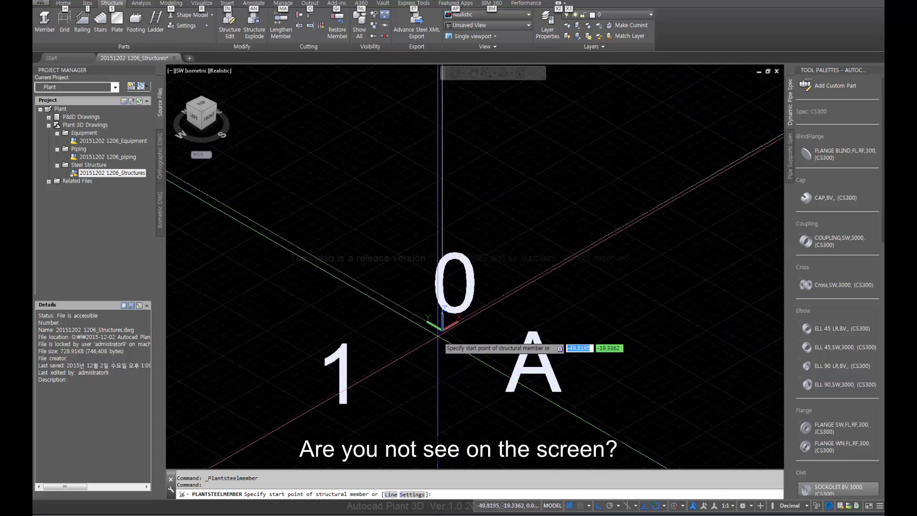
pyautogui.keyDown('shift'); pyautogui.rightClick(448, 342); pyautogui.keyUp('shift')
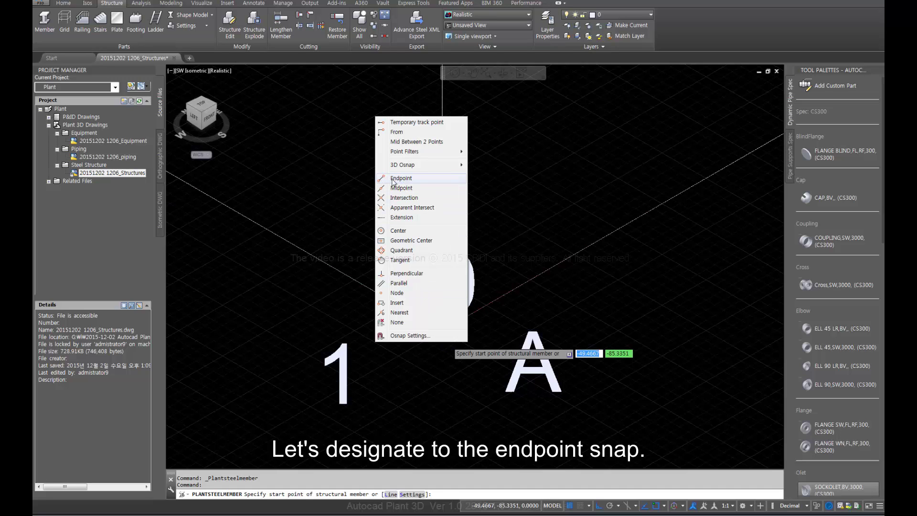
pyautogui.click(400, 178)
pyautogui.click(441, 326)
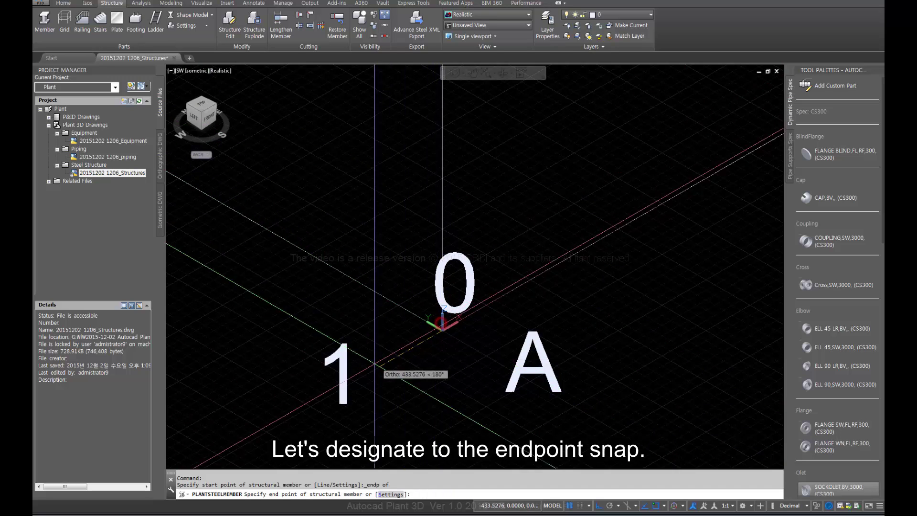
# End the column at the +150 level top corner endpoint and finish placing it
pyautogui.scroll(-3, 375, 366)
pyautogui.moveTo(411, 206); pyautogui.dragTo(409, 270, button='middle')
pyautogui.scroll(4, 410, 270)
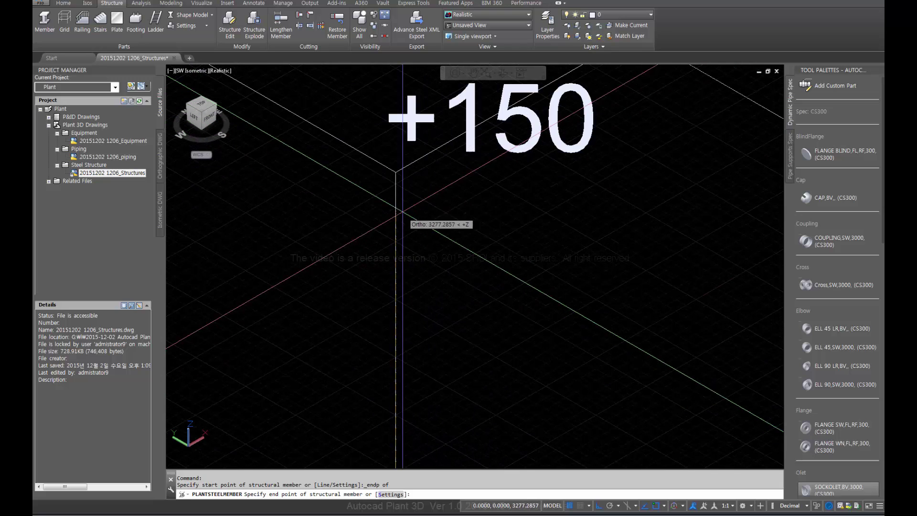
pyautogui.keyDown('shift'); pyautogui.rightClick(397, 177); pyautogui.keyUp('shift')
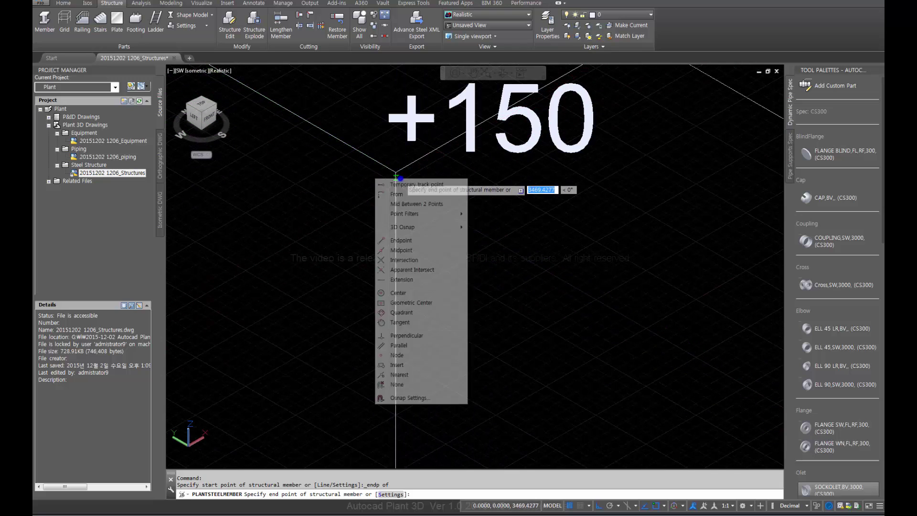
pyautogui.click(401, 240)
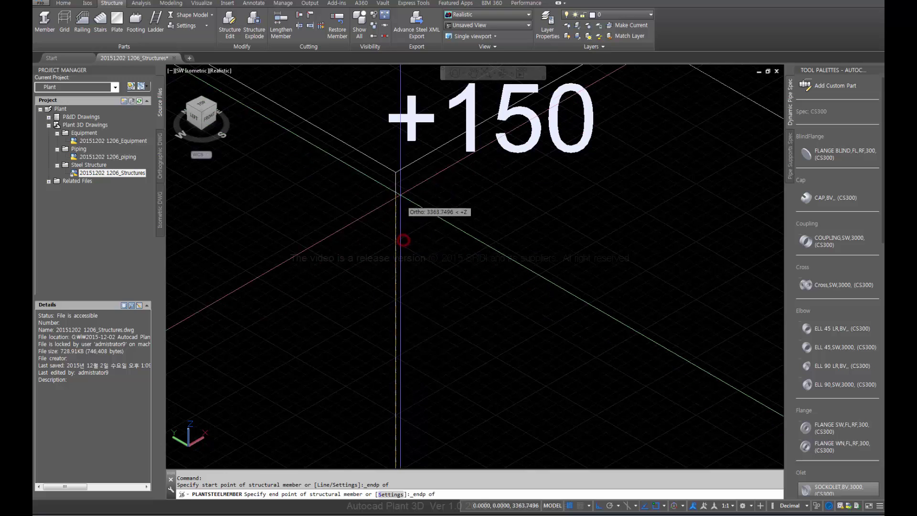
pyautogui.click(399, 180)
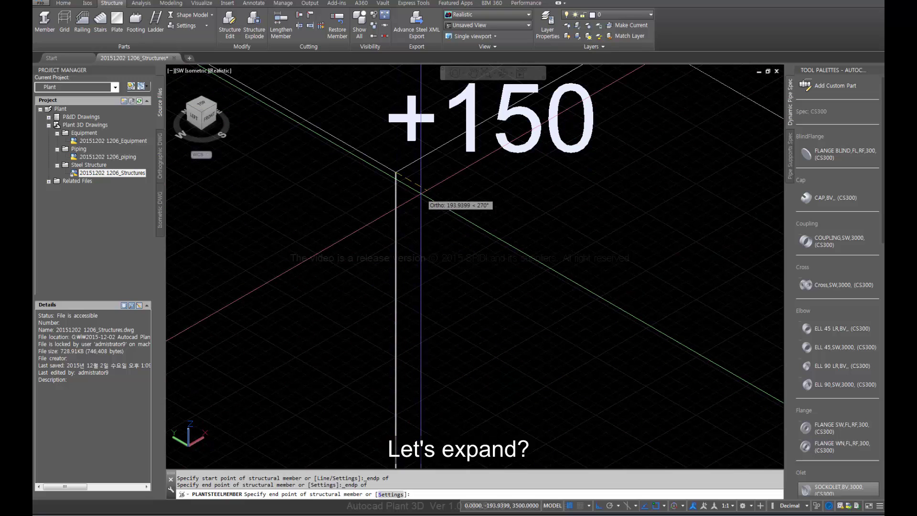
pyautogui.press('Return')
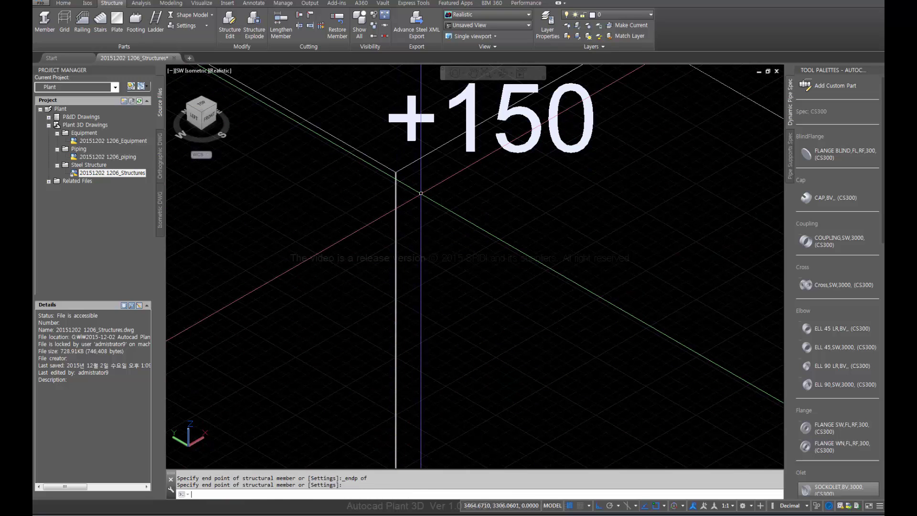
pyautogui.scroll(5, 382, 170)
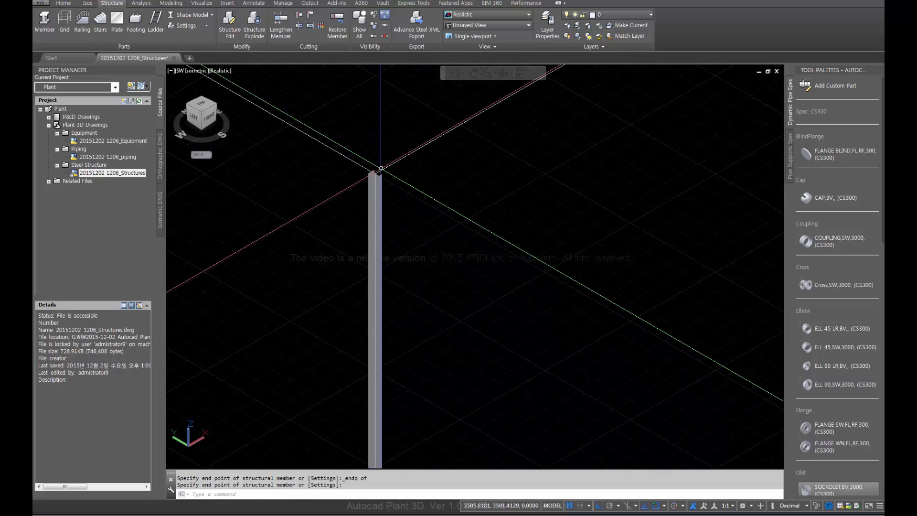
pyautogui.scroll(6, 380, 168)
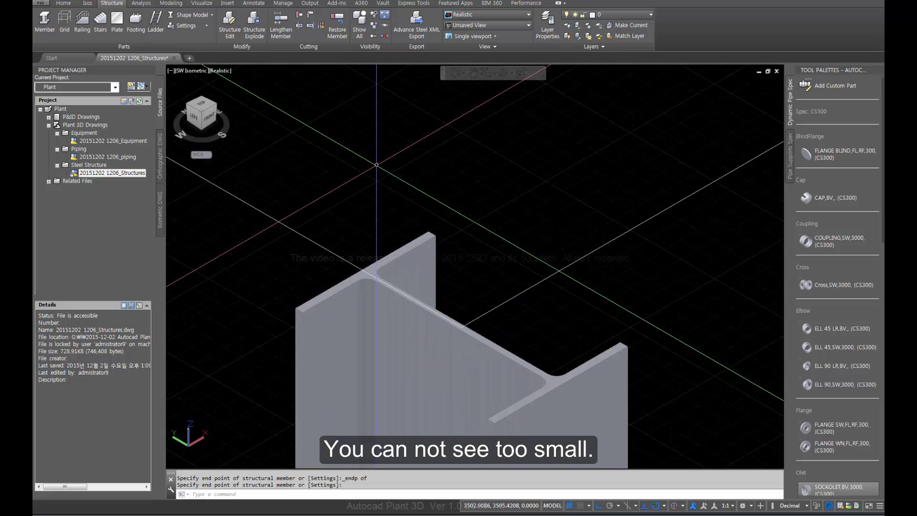
pyautogui.scroll(-10, 377, 164)
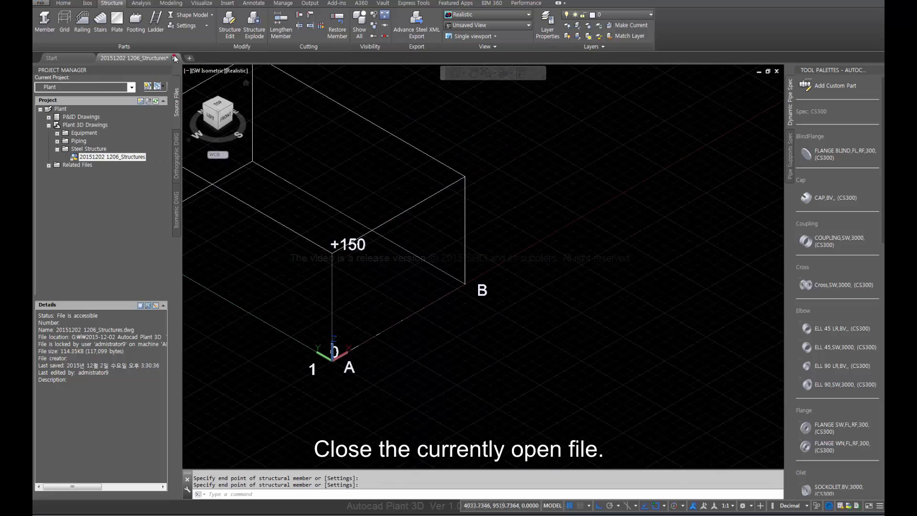
# Close the Structures drawing without saving, then close the current Plant project
pyautogui.click(174, 58)
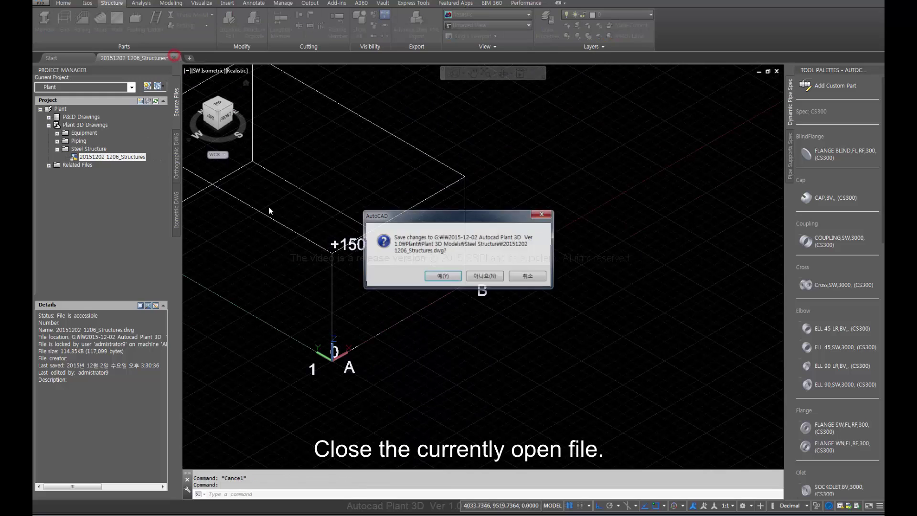
pyautogui.click(483, 277)
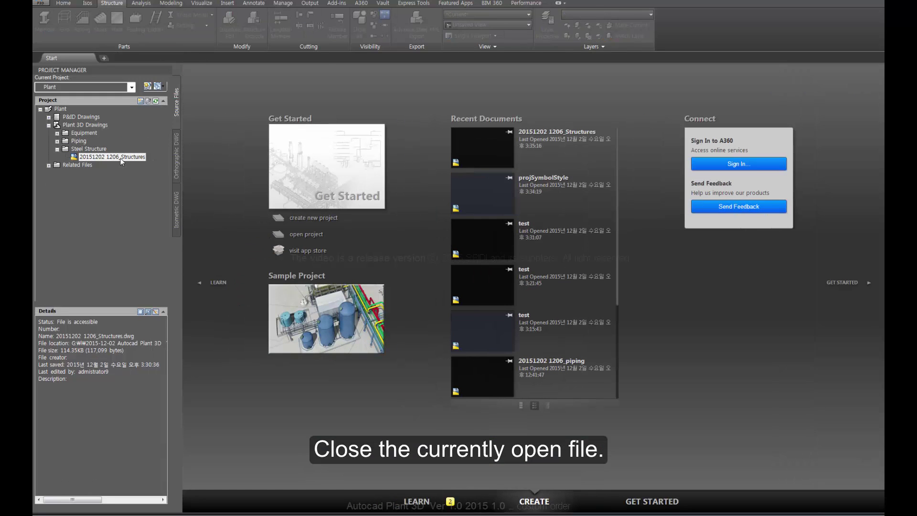
pyautogui.rightClick(78, 110)
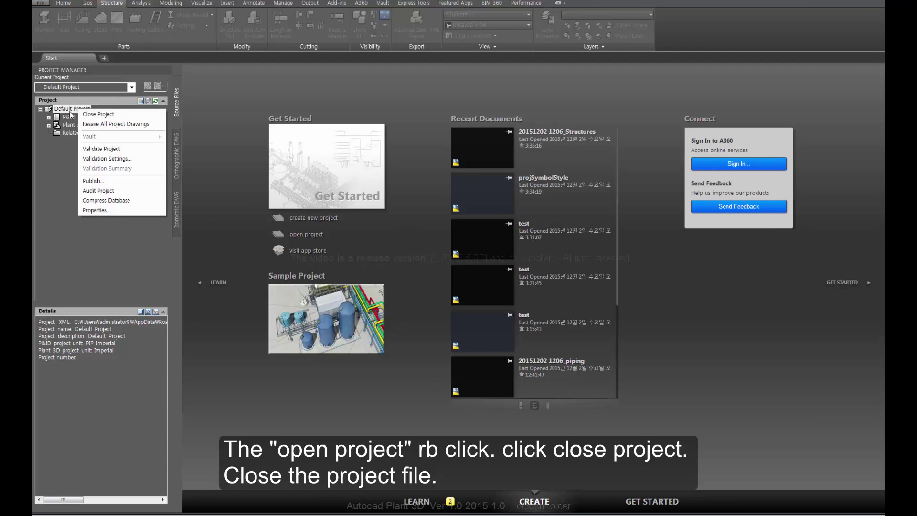
pyautogui.click(90, 115)
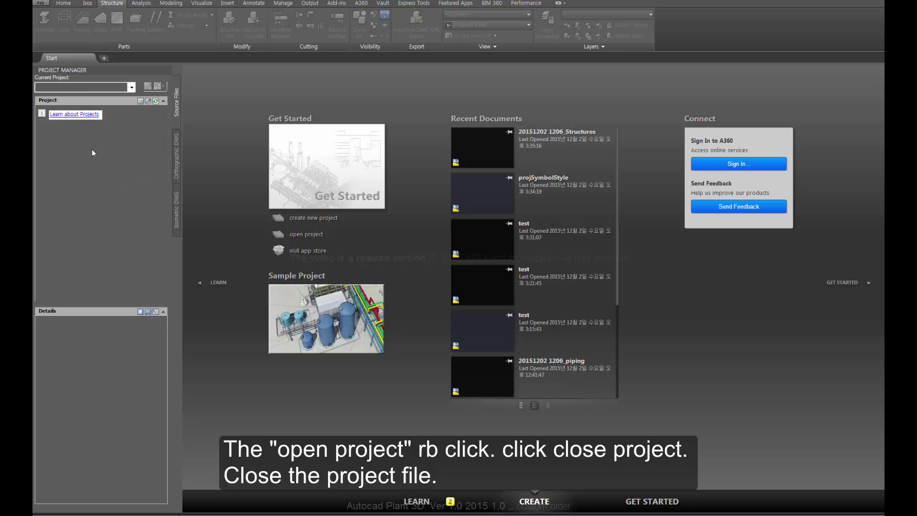